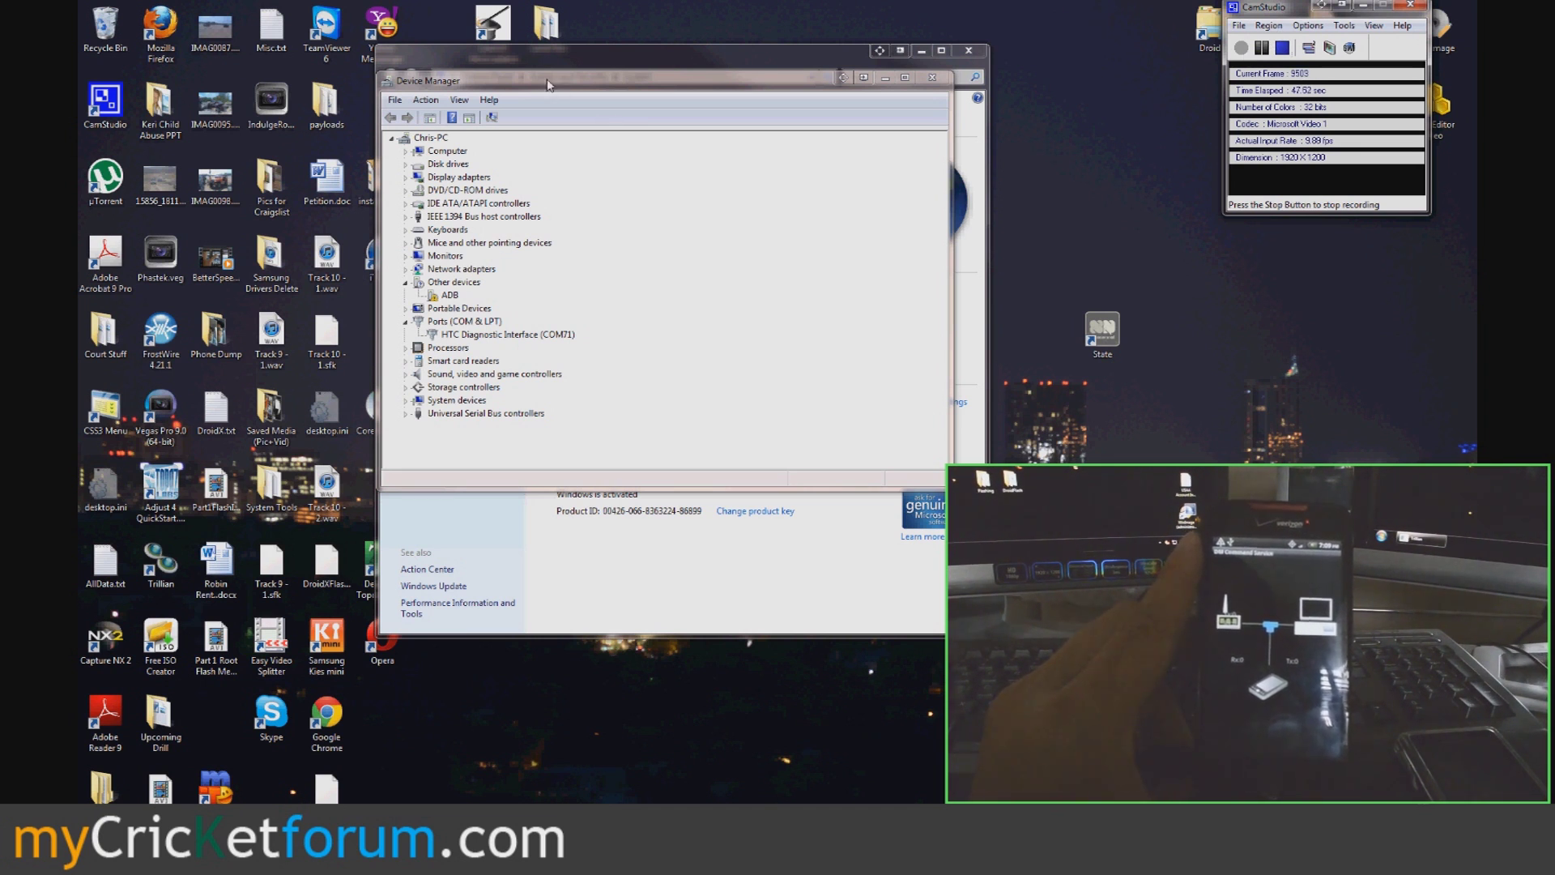
- Start a manual driver update for the unrecognised ADB device, choosing the driver from a list
left_click_drag(547, 85, 474, 173)
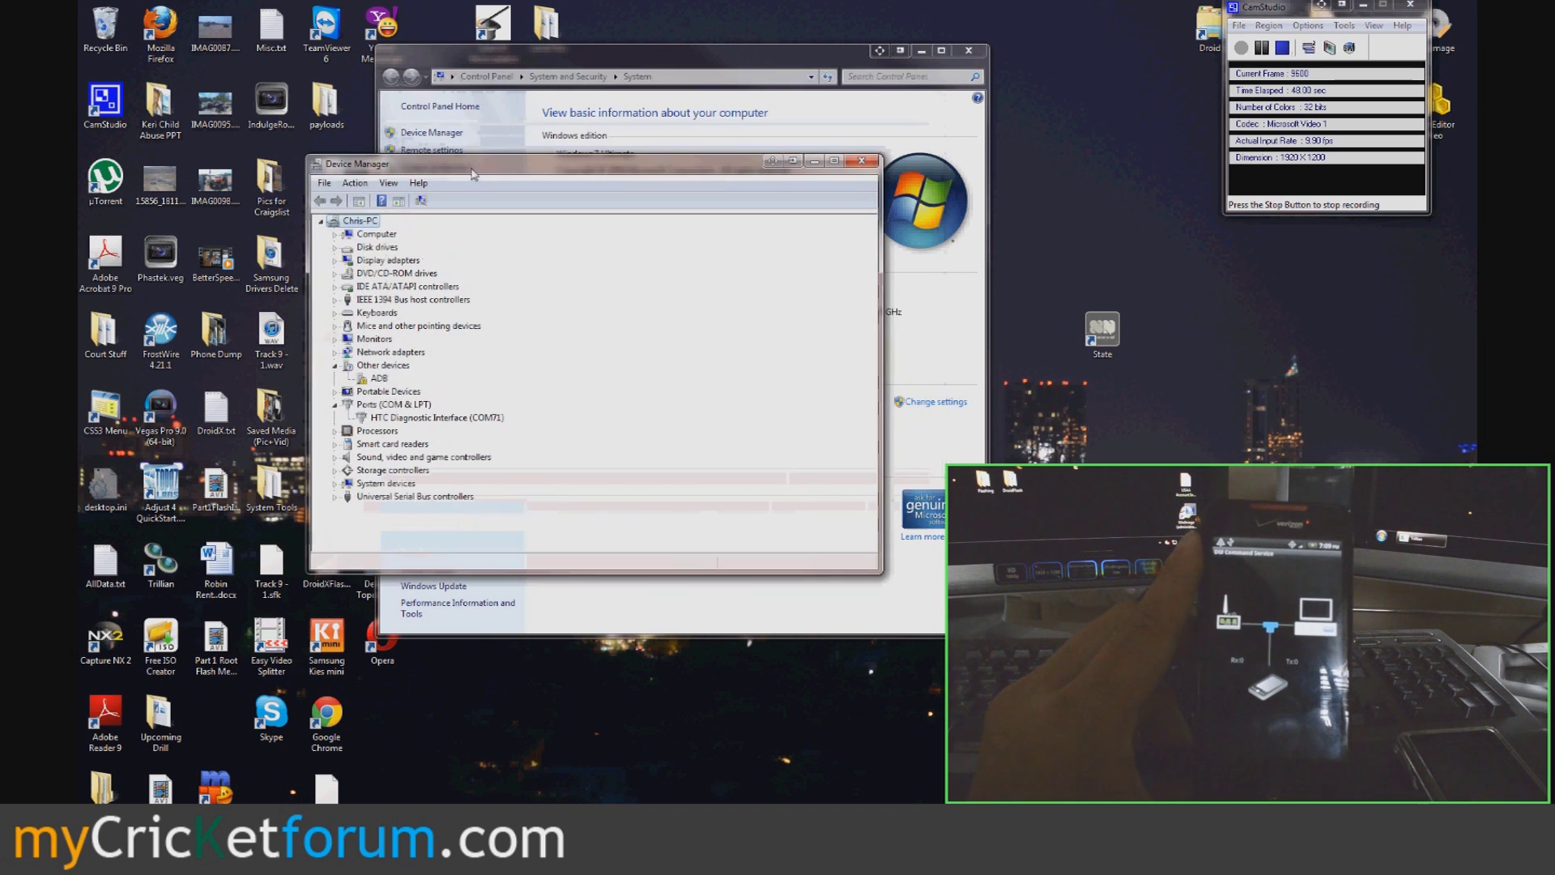
double_click(378, 378)
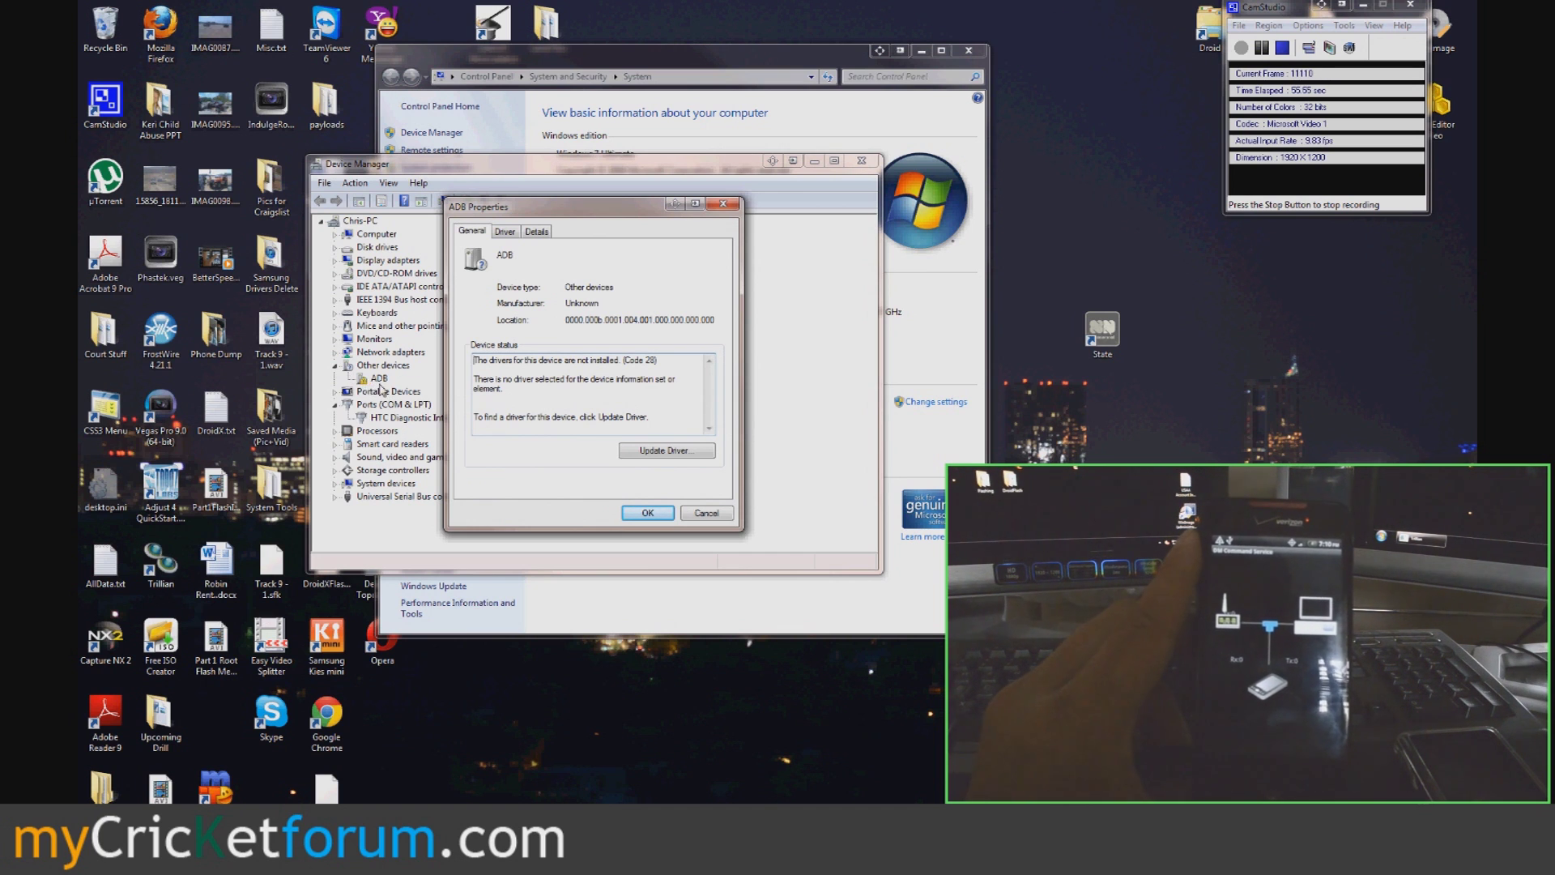
left_click(666, 451)
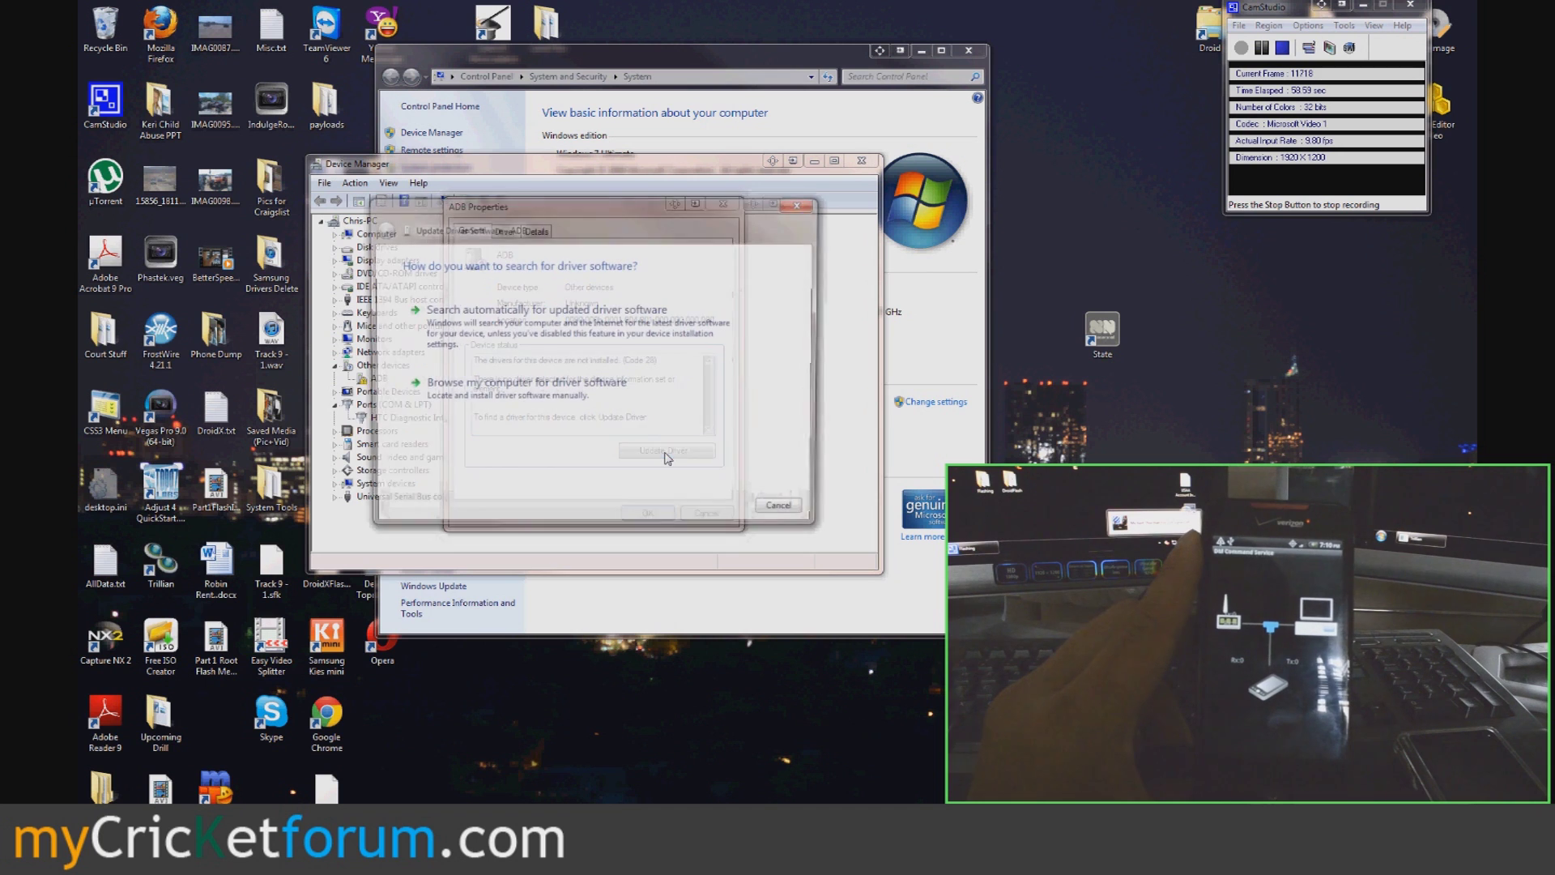
left_click(571, 401)
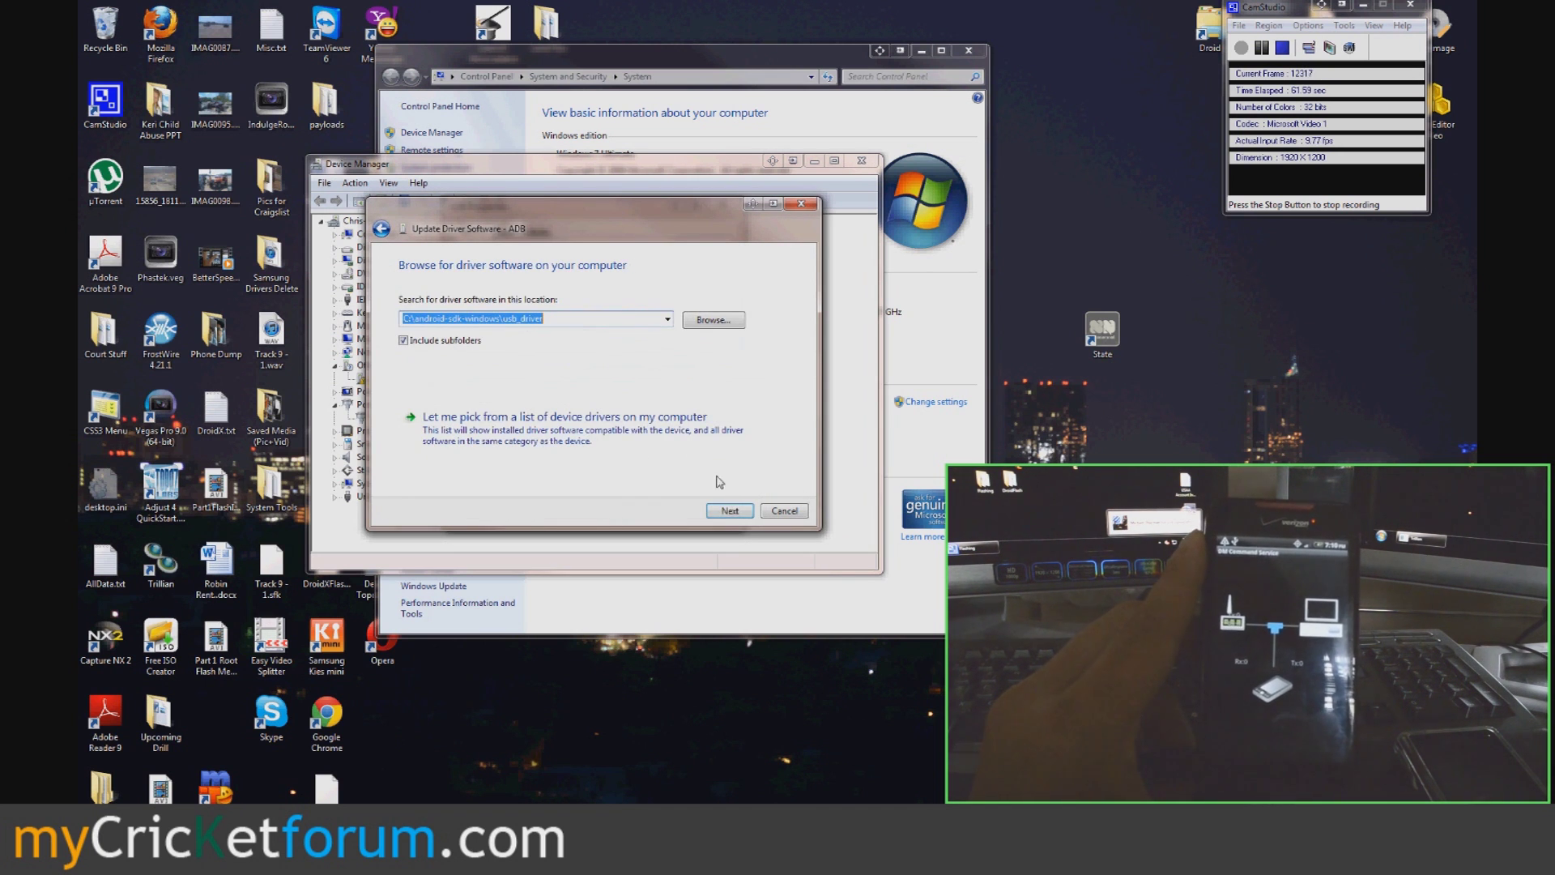
left_click(597, 438)
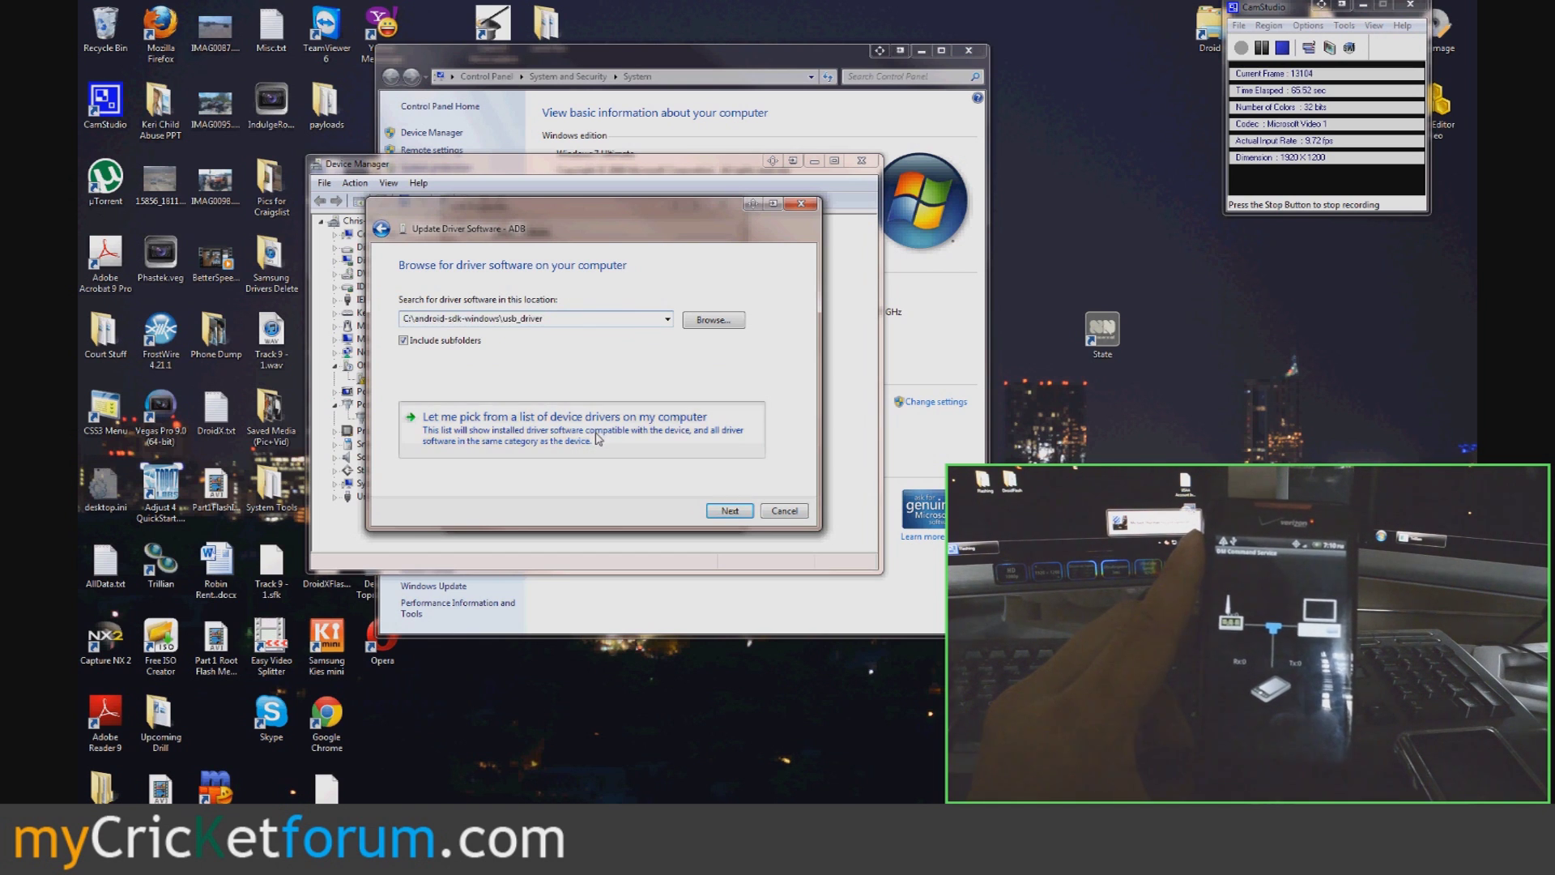
left_click(730, 511)
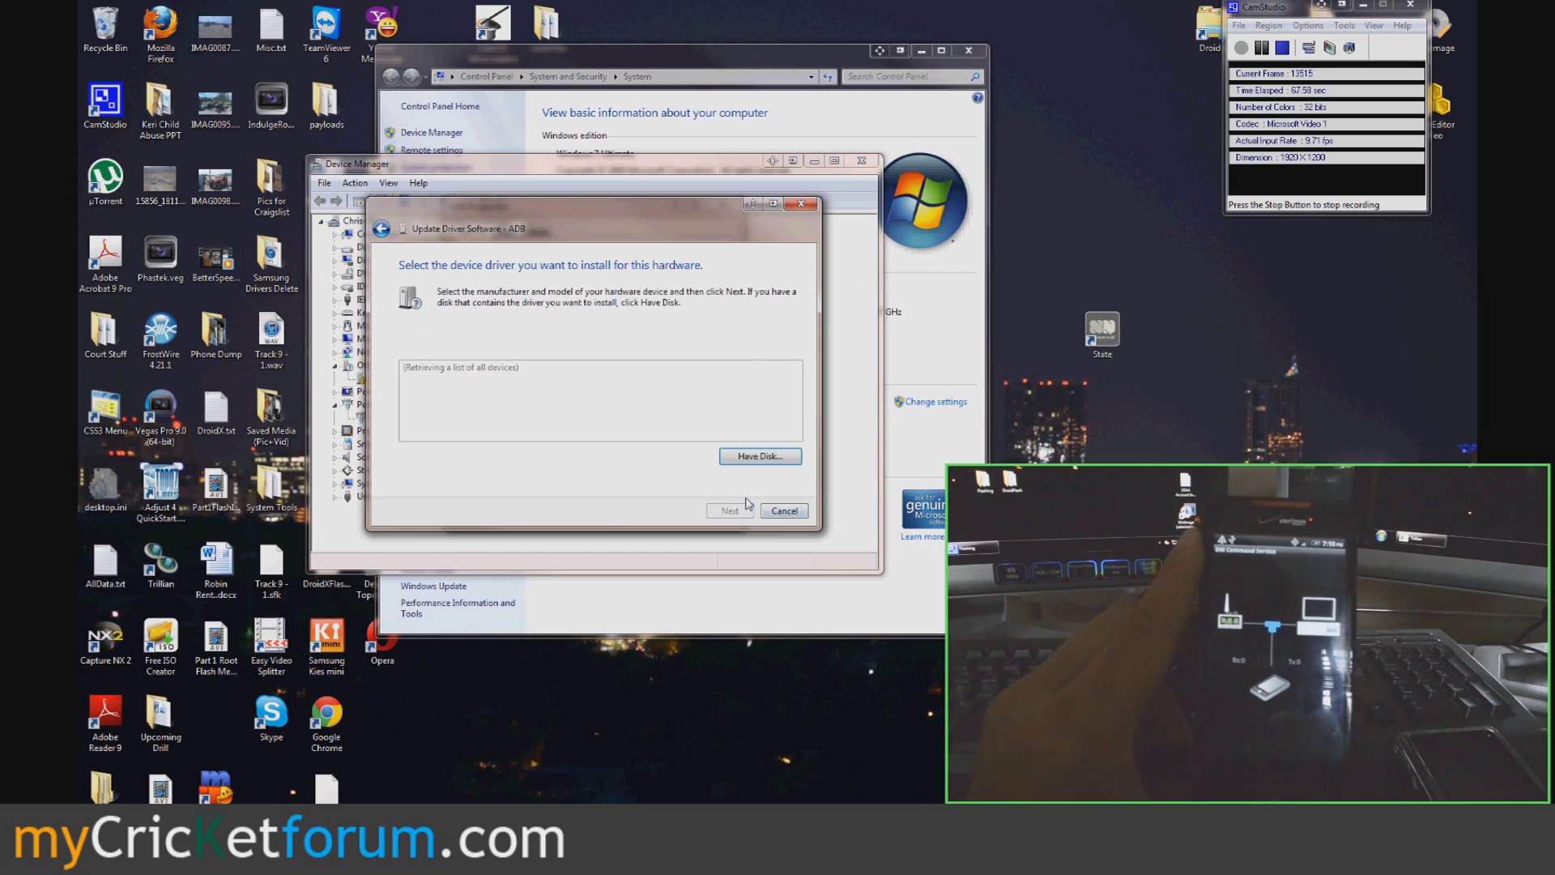
- Install Android ADB Interface from android_winusb.inf, accepting the unsigned-driver warning
left_click(758, 457)
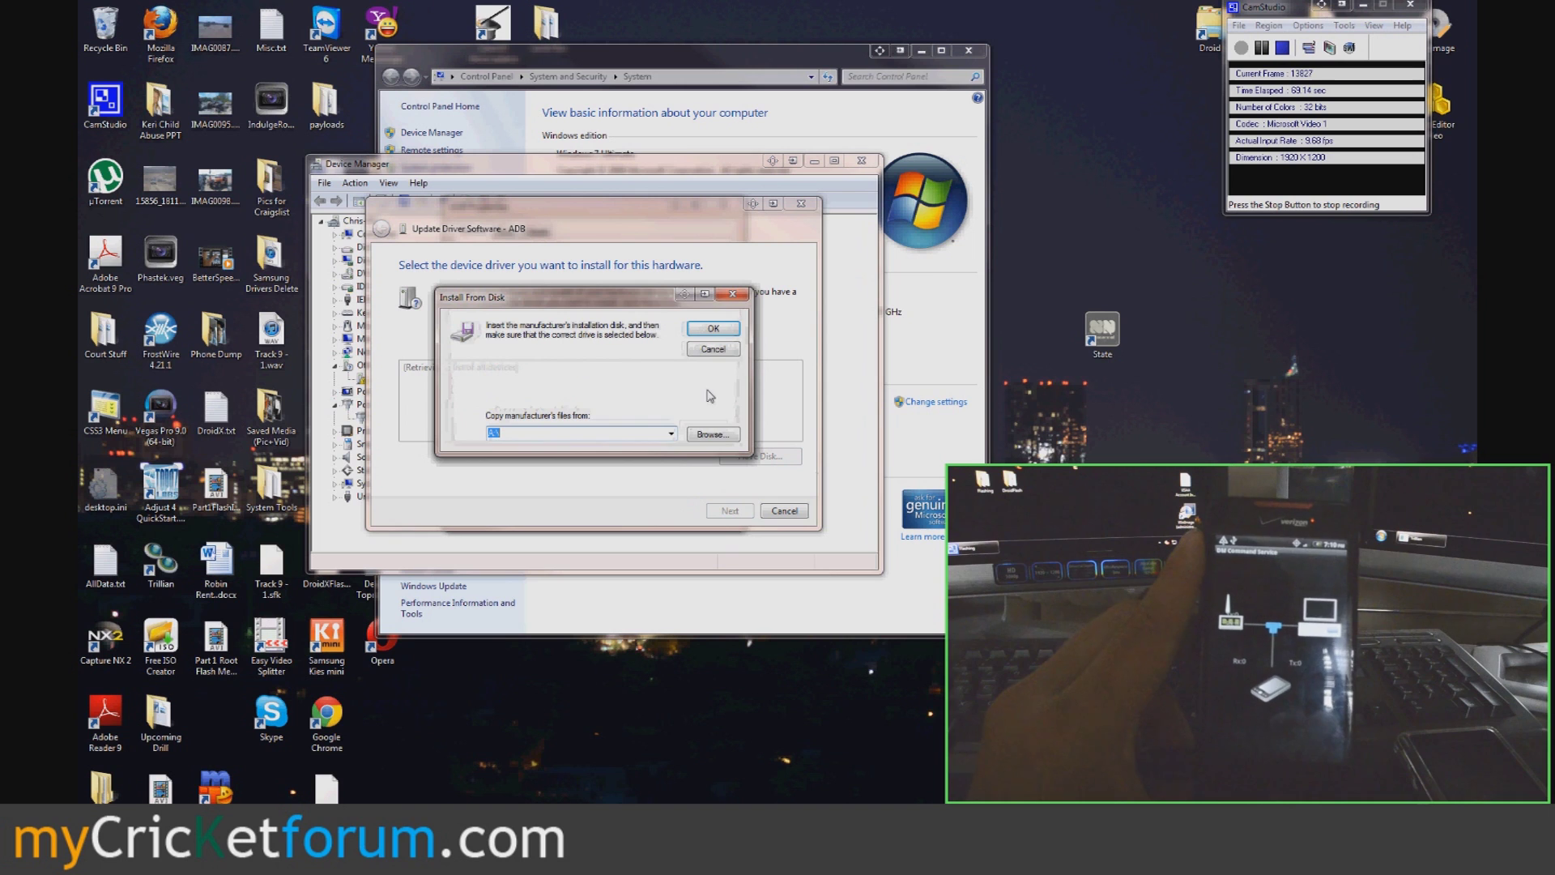
left_click(712, 435)
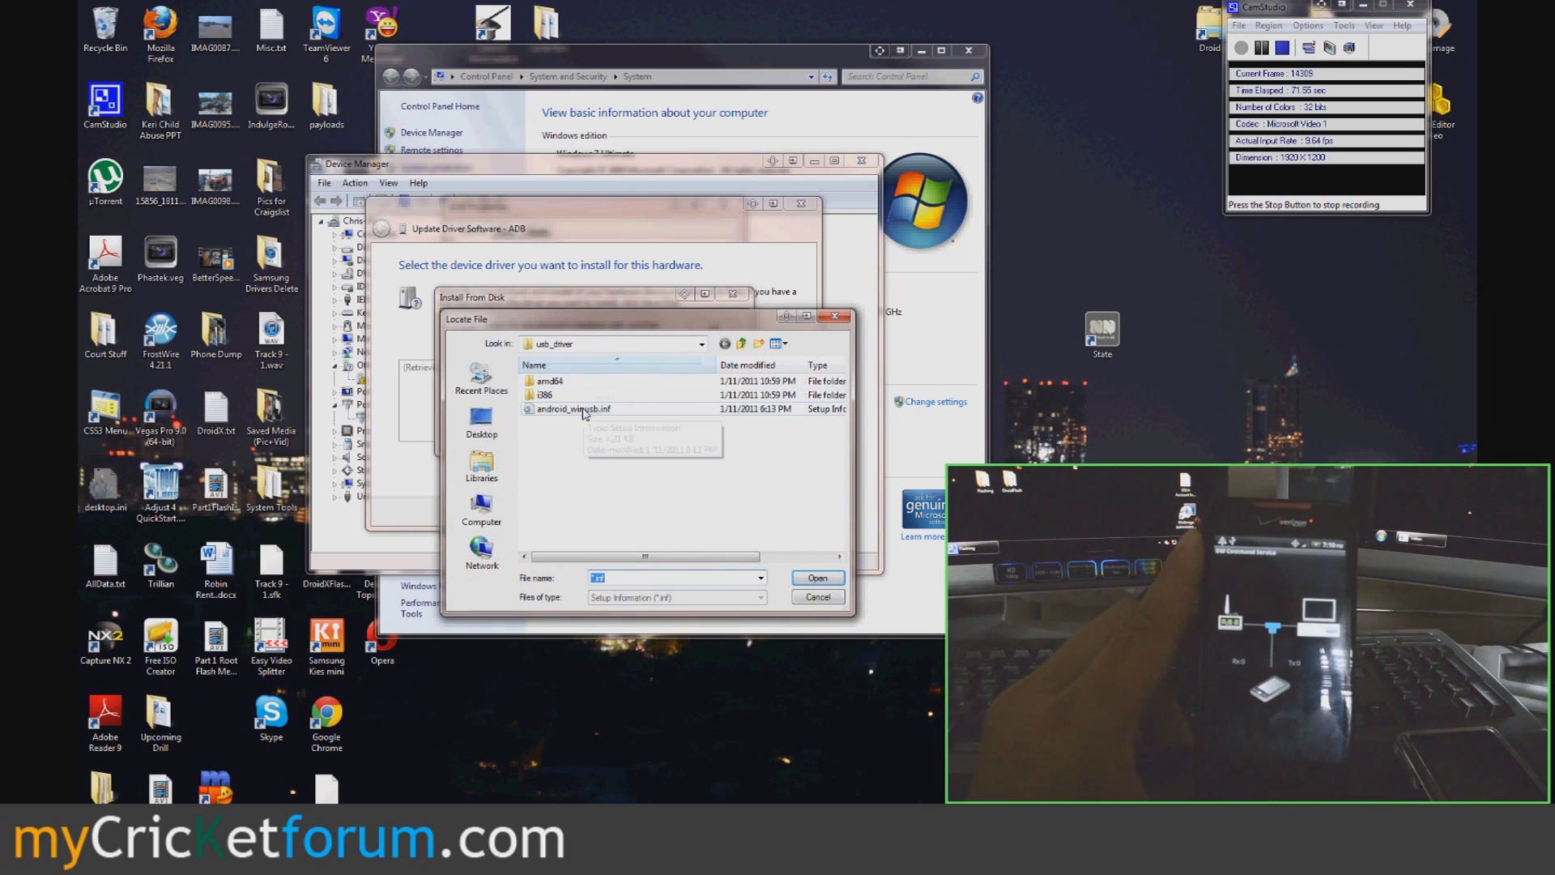
double_click(585, 410)
left_click(705, 334)
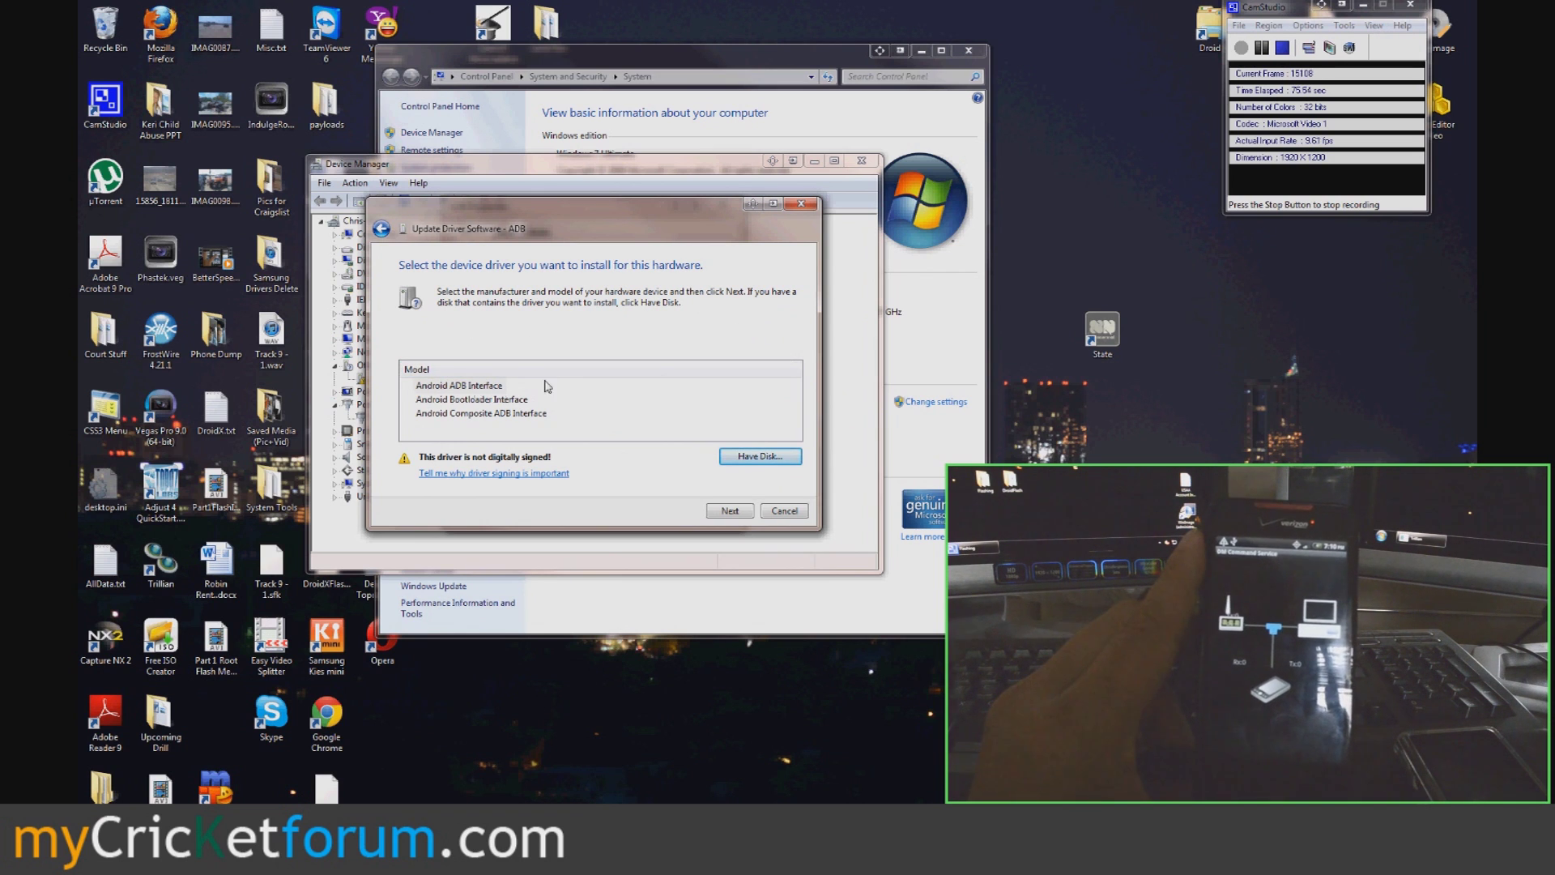
left_click(730, 511)
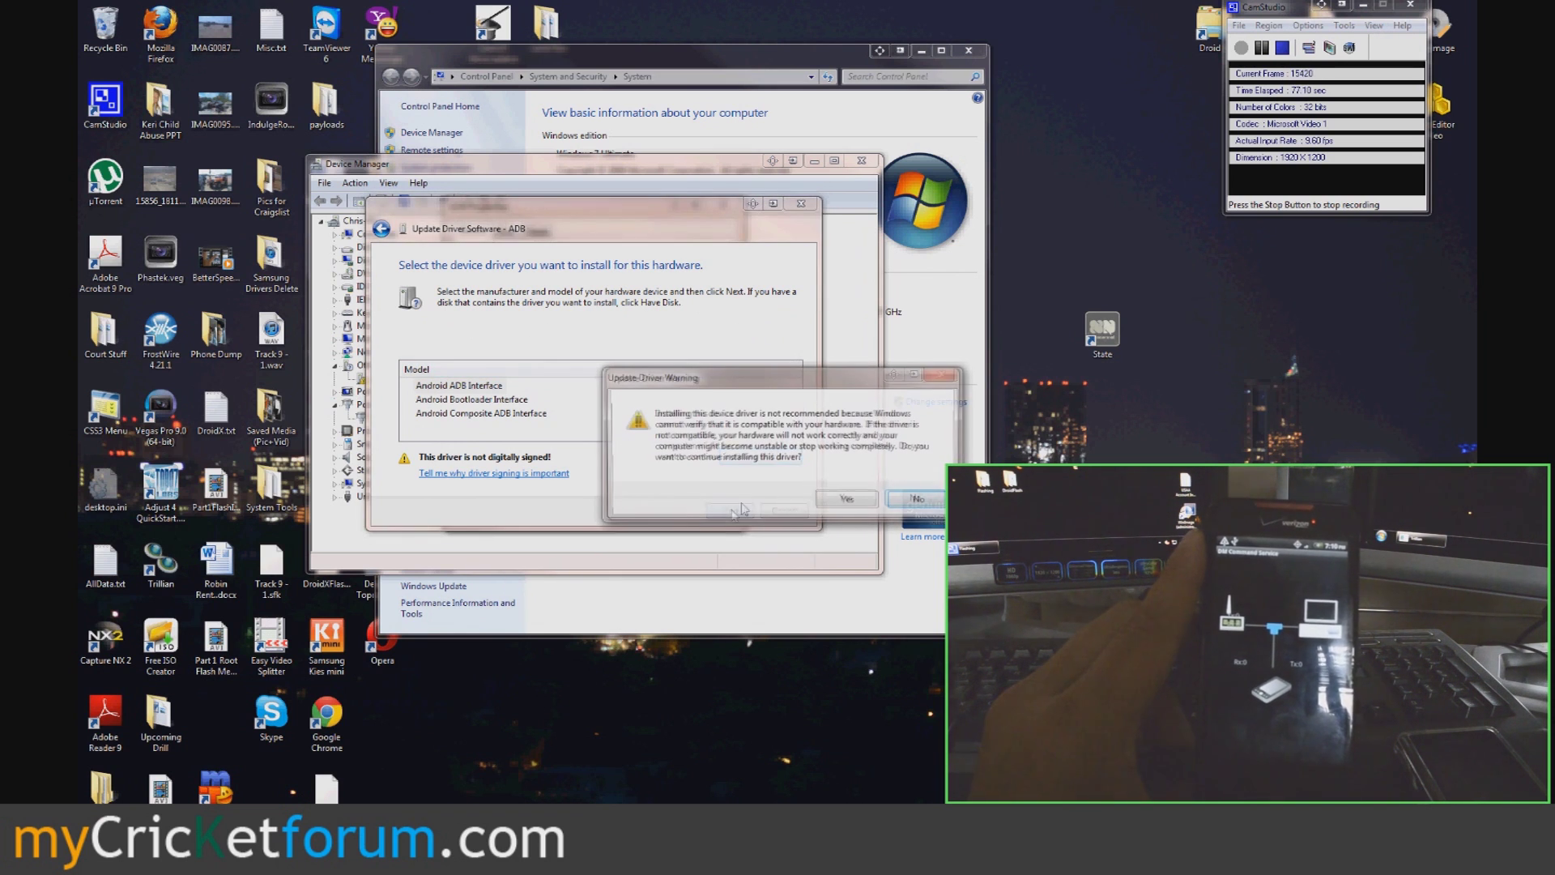
left_click(834, 503)
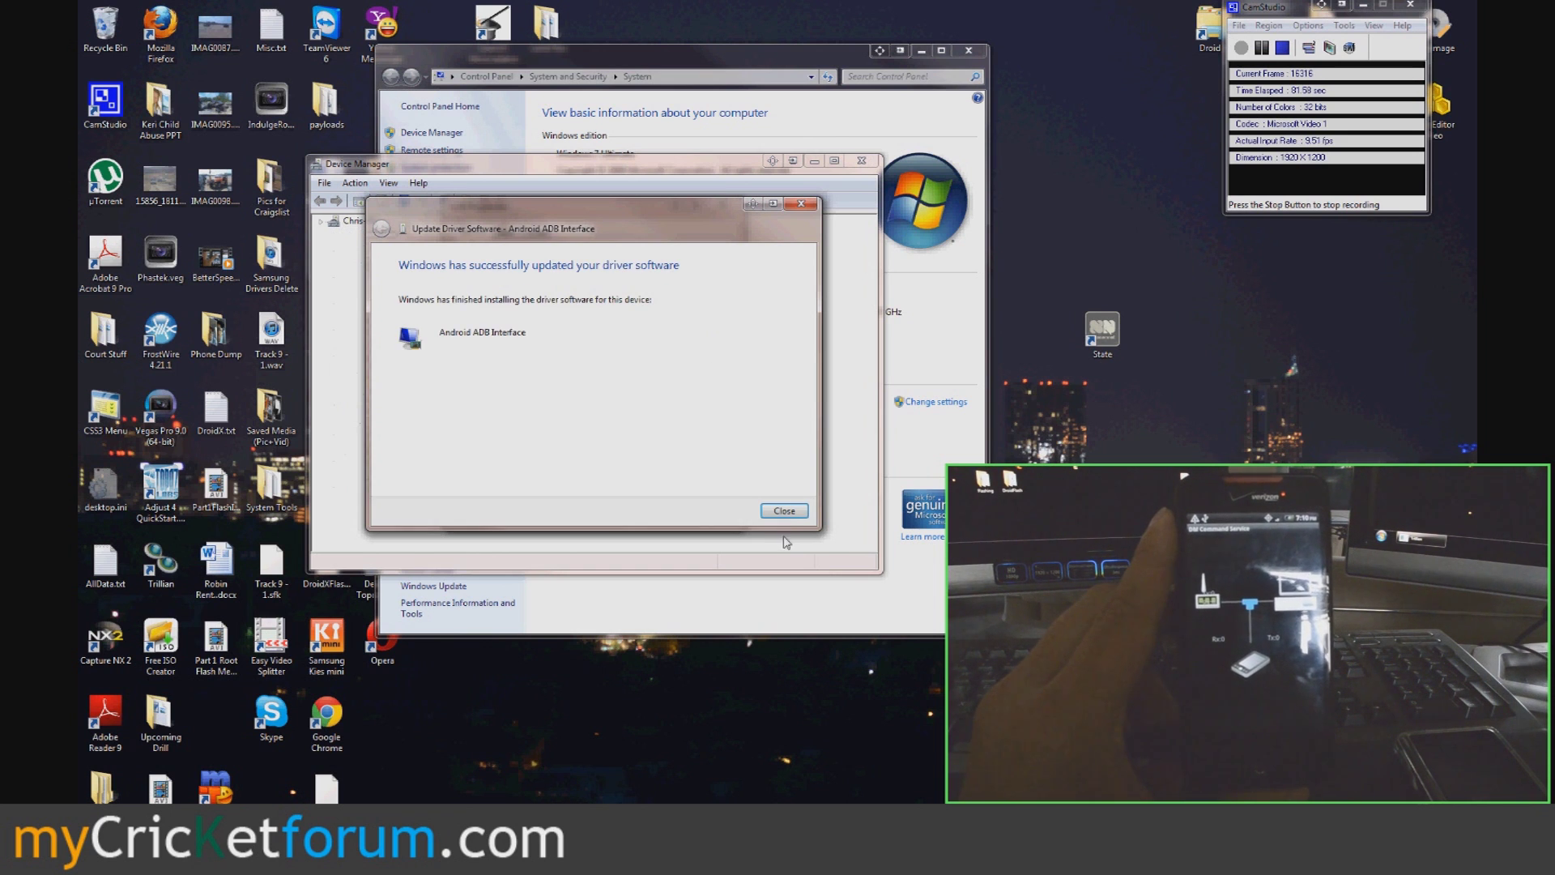
left_click(785, 511)
left_click(664, 512)
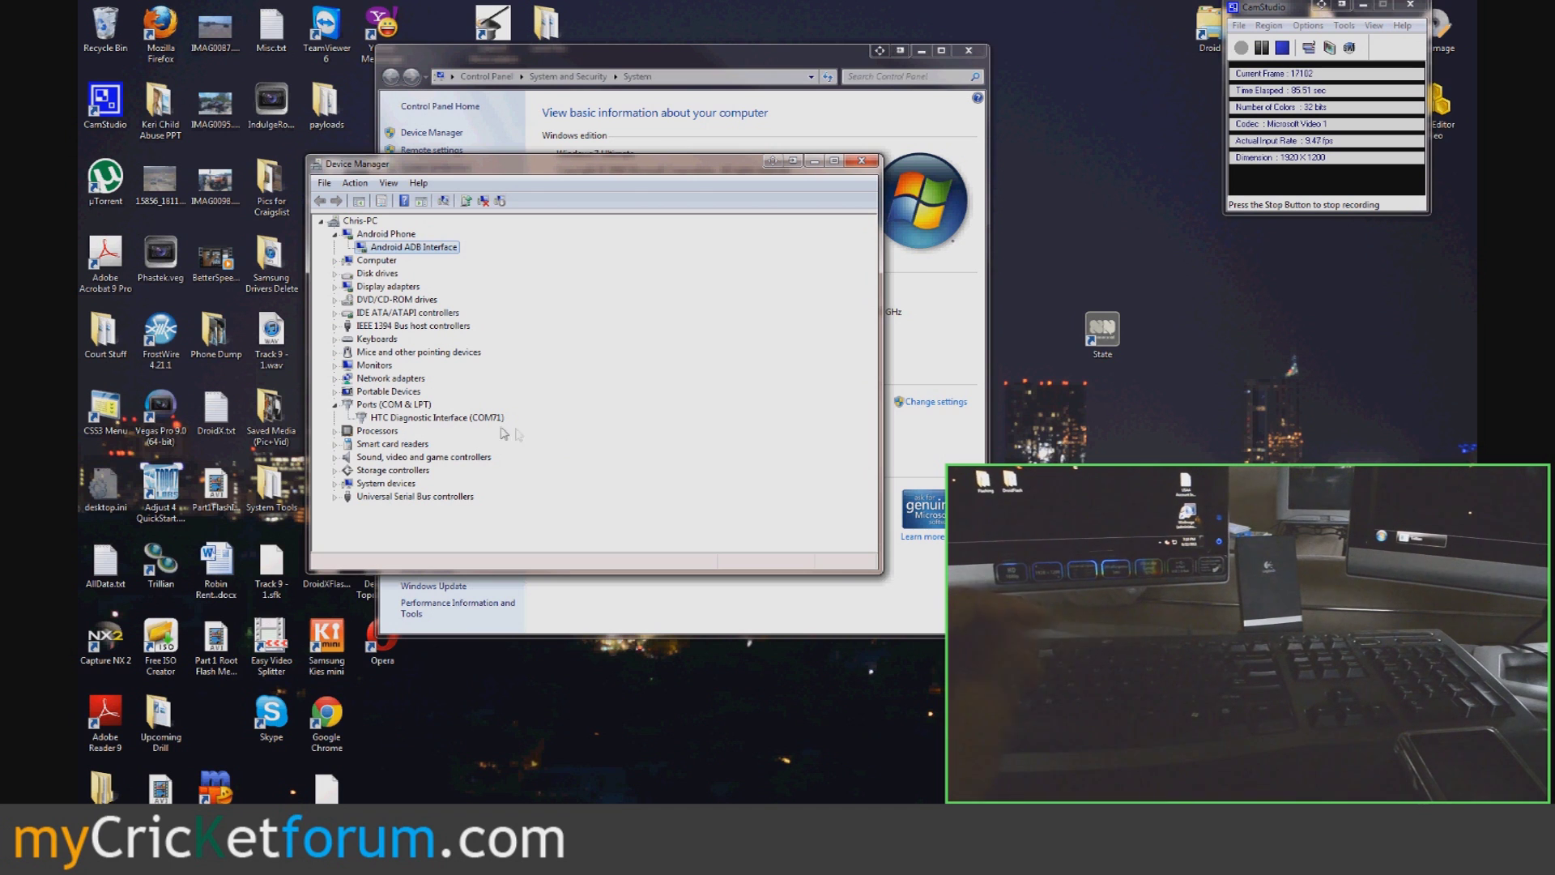
- Change the HTC Diagnostic Interface port from COM71 to COM15, accepting the duplicate-name warning
left_click(445, 419)
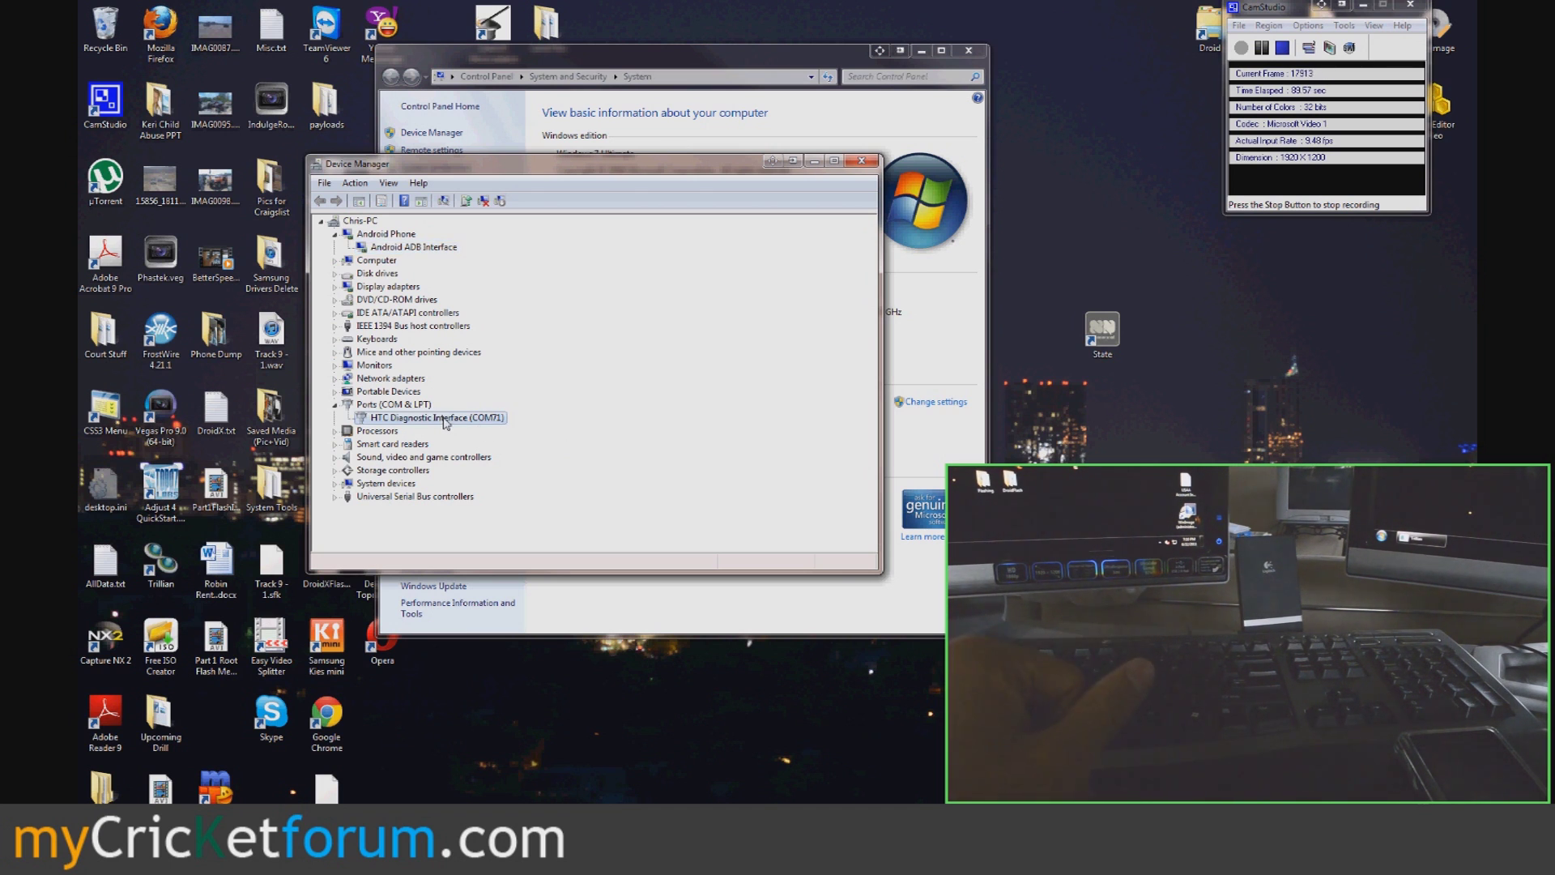
double_click(494, 420)
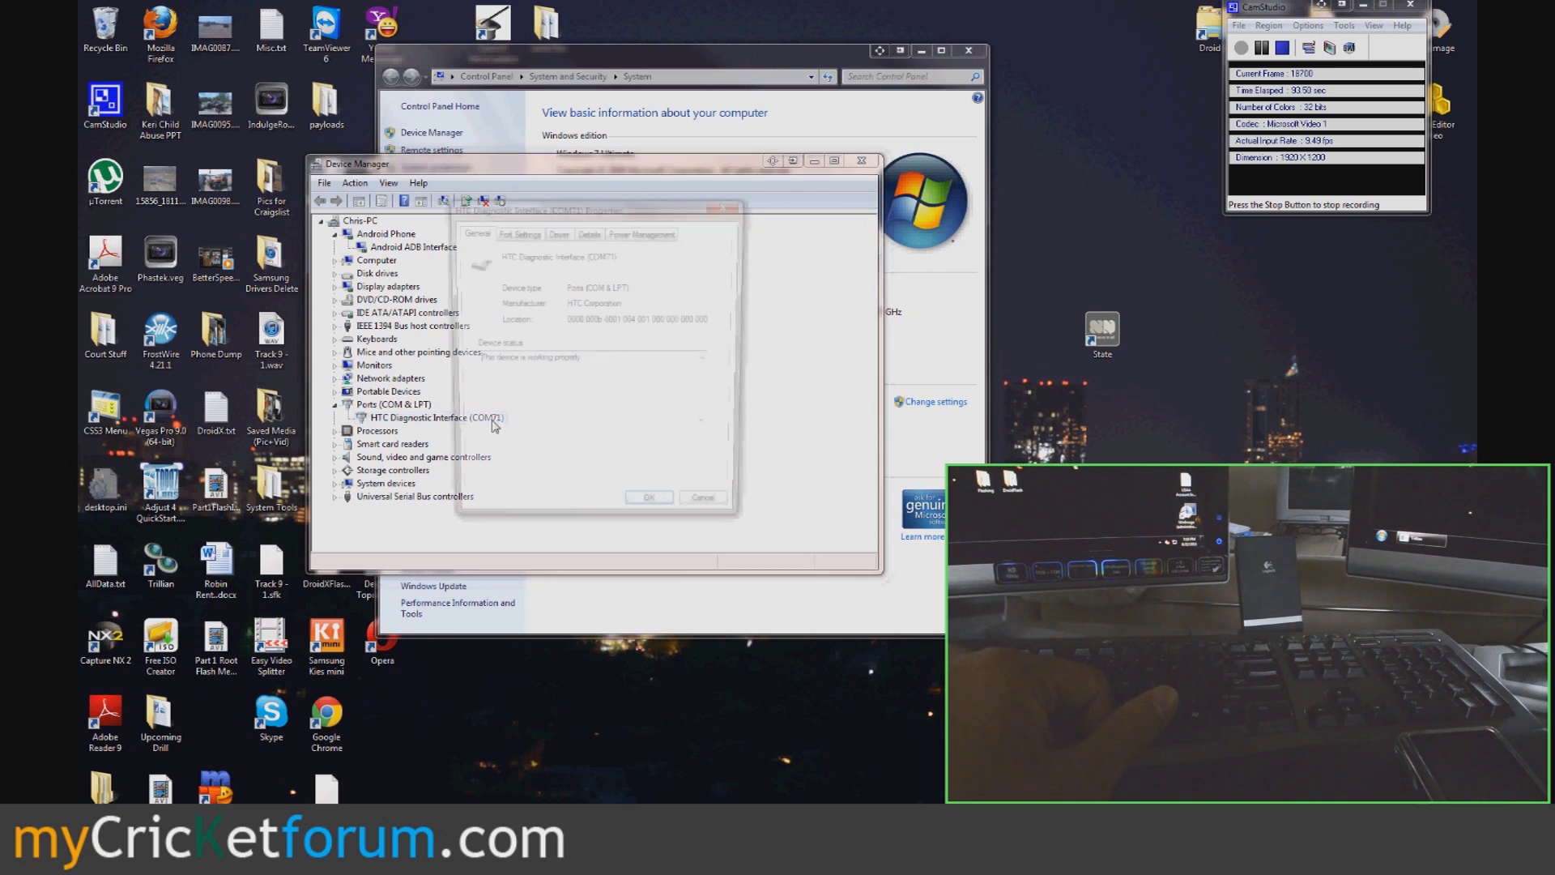
left_click(516, 232)
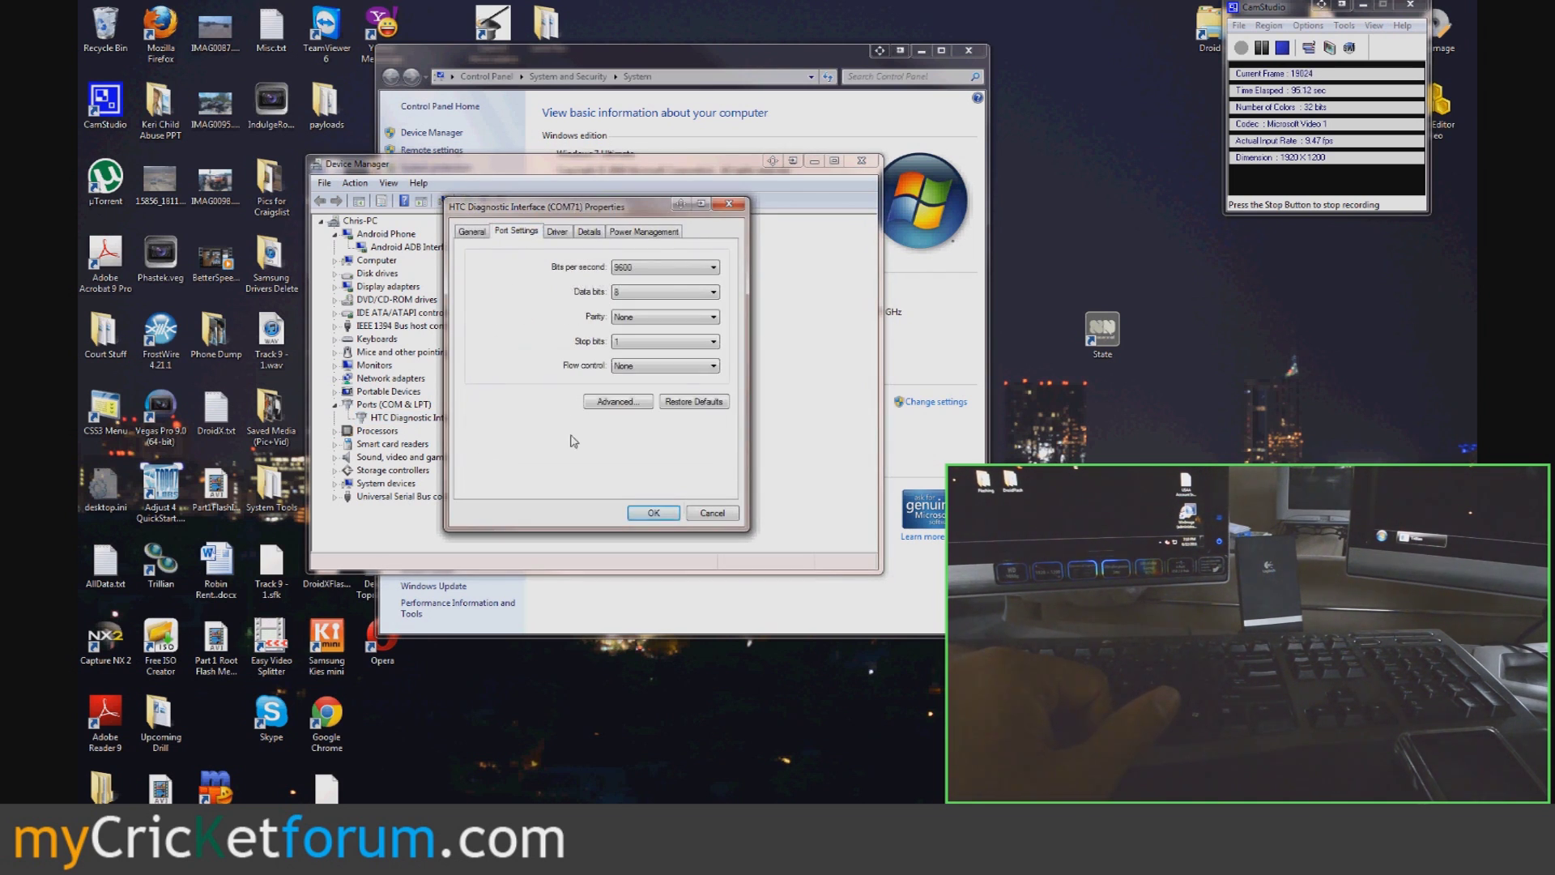
left_click(609, 403)
left_click(605, 409)
left_click_drag(607, 498, 607, 429)
left_click(585, 504)
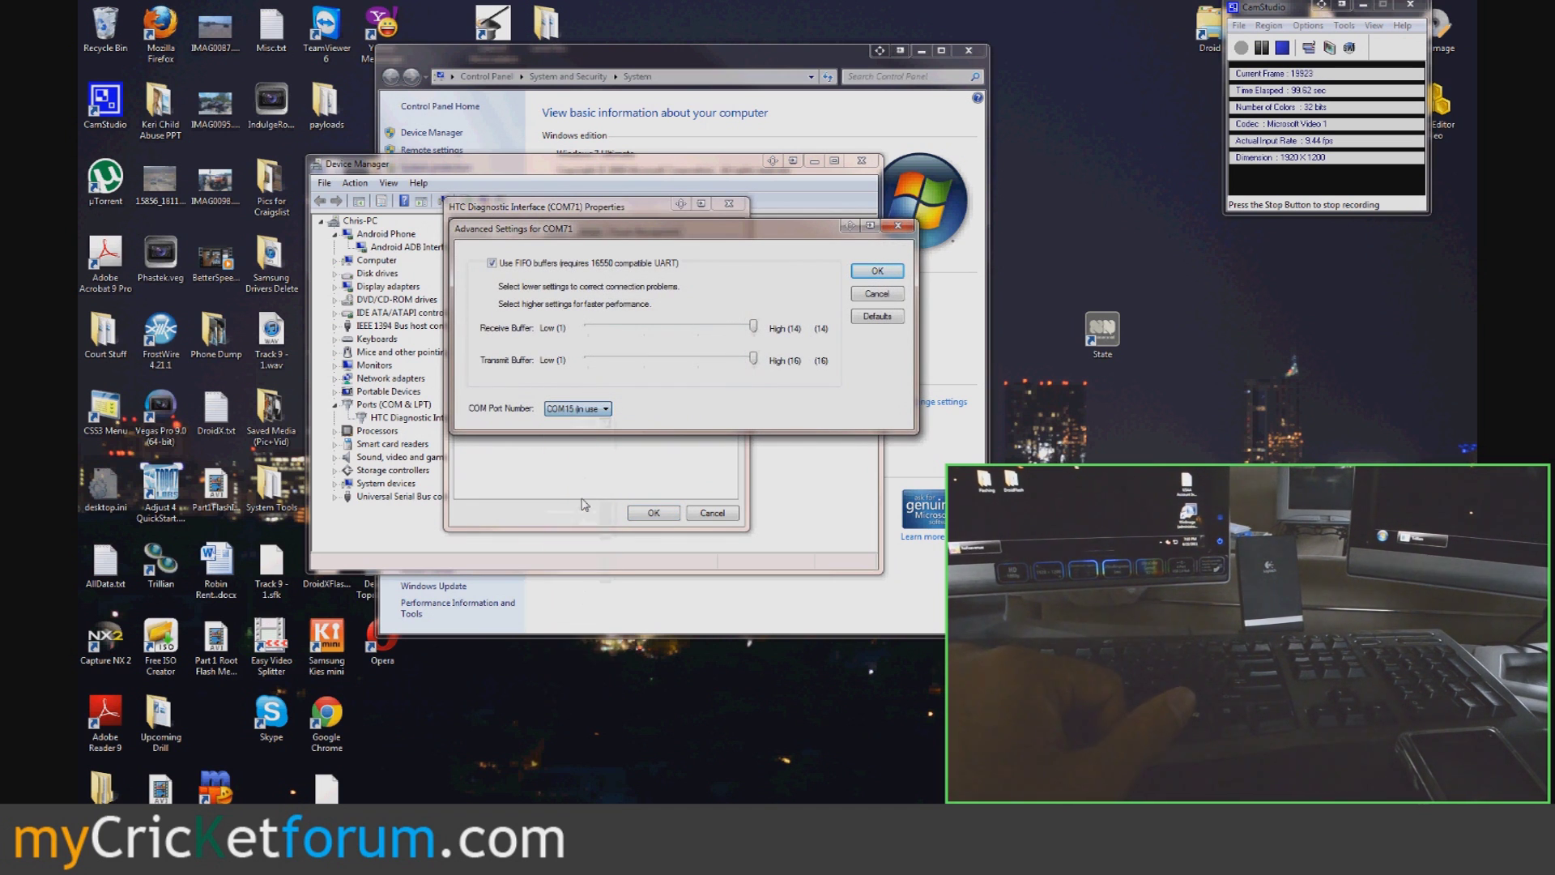
left_click(872, 276)
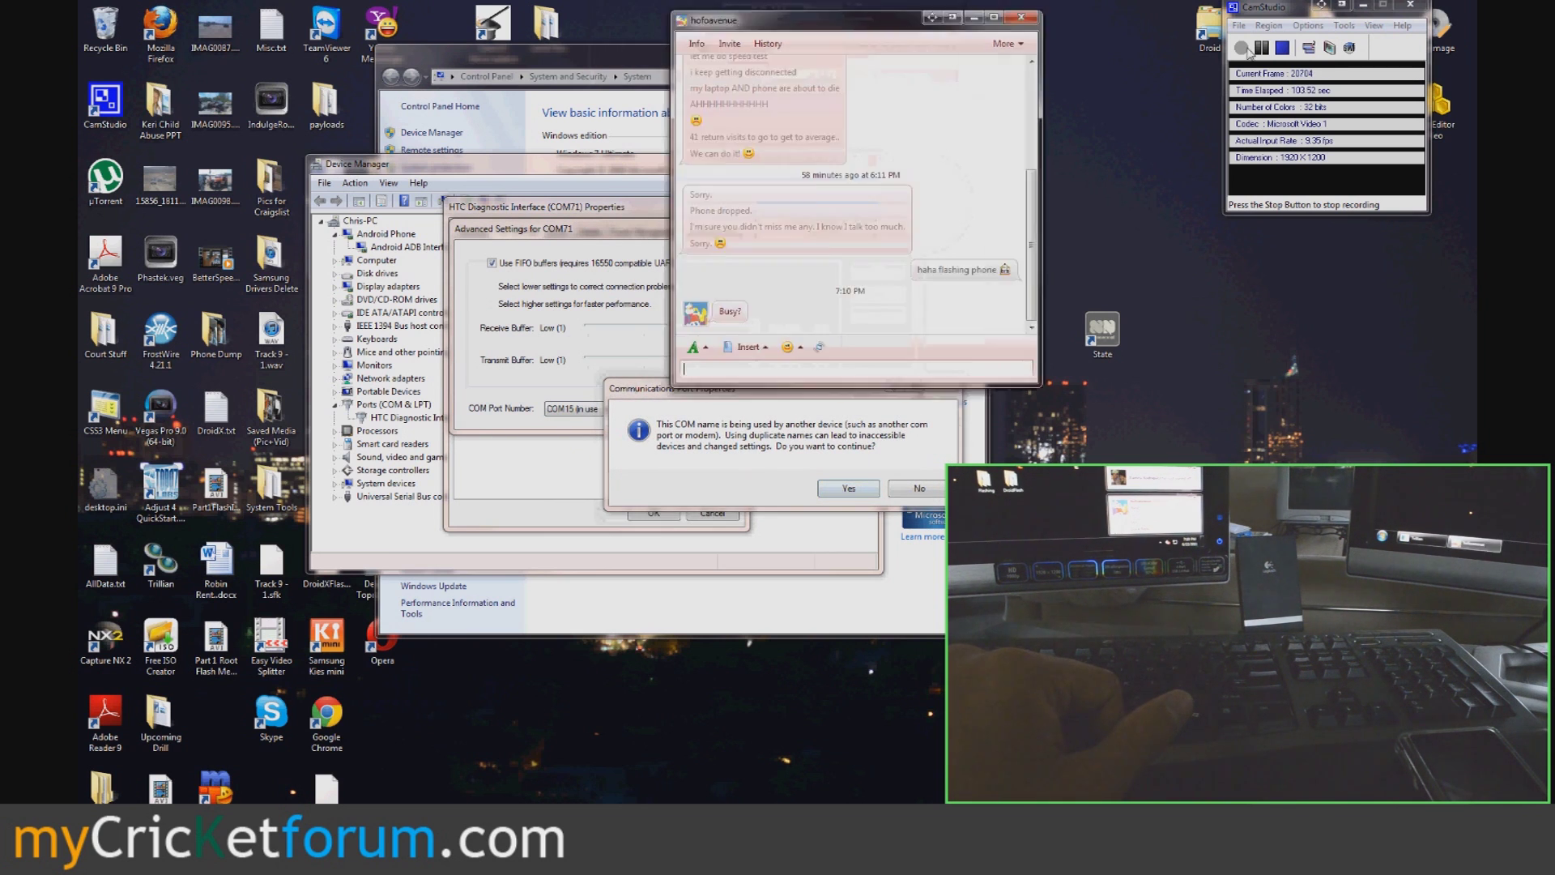
left_click(848, 488)
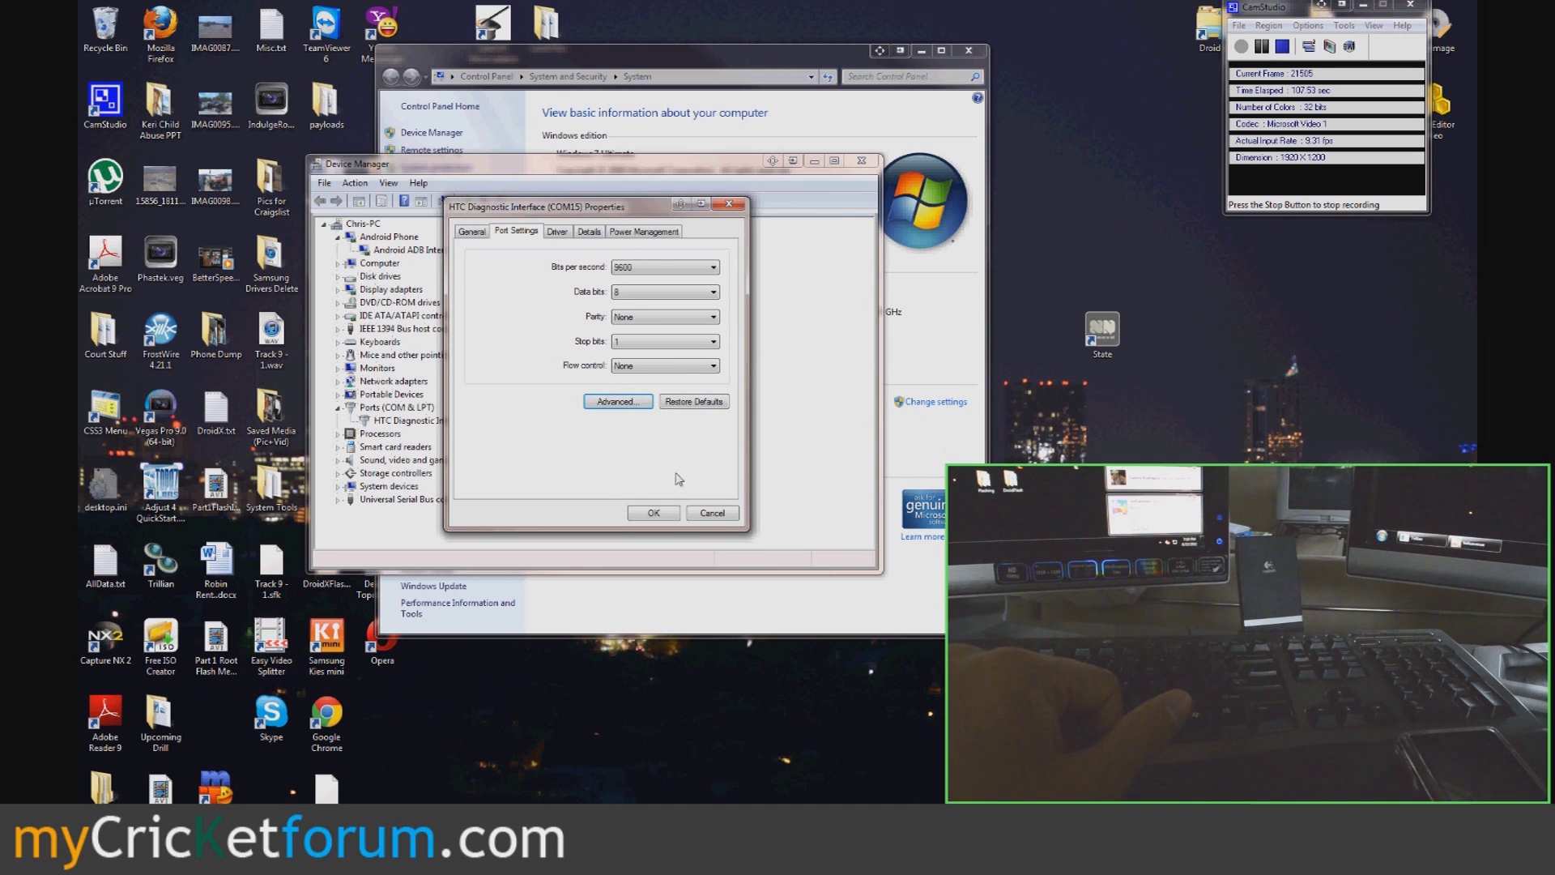
left_click(653, 513)
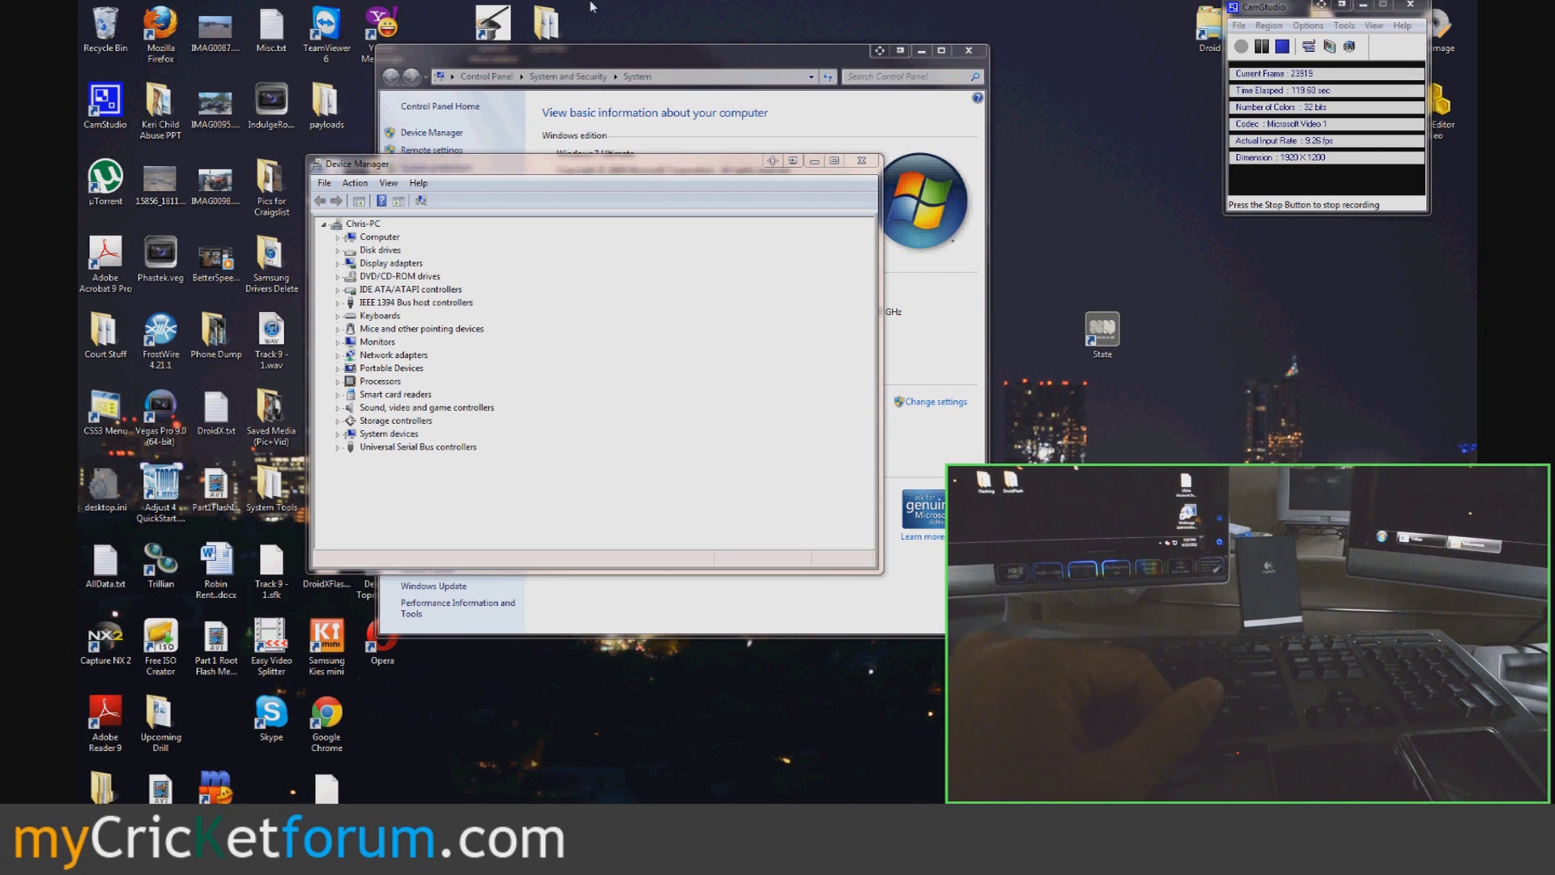
- Close Device Manager and the System window, then launch QPST Service Programming from Start
left_click(862, 161)
left_click(969, 50)
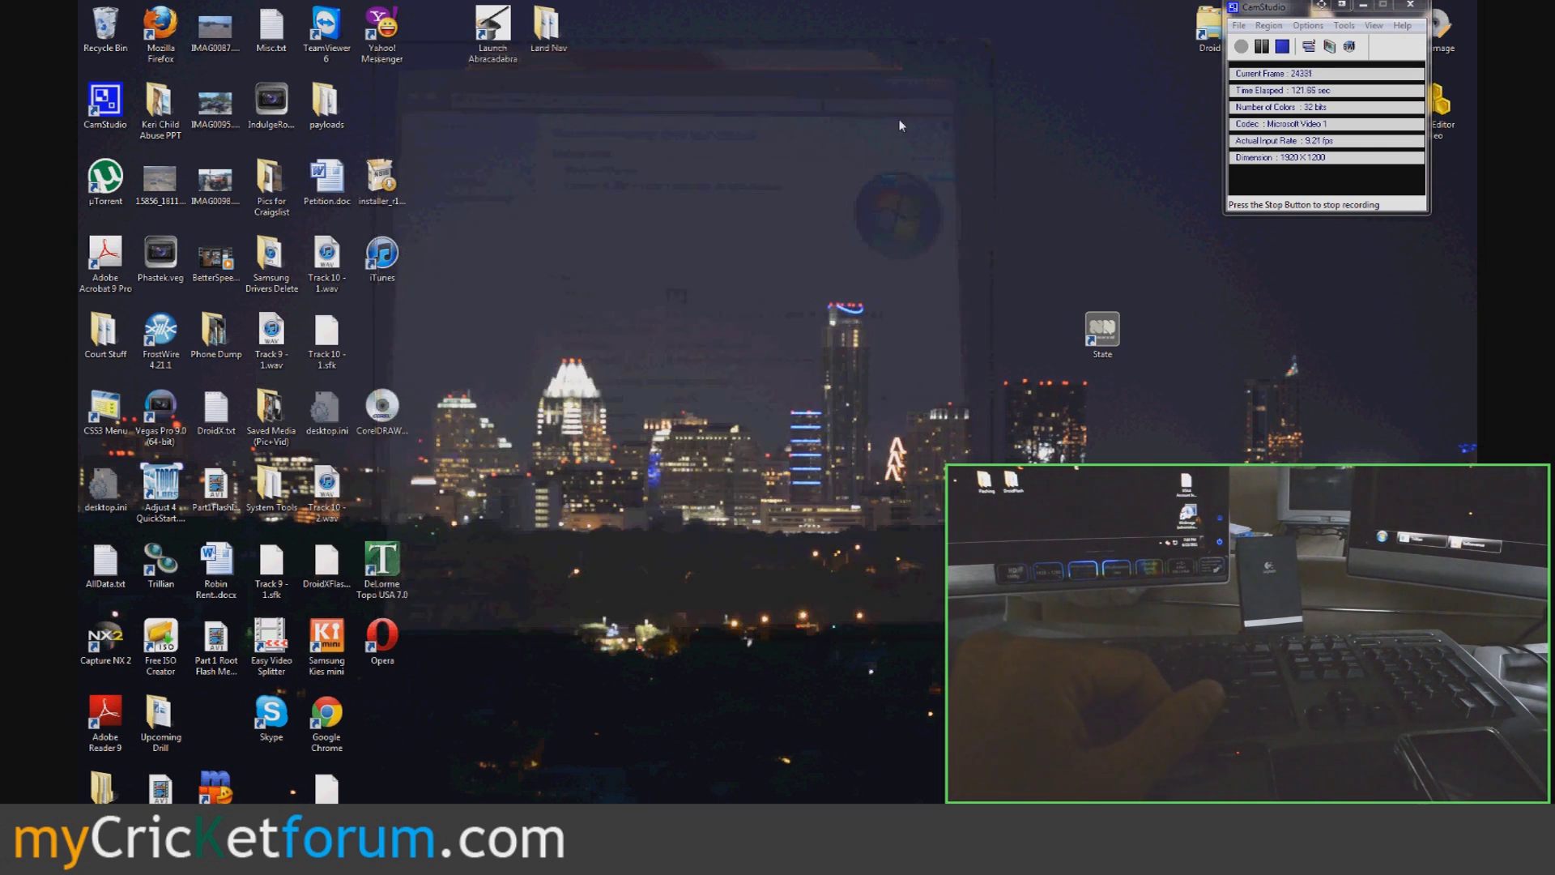
key("super")
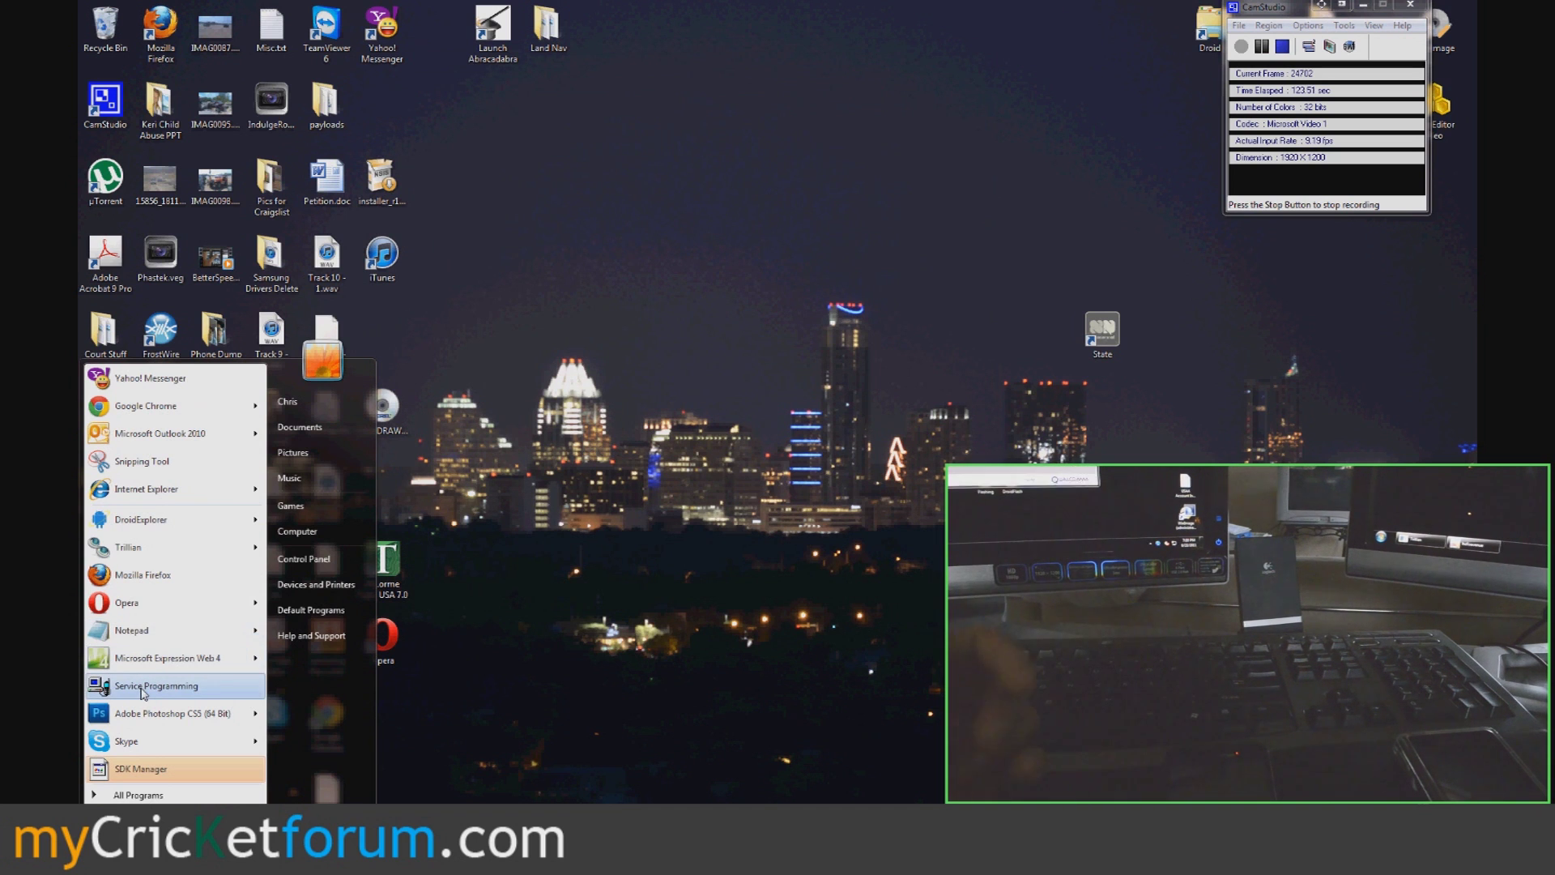
left_click(142, 688)
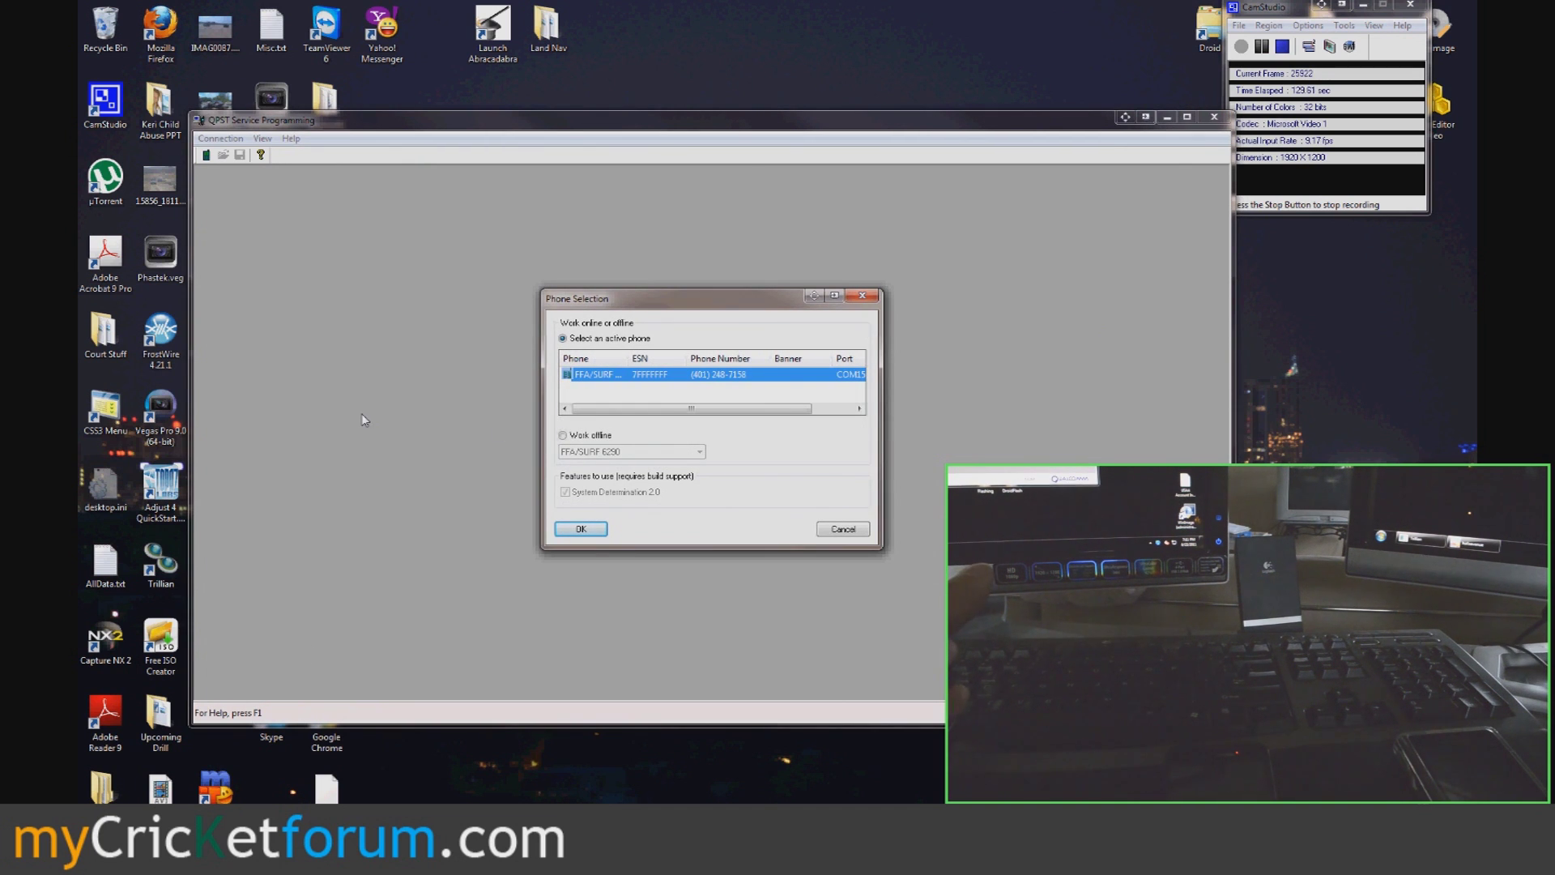
- Launch QPST Configuration from the QPST folder in All Programs
left_click(106, 846)
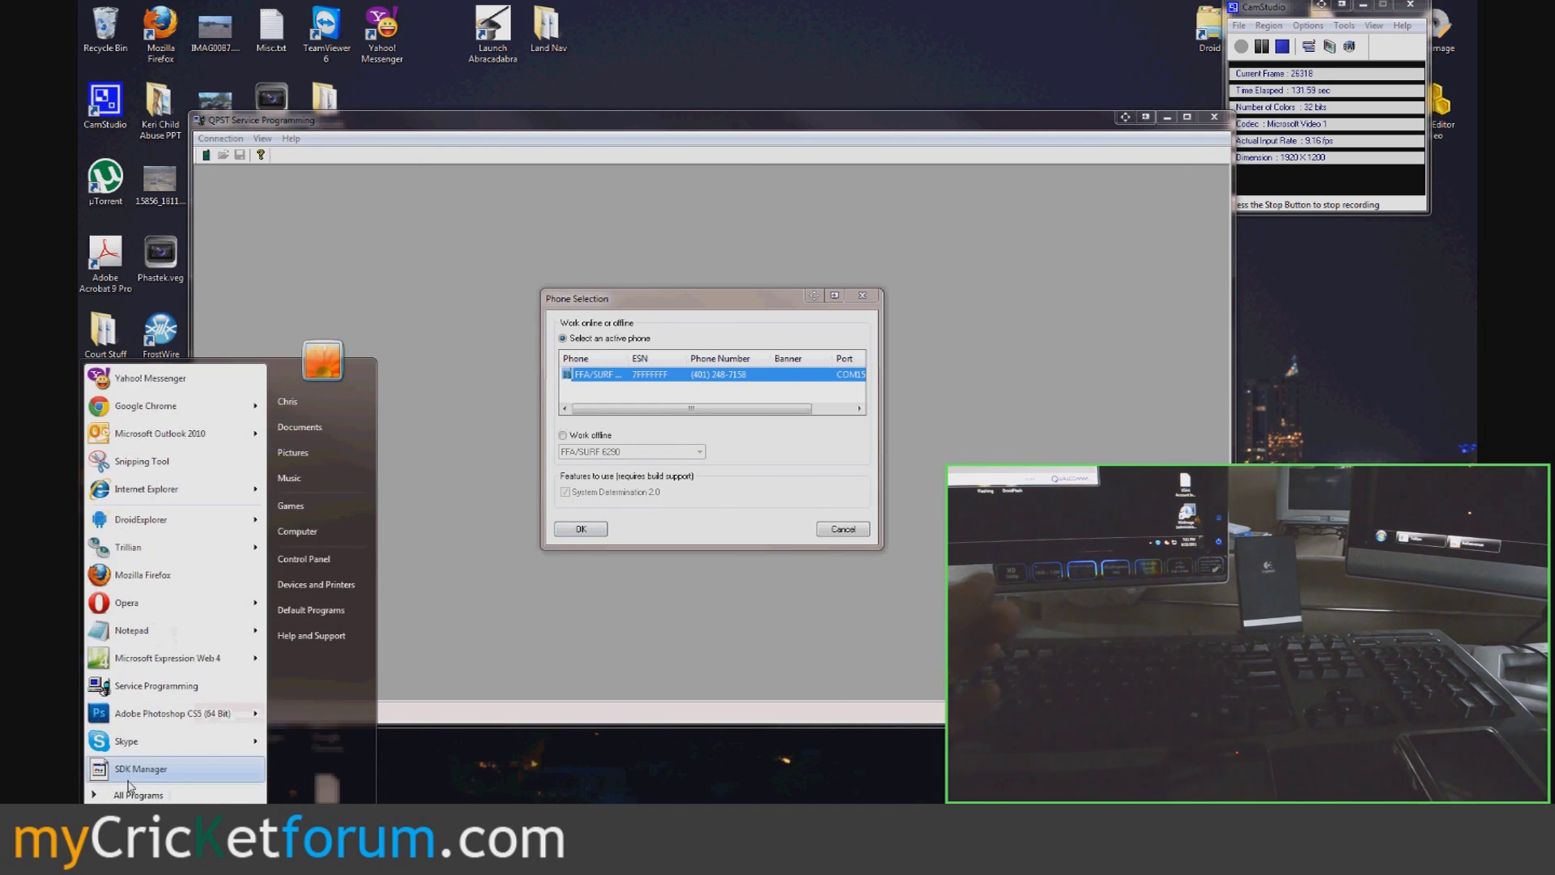
left_click(132, 797)
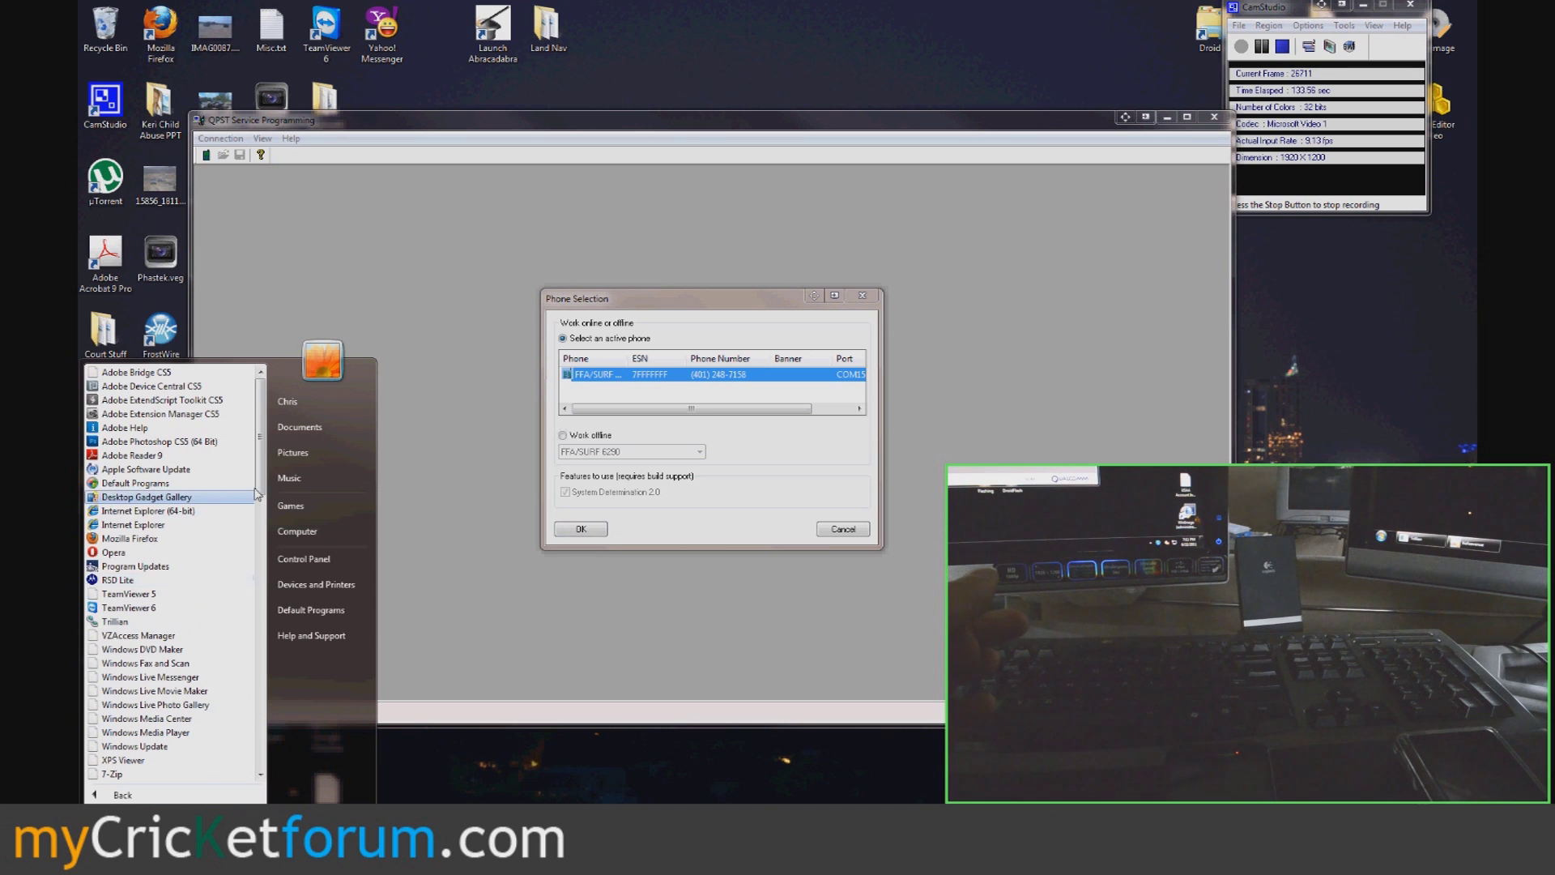
left_click_drag(258, 496, 270, 572)
scroll(247, 675, "down", 6)
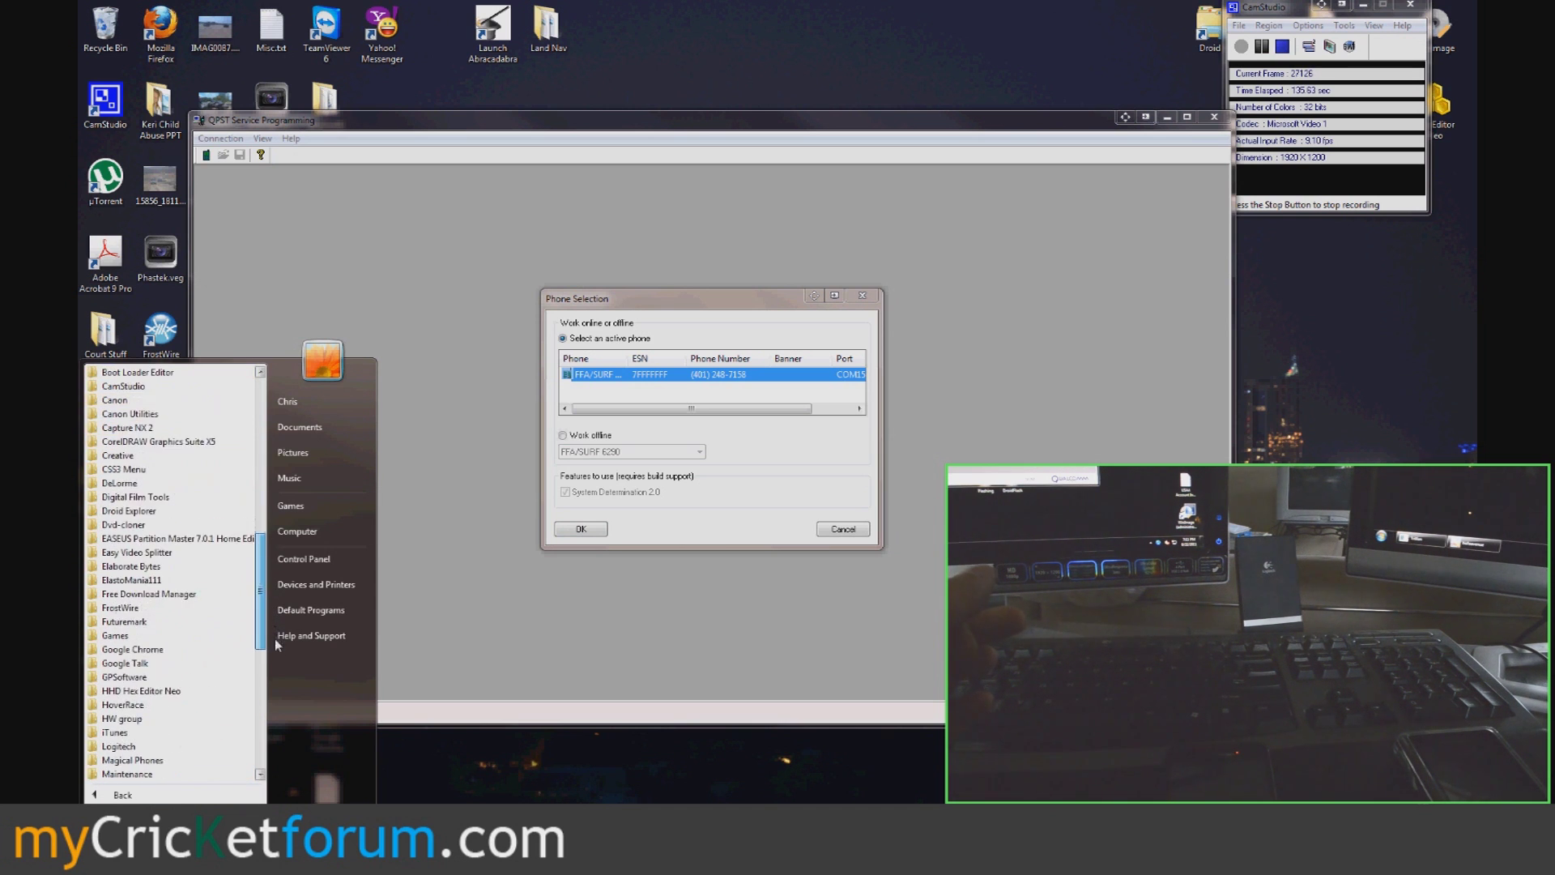
scroll(241, 685, "down", 8)
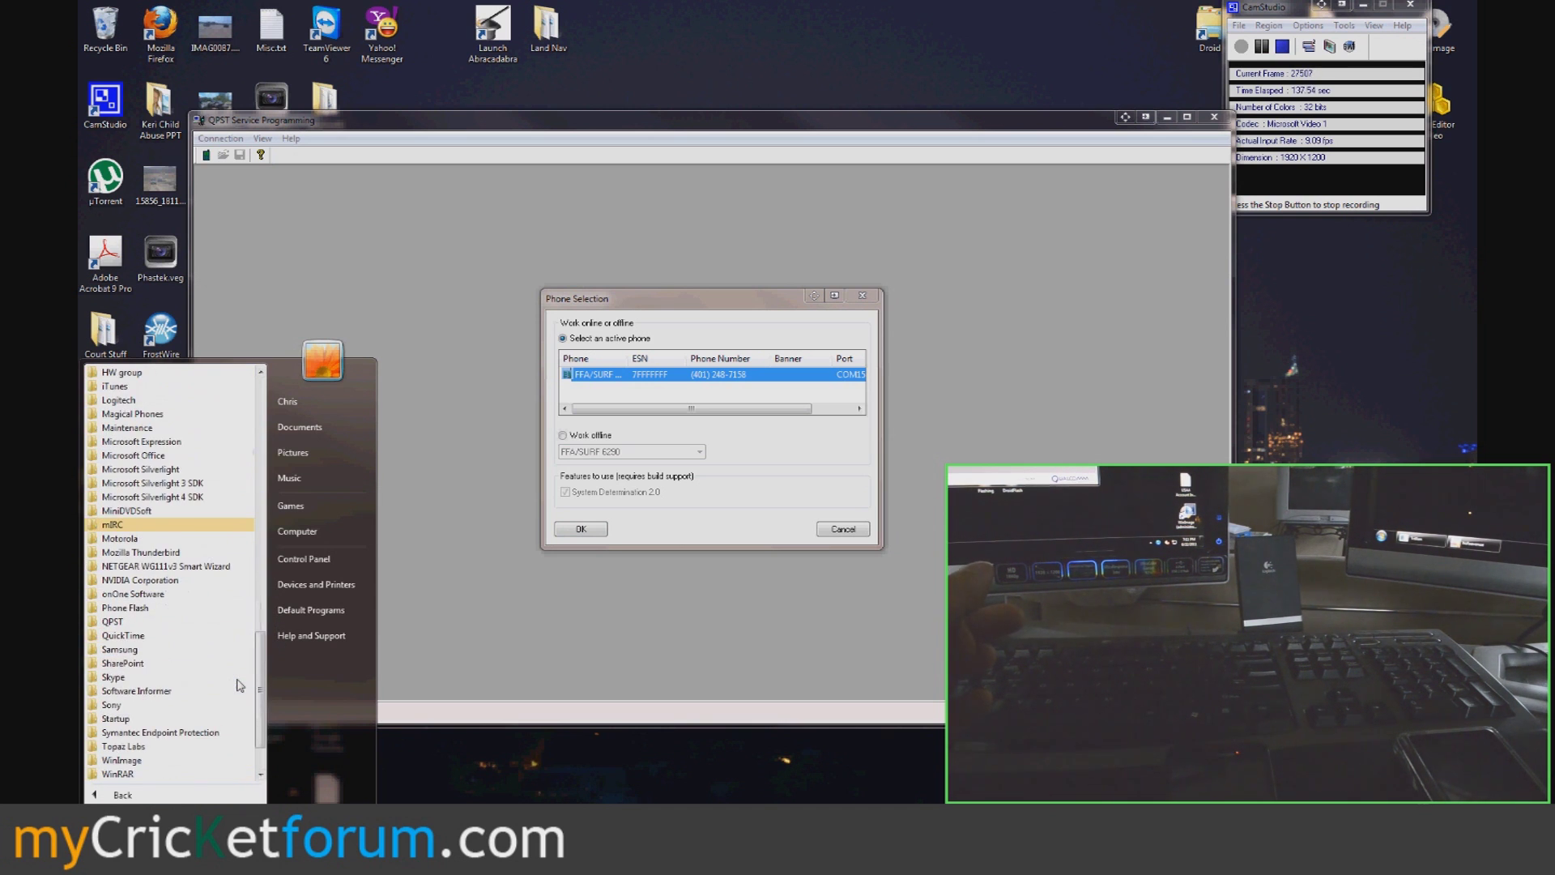
left_click(132, 631)
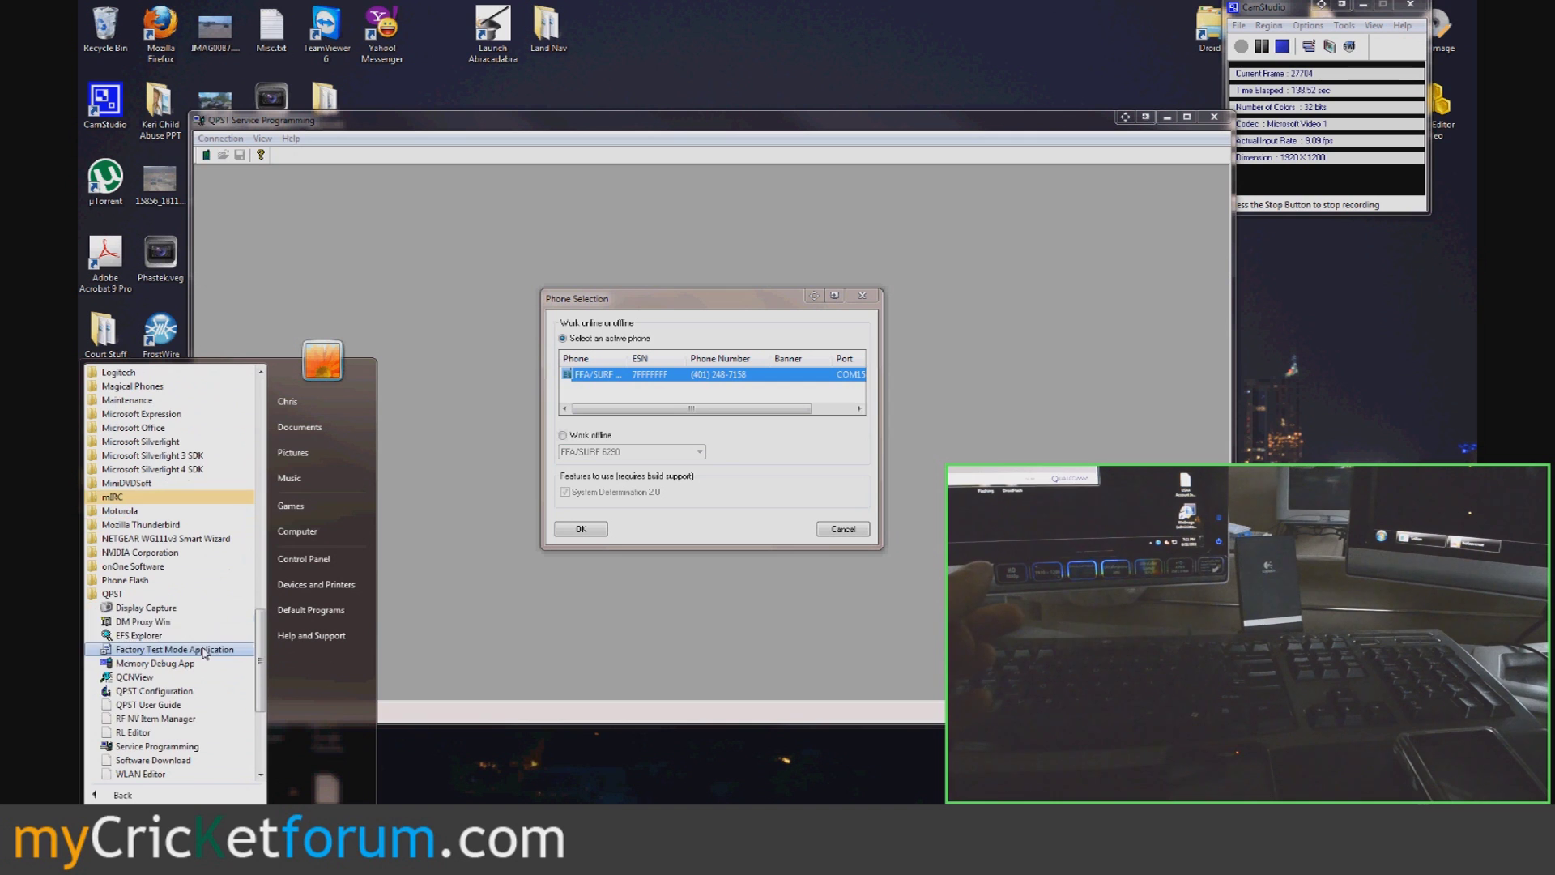
left_click(191, 695)
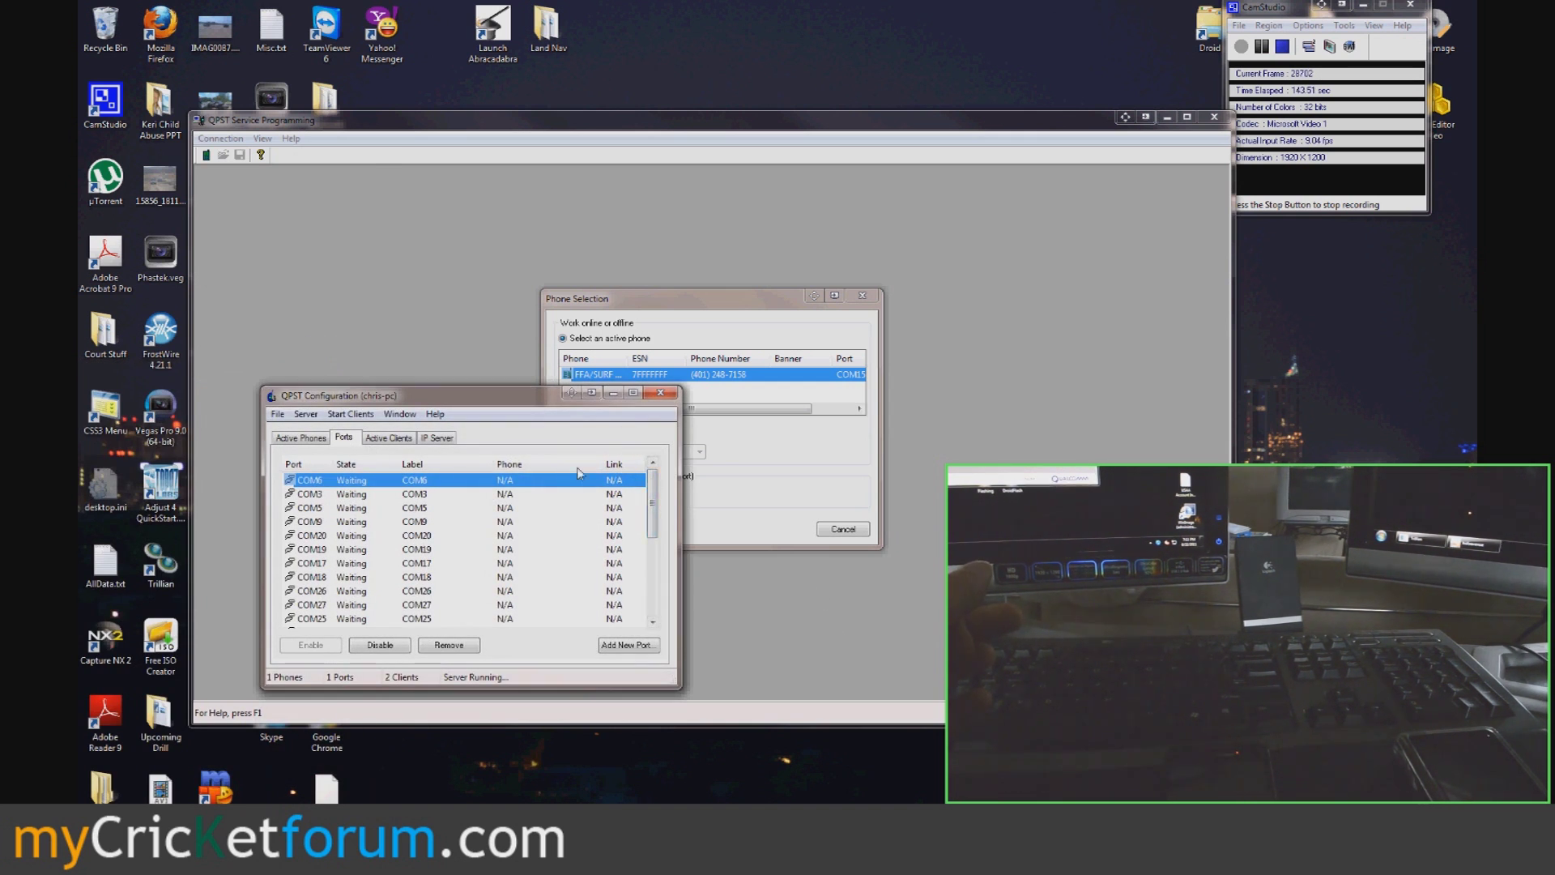
- Check the ports without adding one, close QPST Configuration, and connect to the FFA/SURF phone
left_click(629, 644)
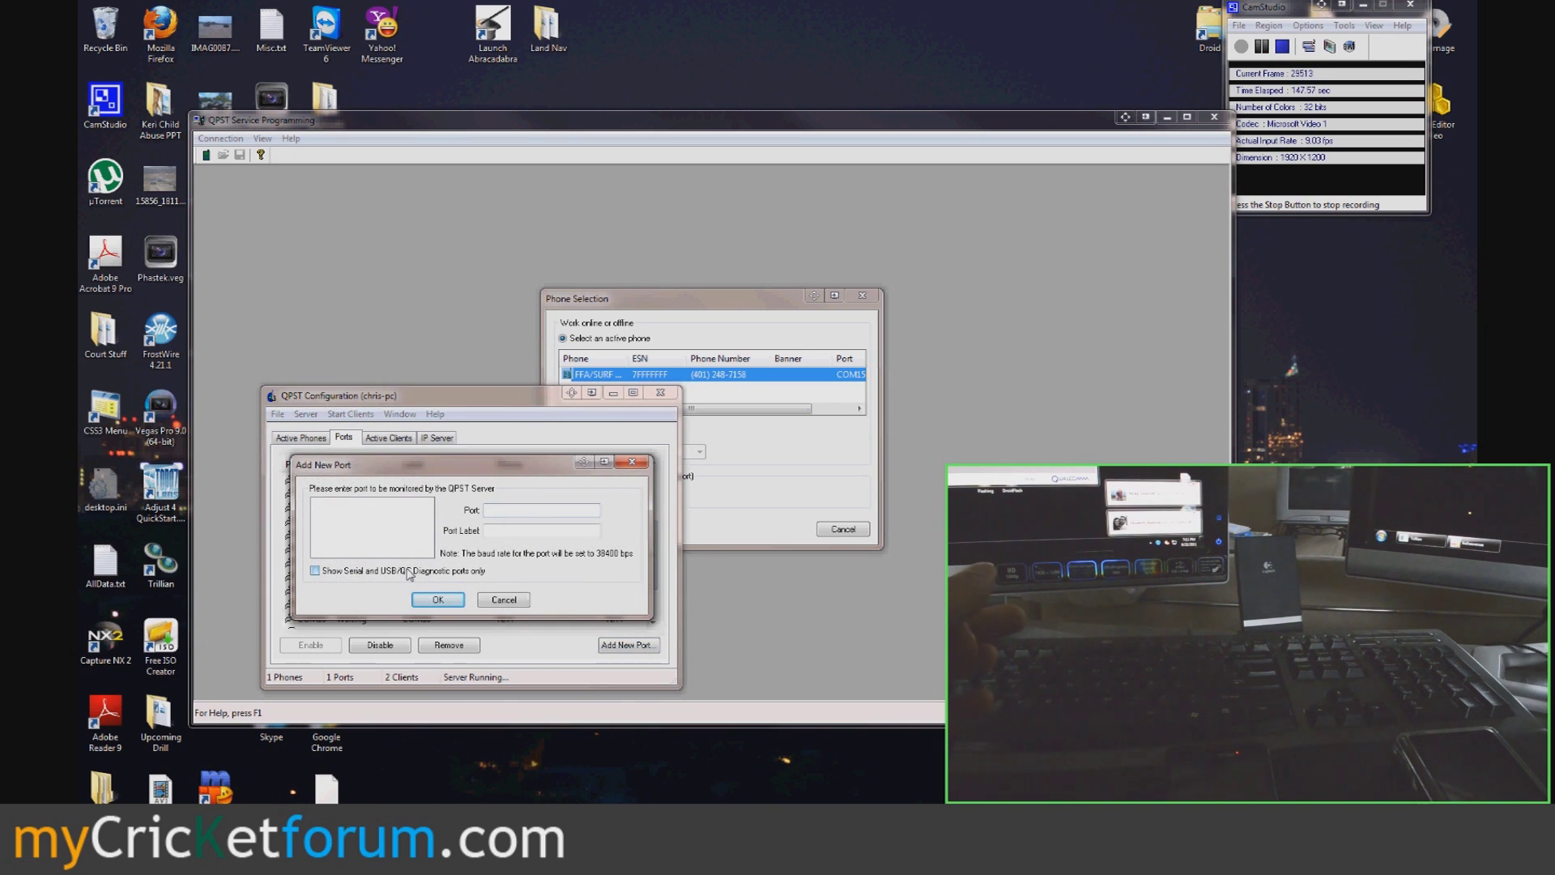
left_click(503, 599)
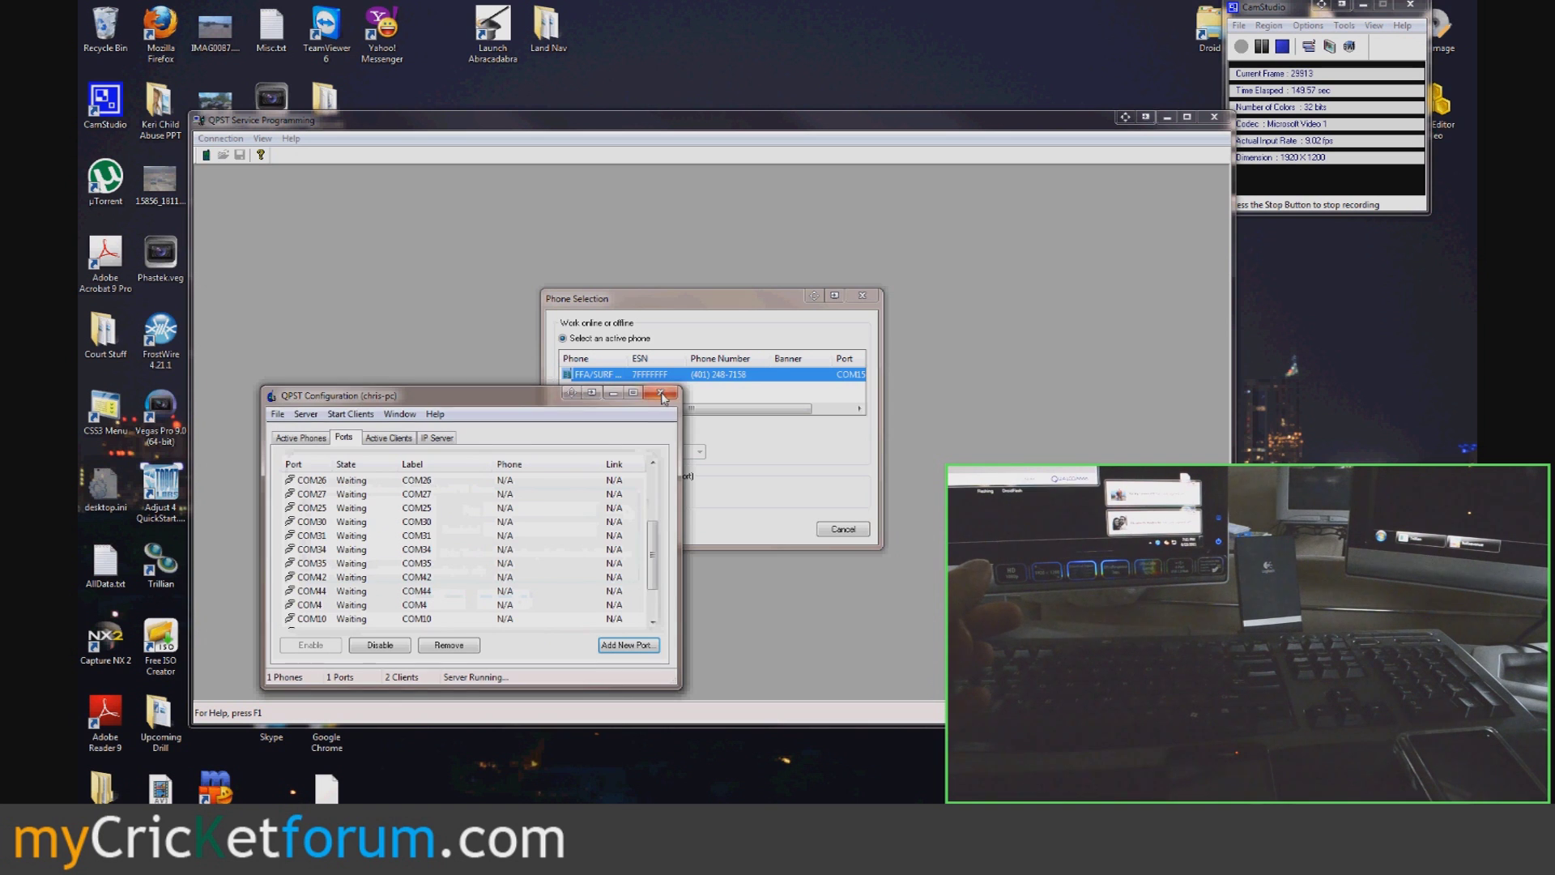
left_click(661, 395)
double_click(770, 372)
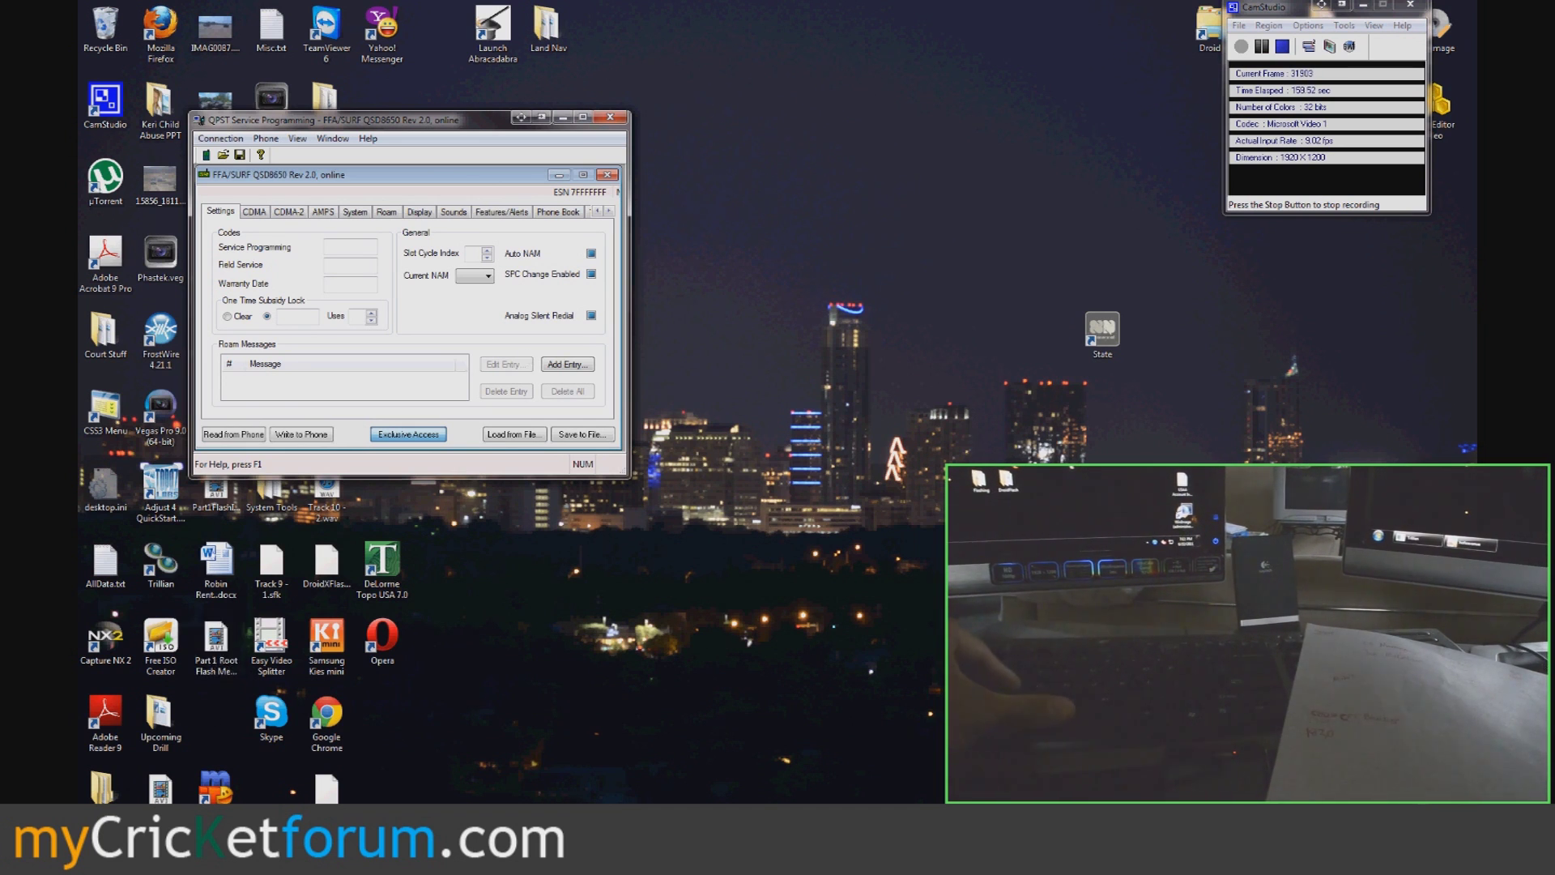
- Launch Internet Explorer, skip session restore, and bring up the Cricket CID customer search
key("super")
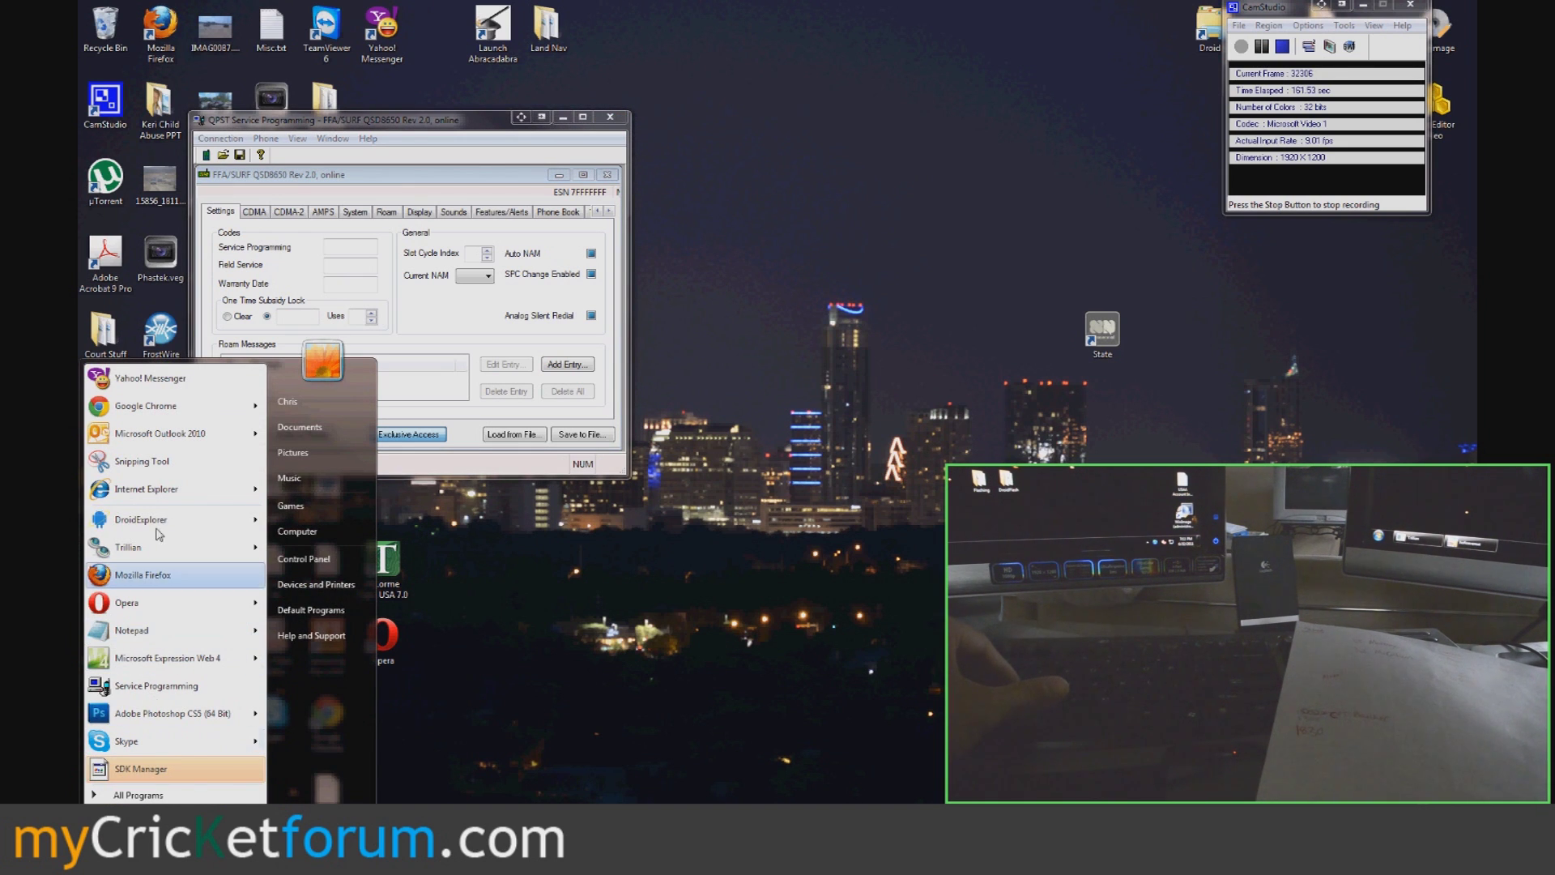
mouse_move(160, 490)
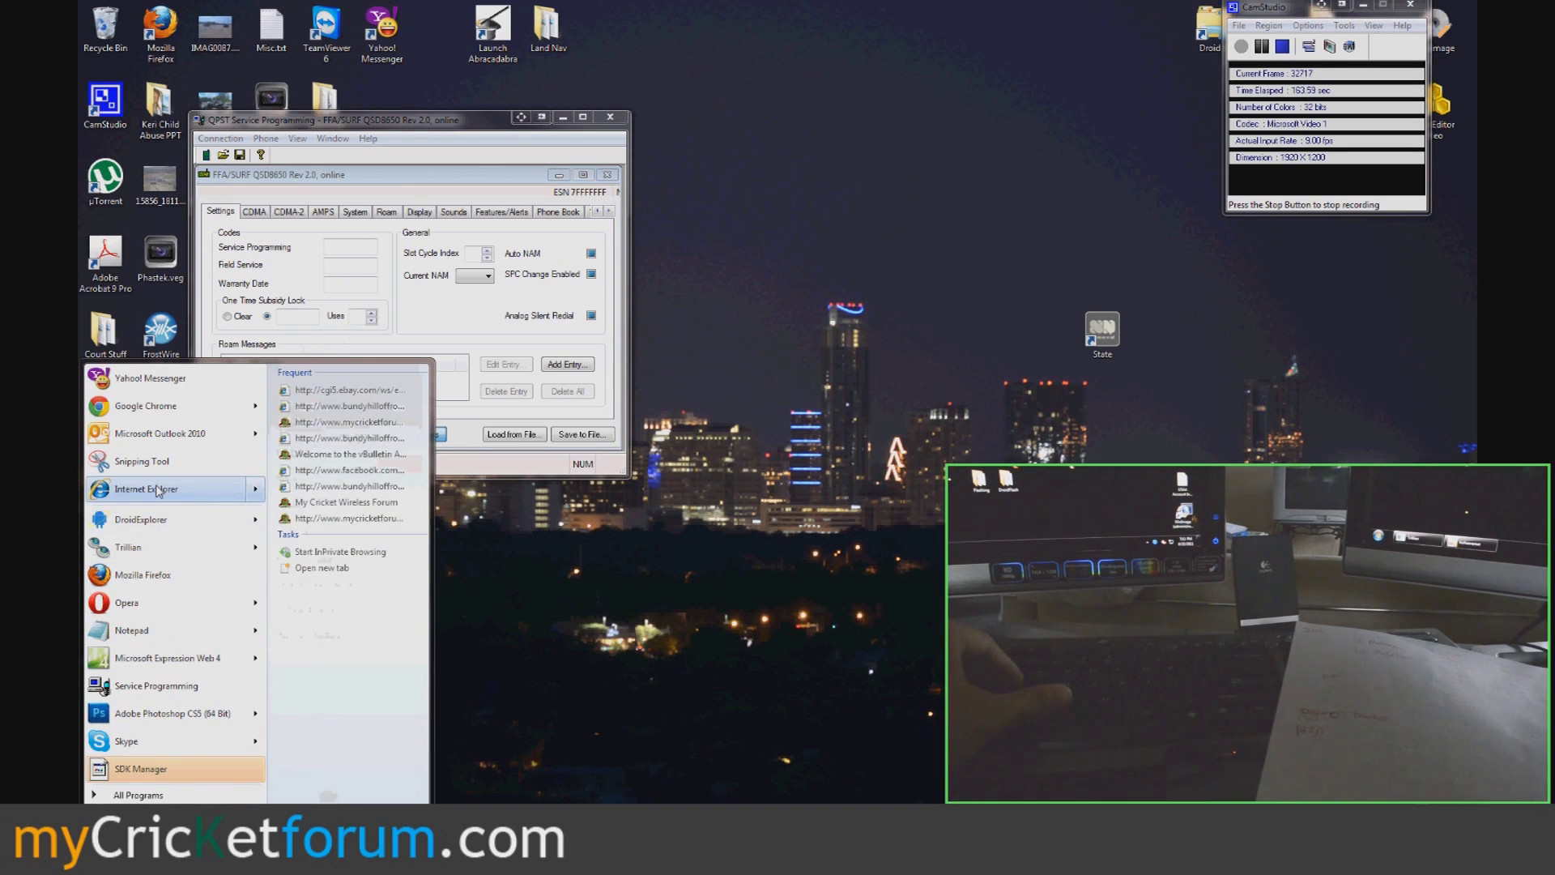
key("super")
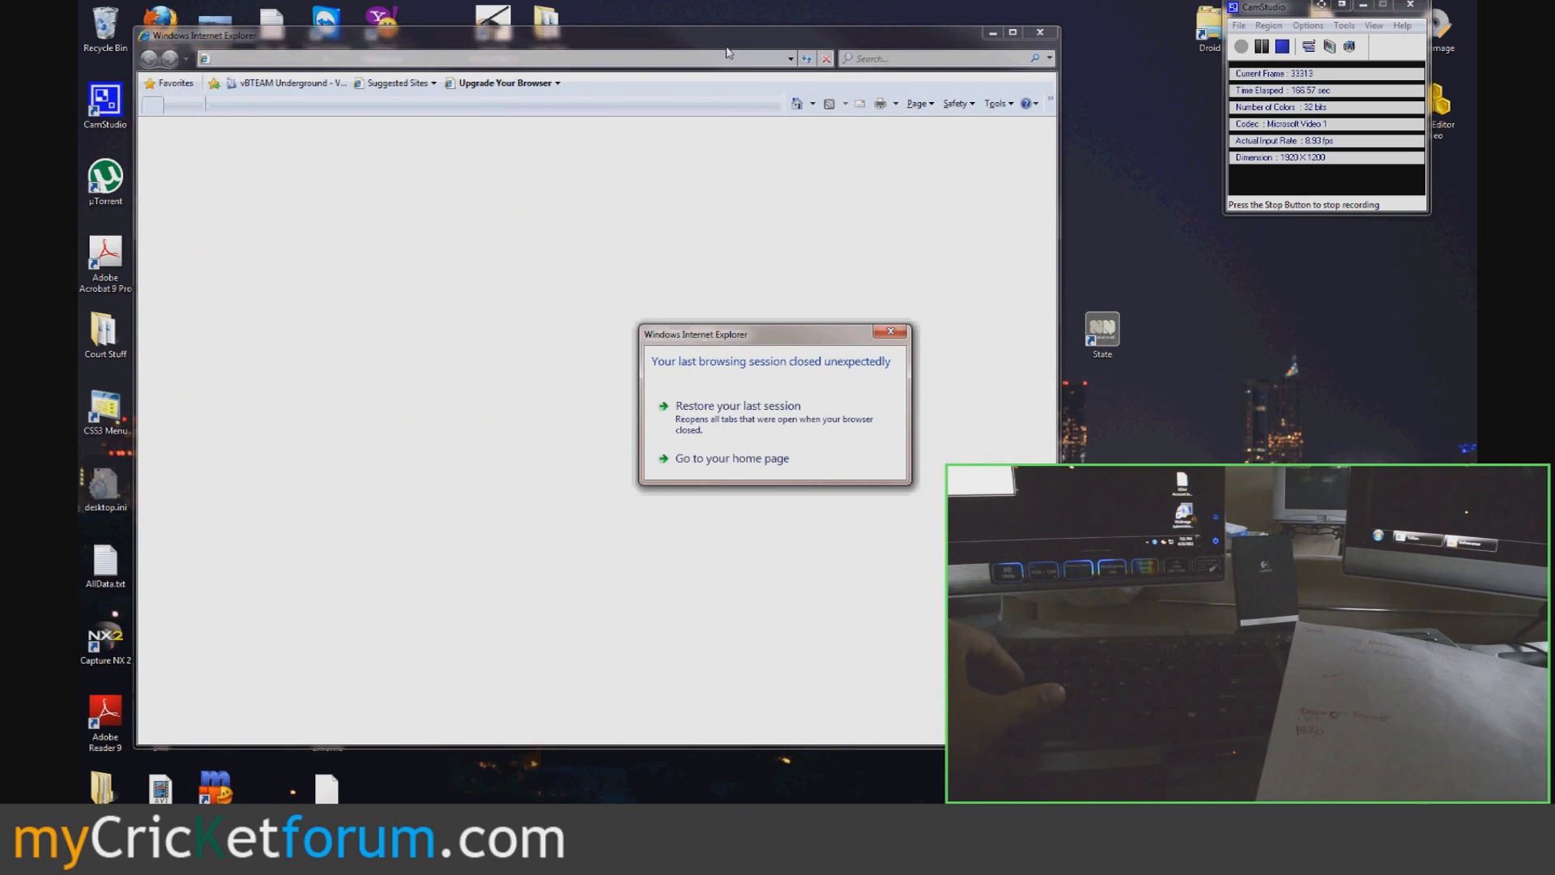
left_click(731, 458)
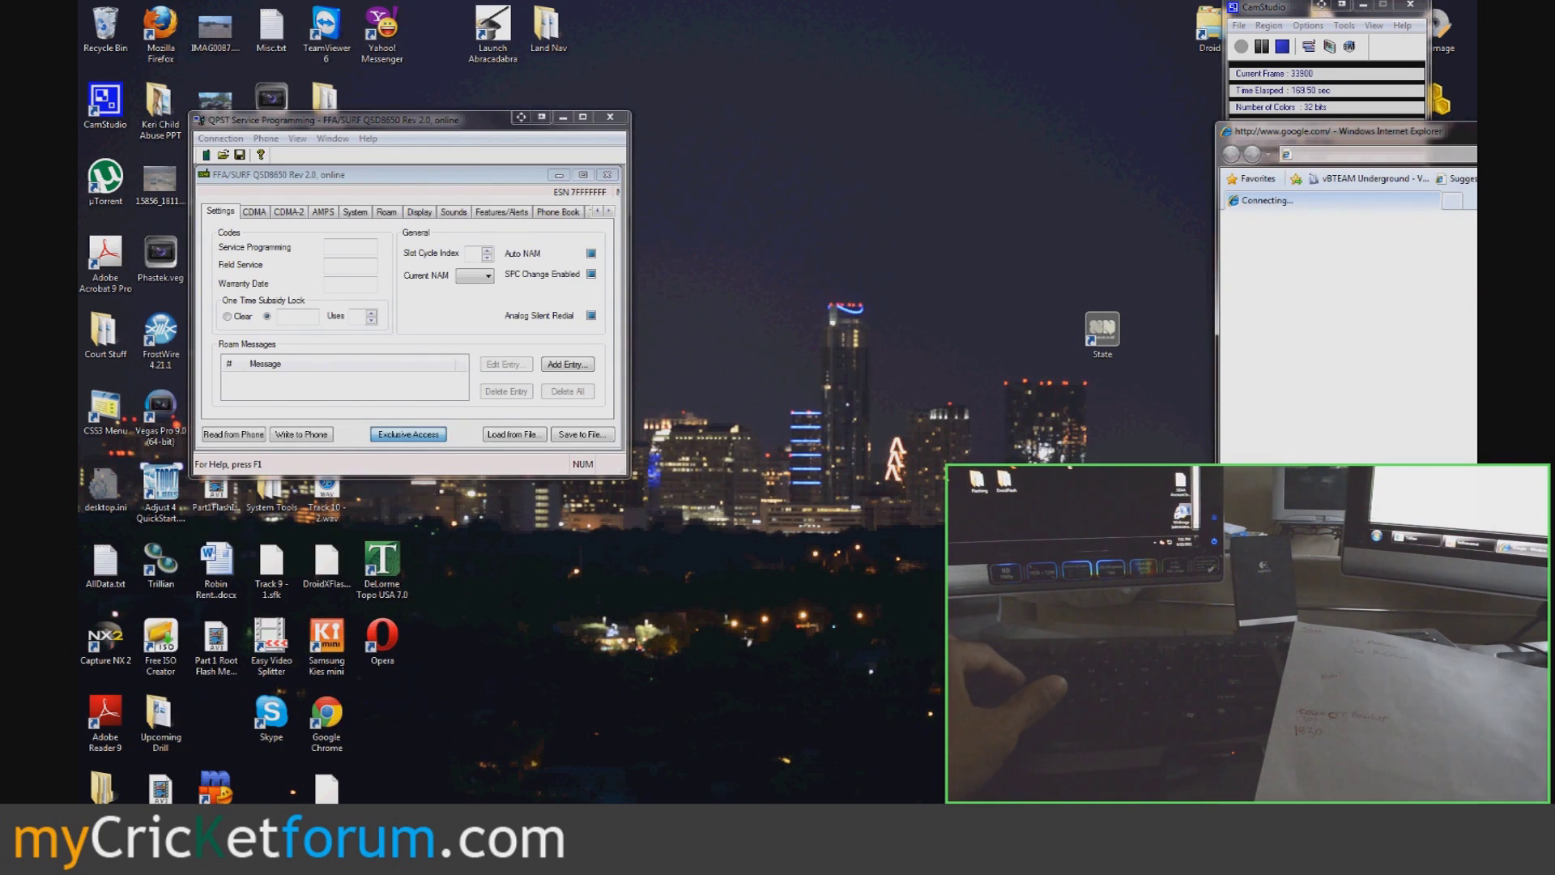
key("super+shift+Right")
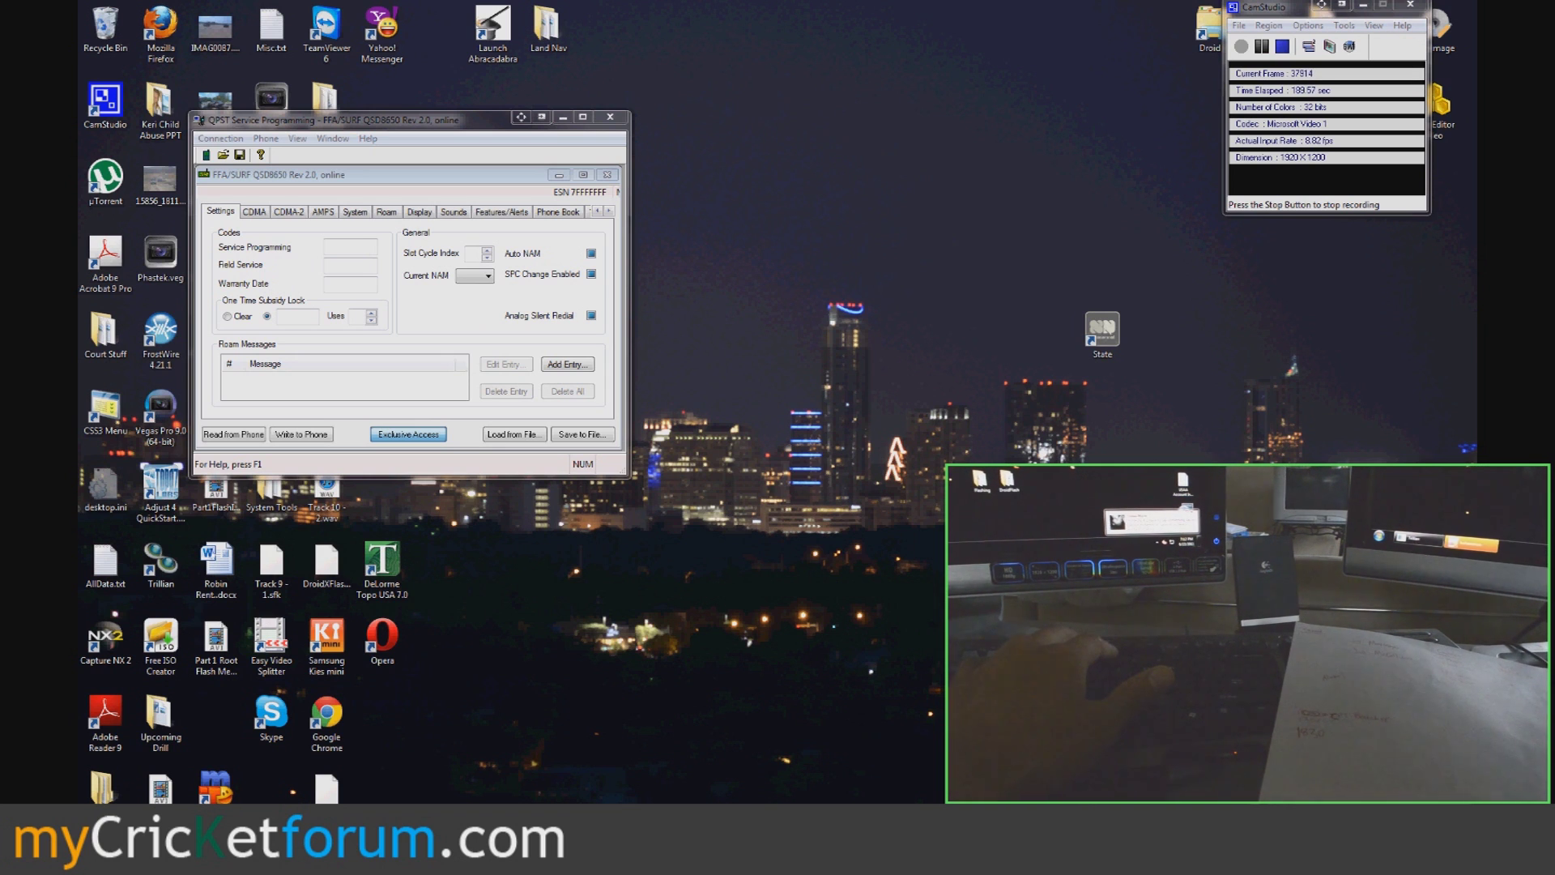
left_click(101, 839)
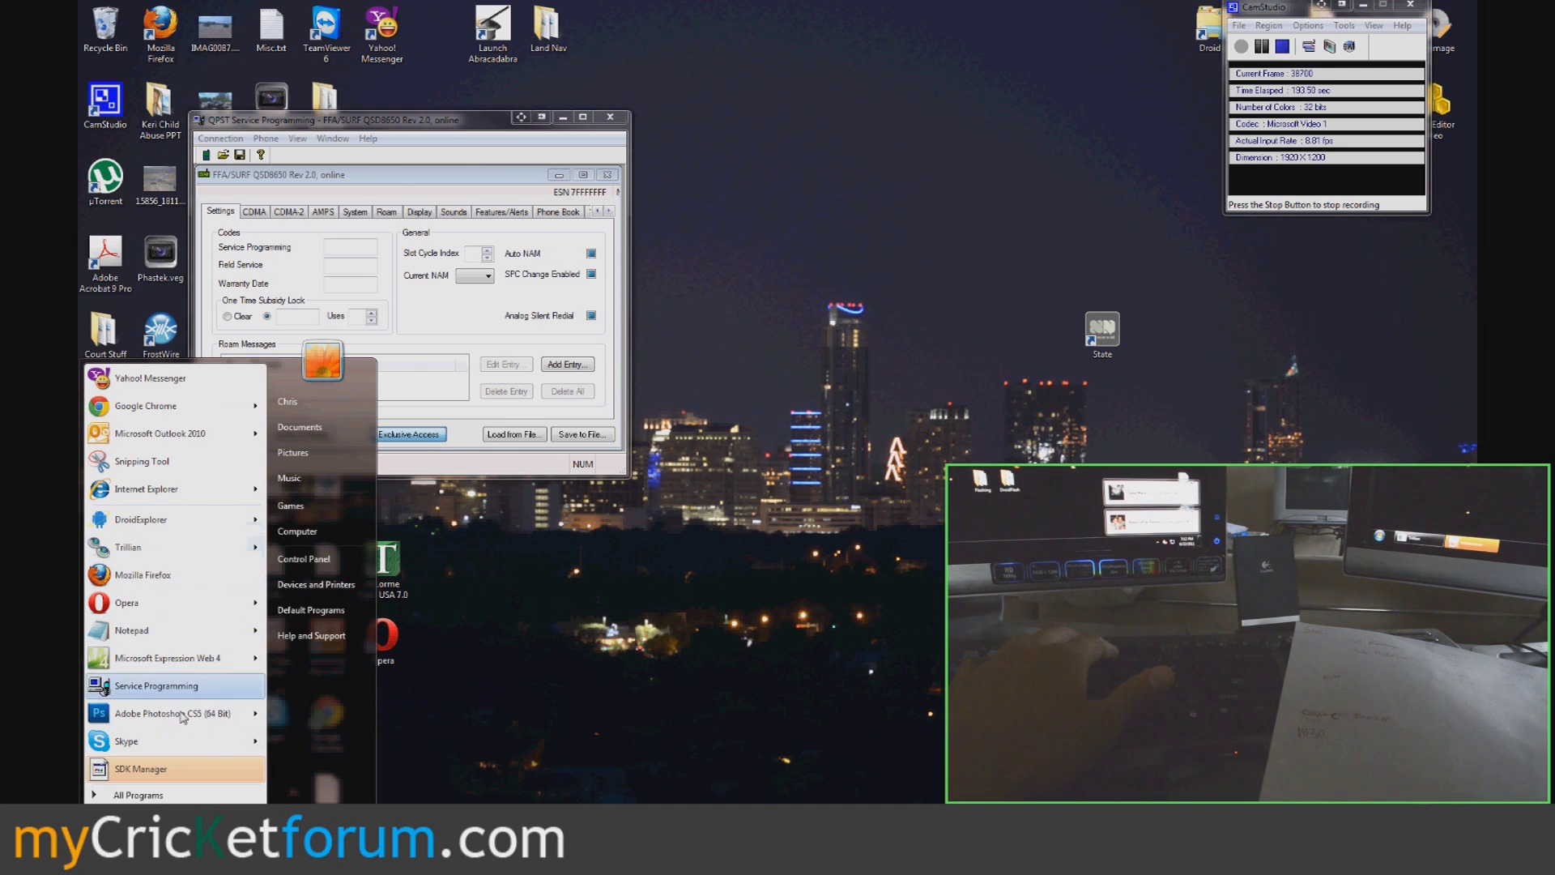
left_click(132, 482)
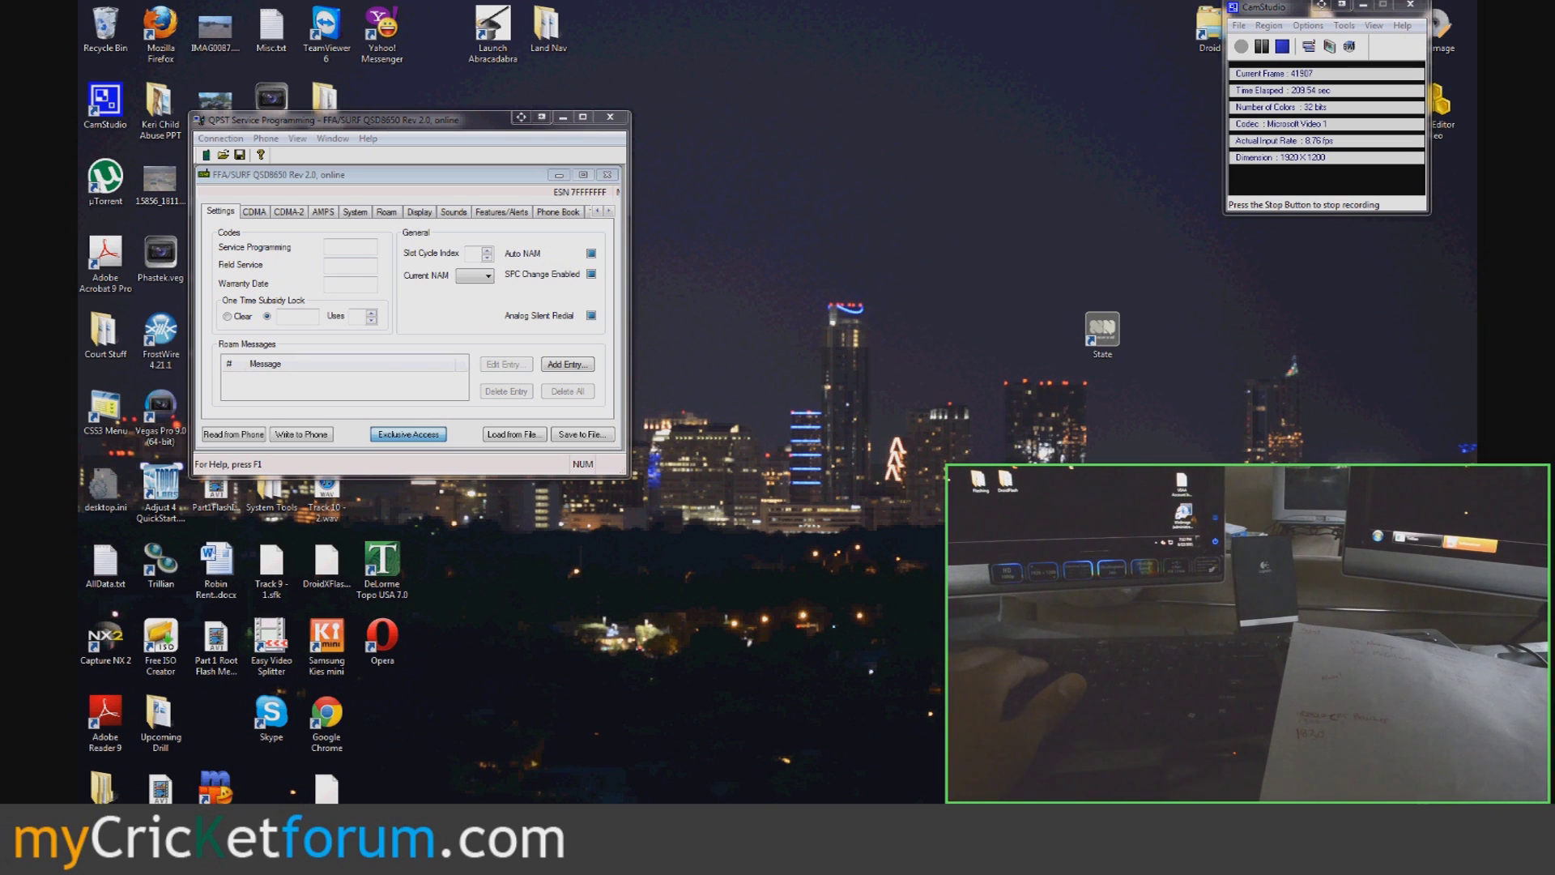
key("alt+Tab")
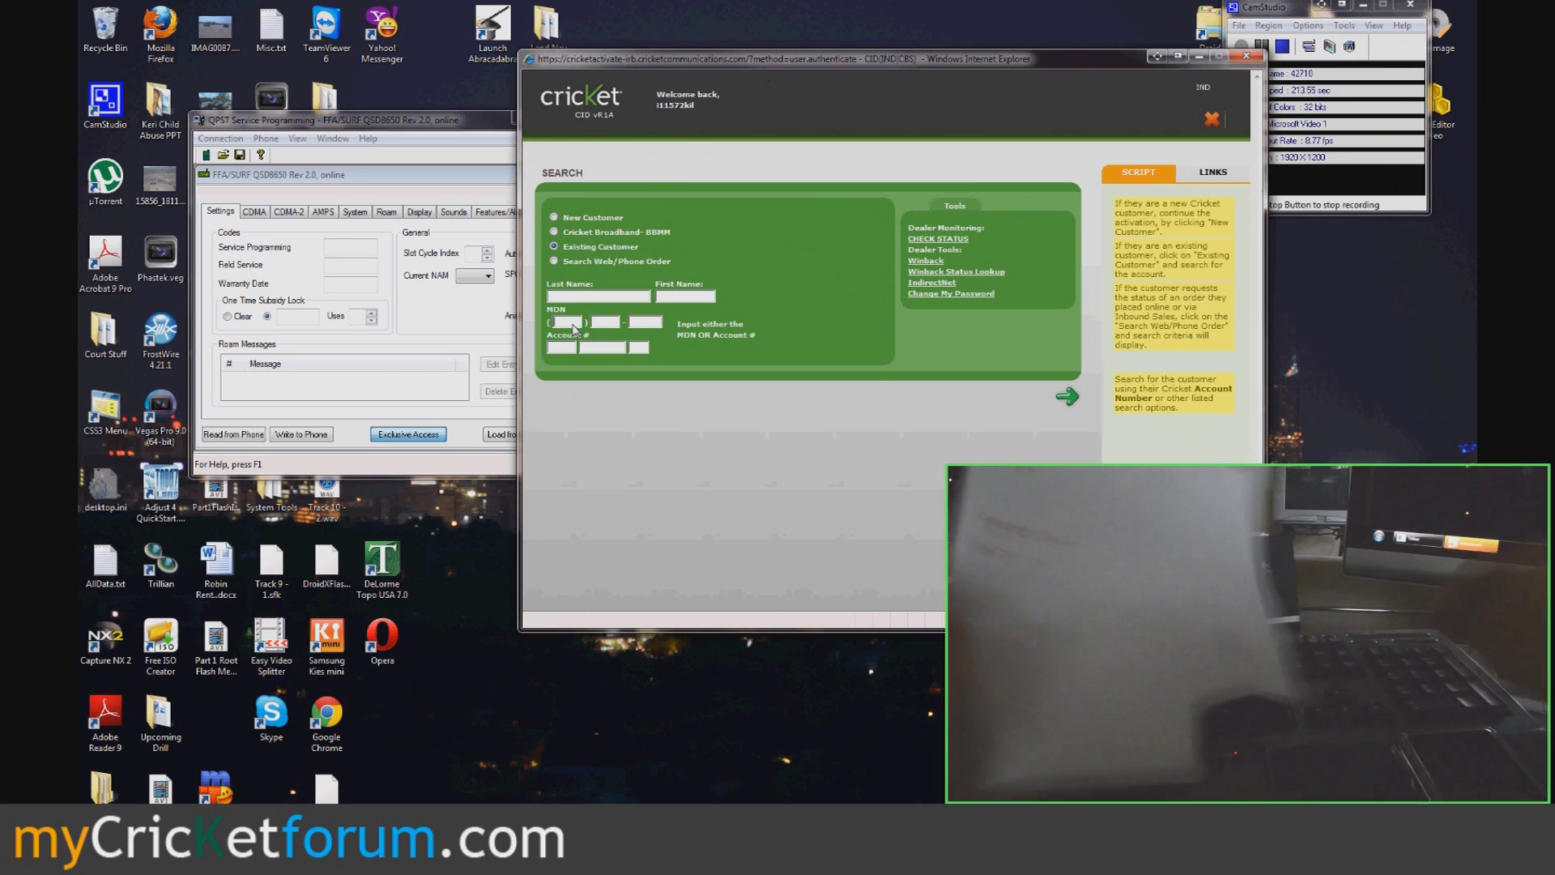
- Search Cricket CID by the customer's MDN, verify, expand Phone Details for the MIN, then close the browser
left_click(573, 324)
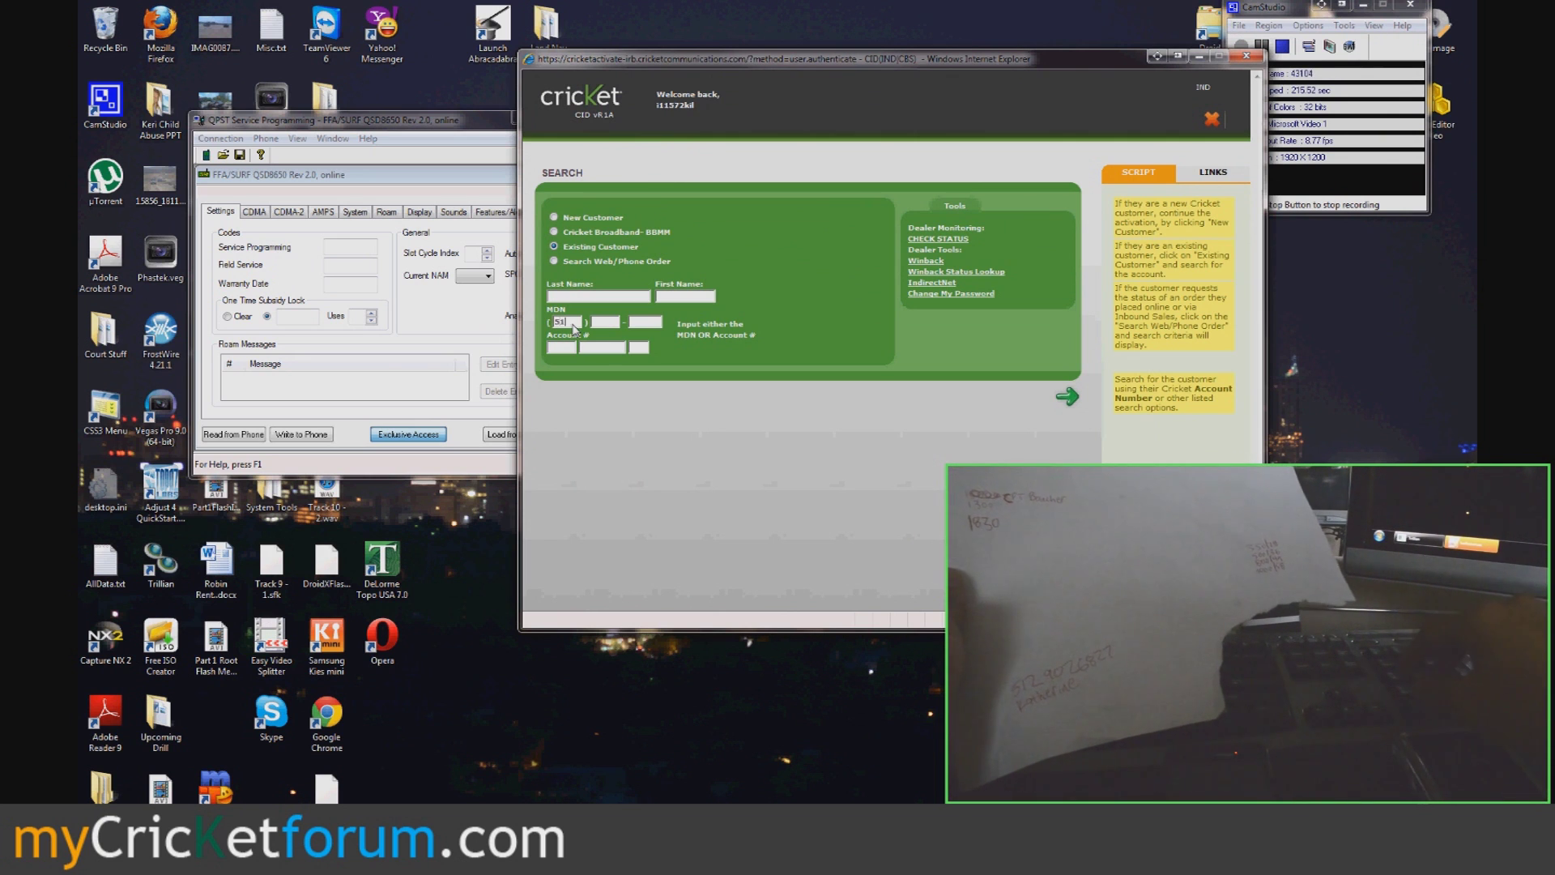
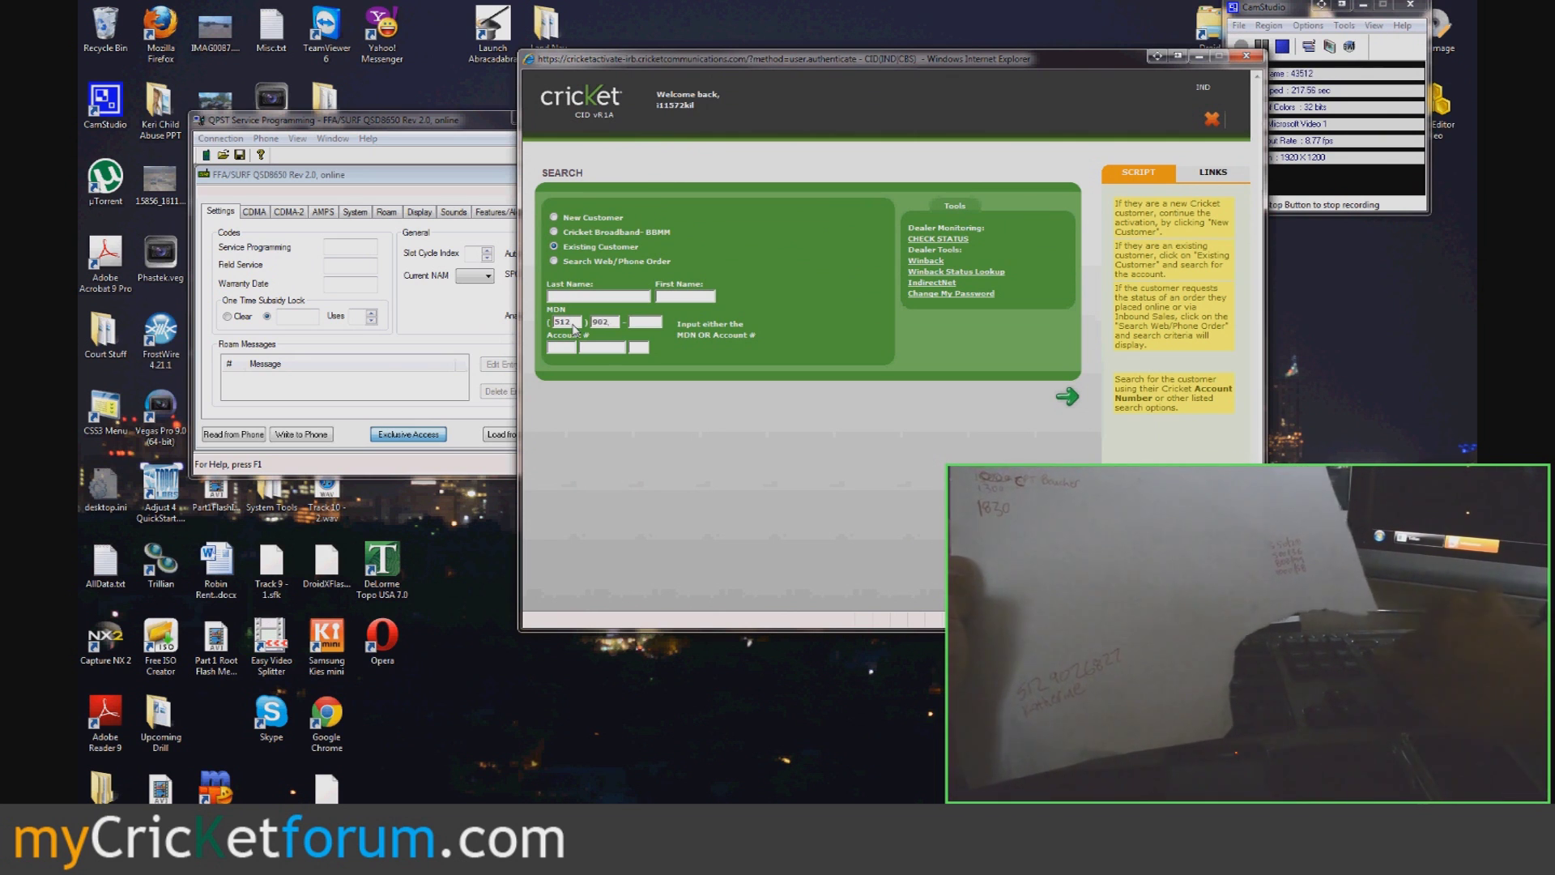
key("Return")
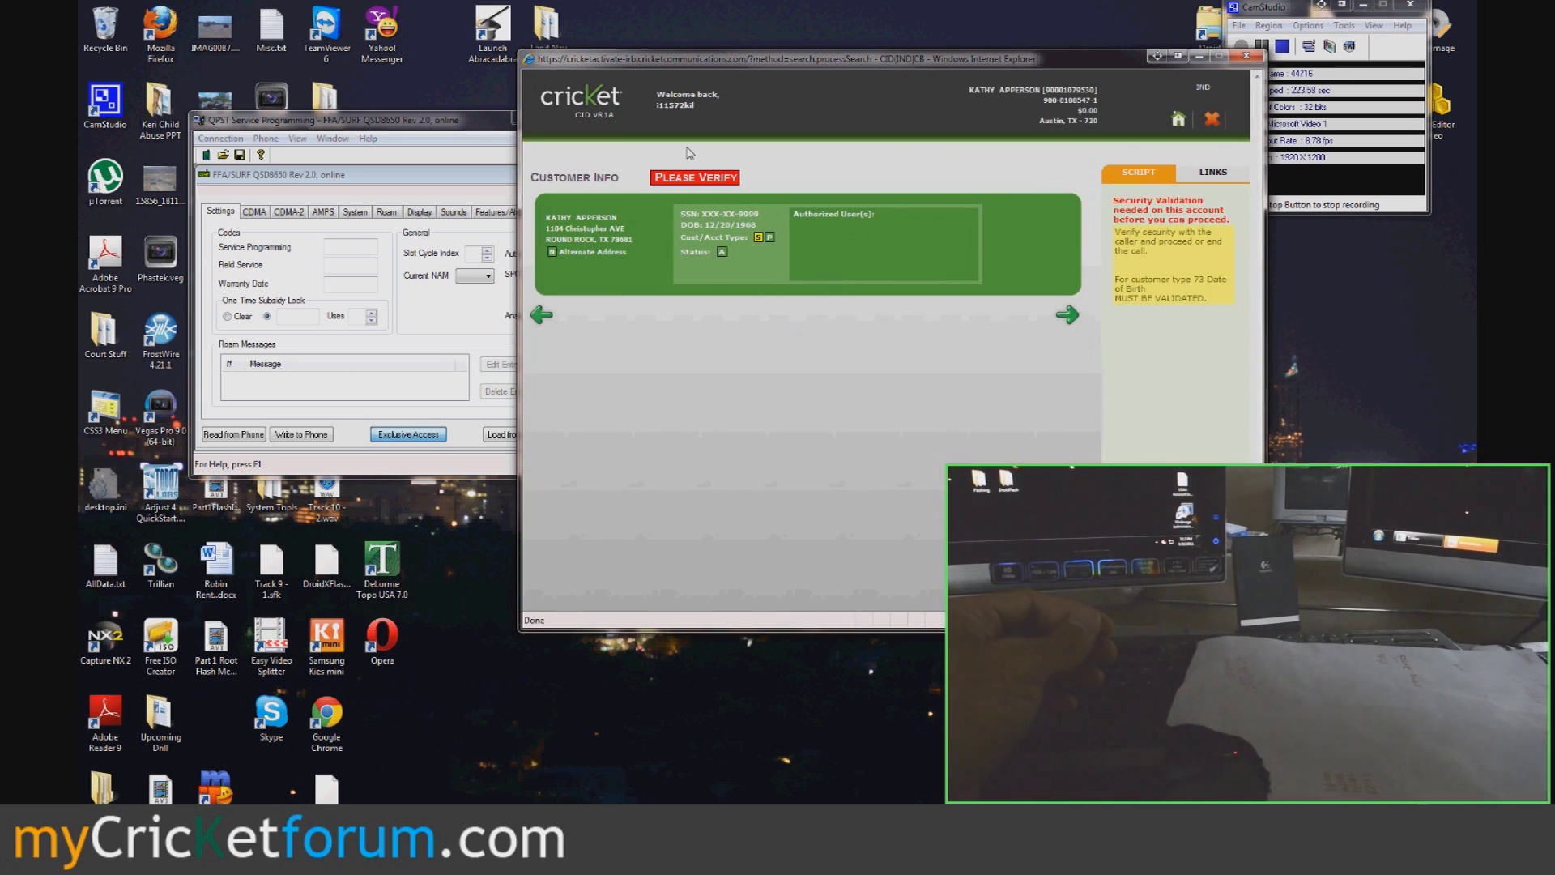
left_click(1068, 315)
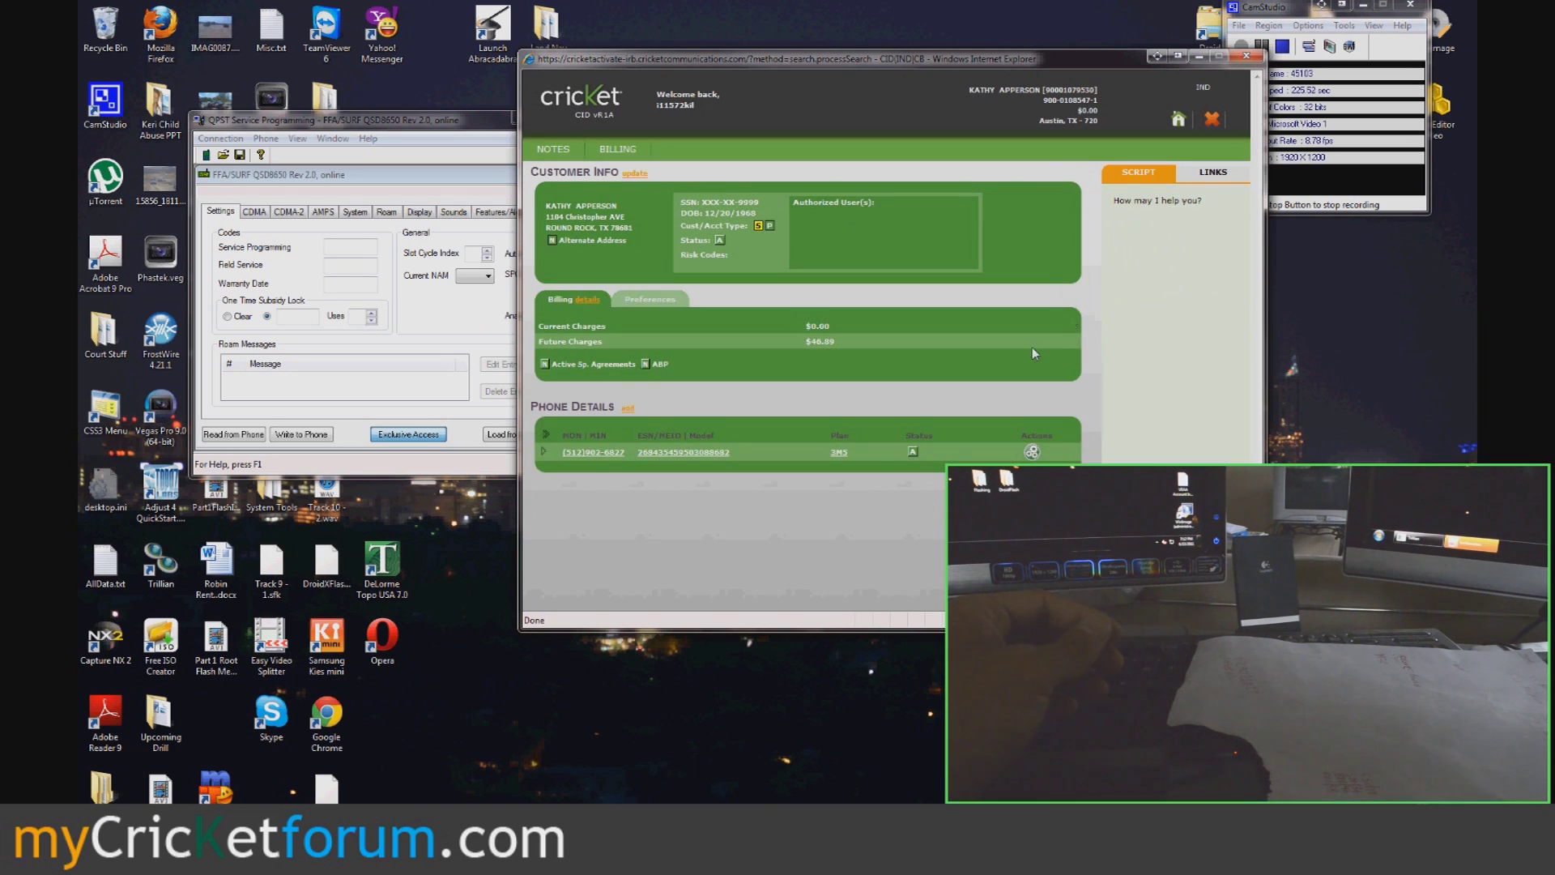
left_click(543, 452)
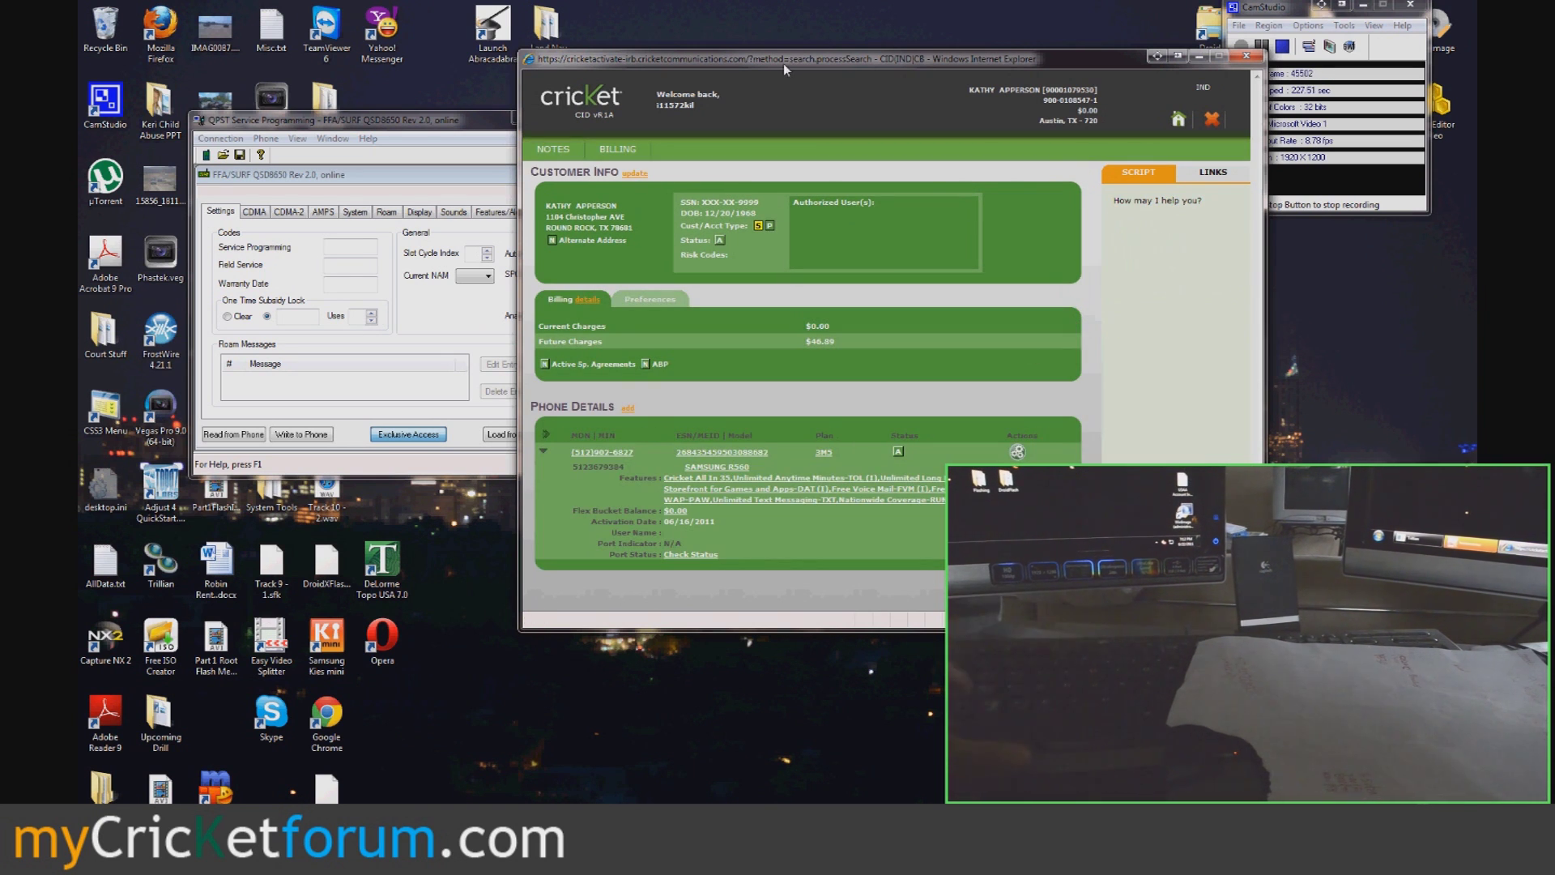
key("alt+F4")
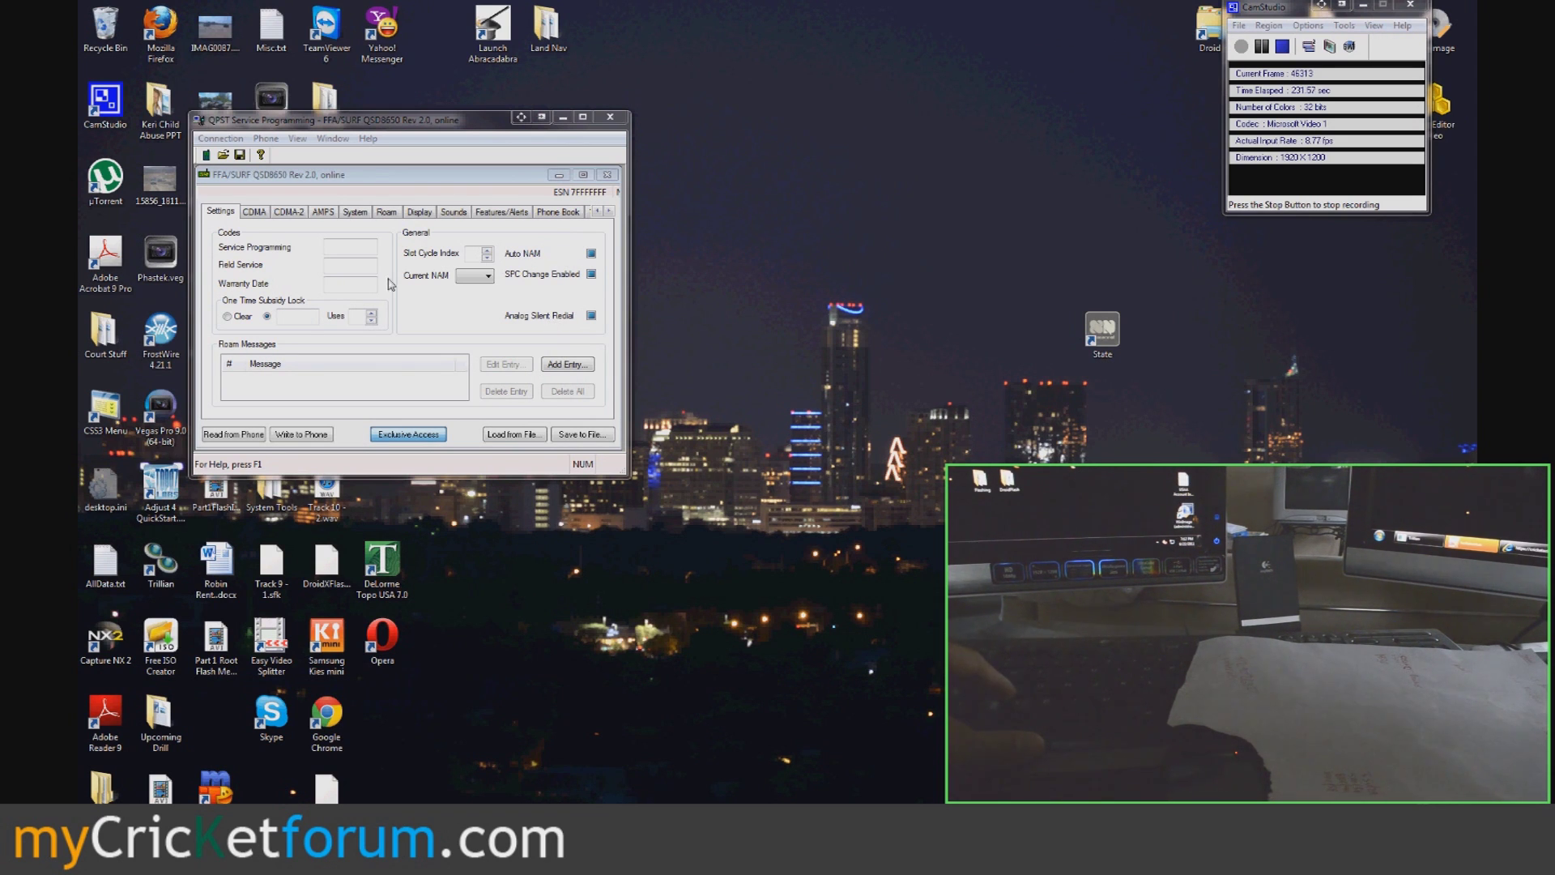
- Read the phone's current settings into QPST, confirming the service programming code
left_click(284, 364)
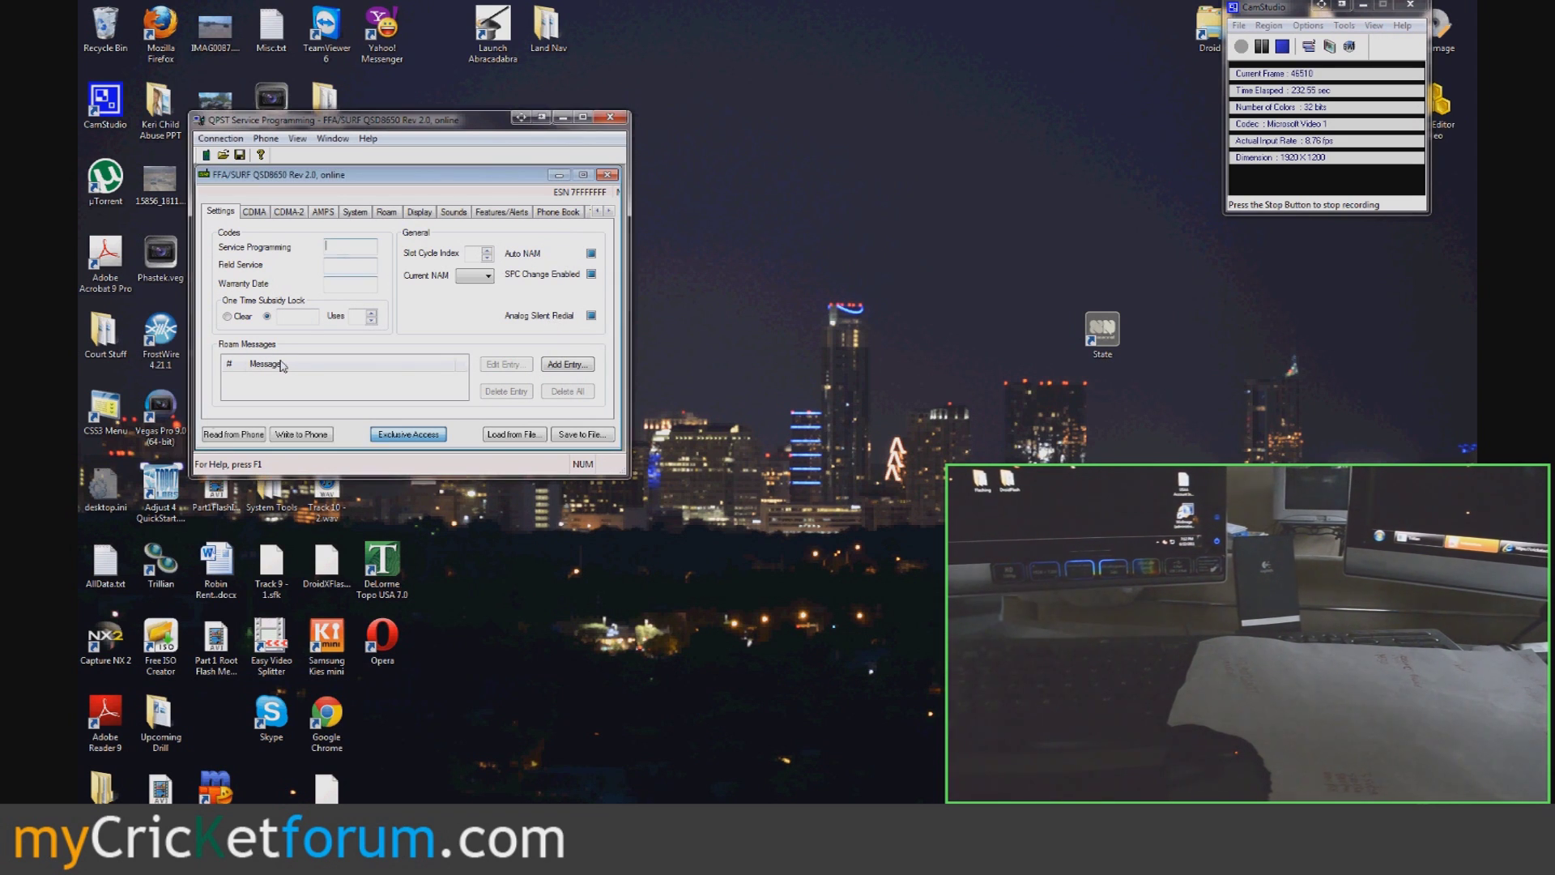
left_click(229, 436)
left_click(376, 327)
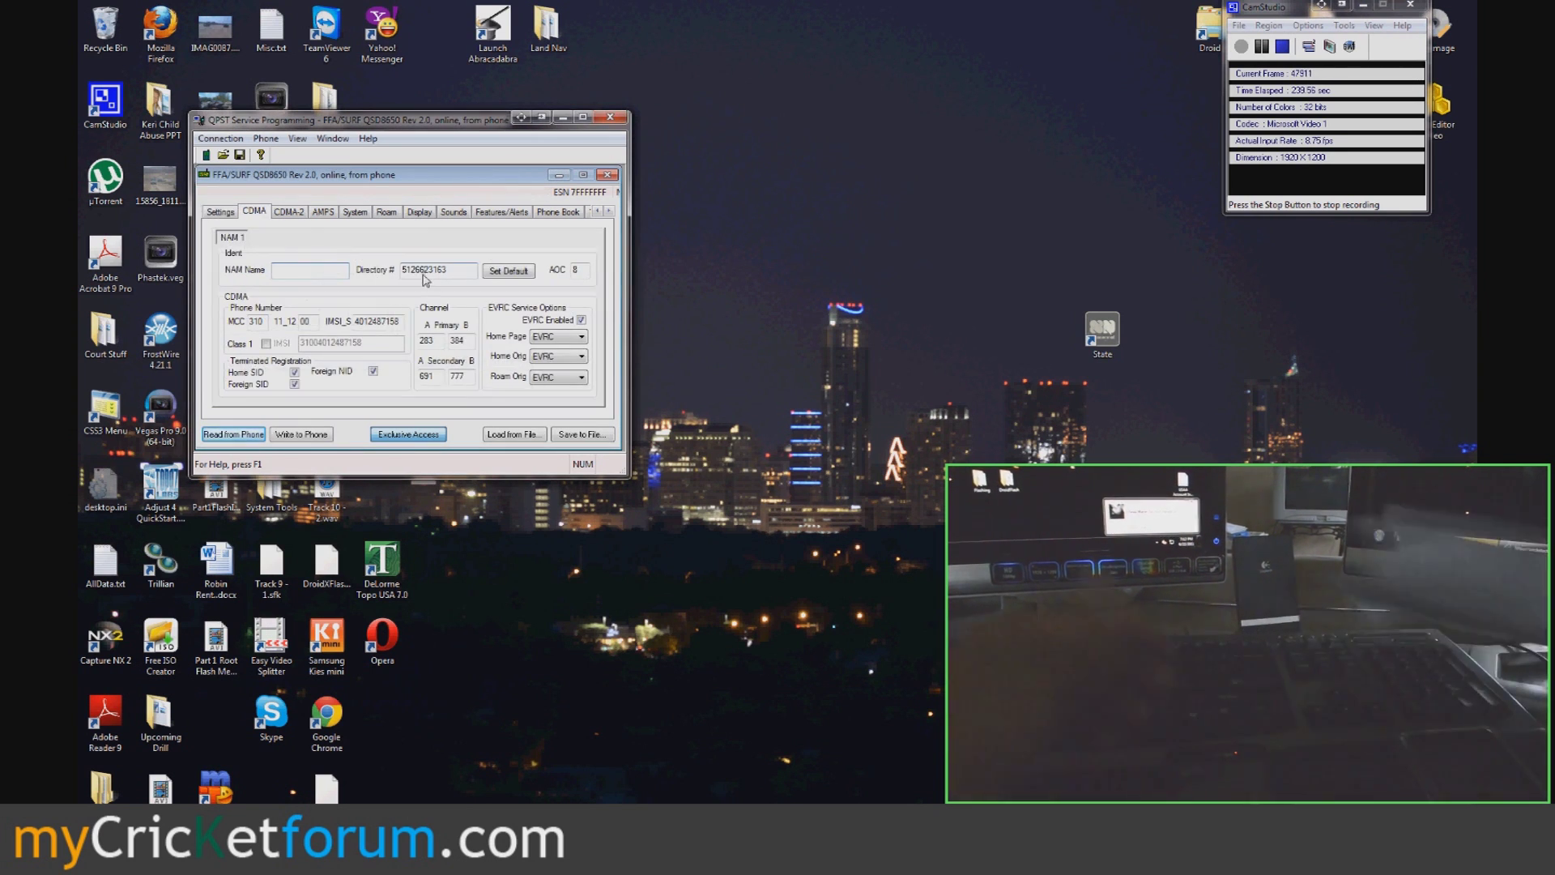
- Replace Directory # with the customer's MDN and IMSI_S with their MIN on the CDMA page
double_click(425, 272)
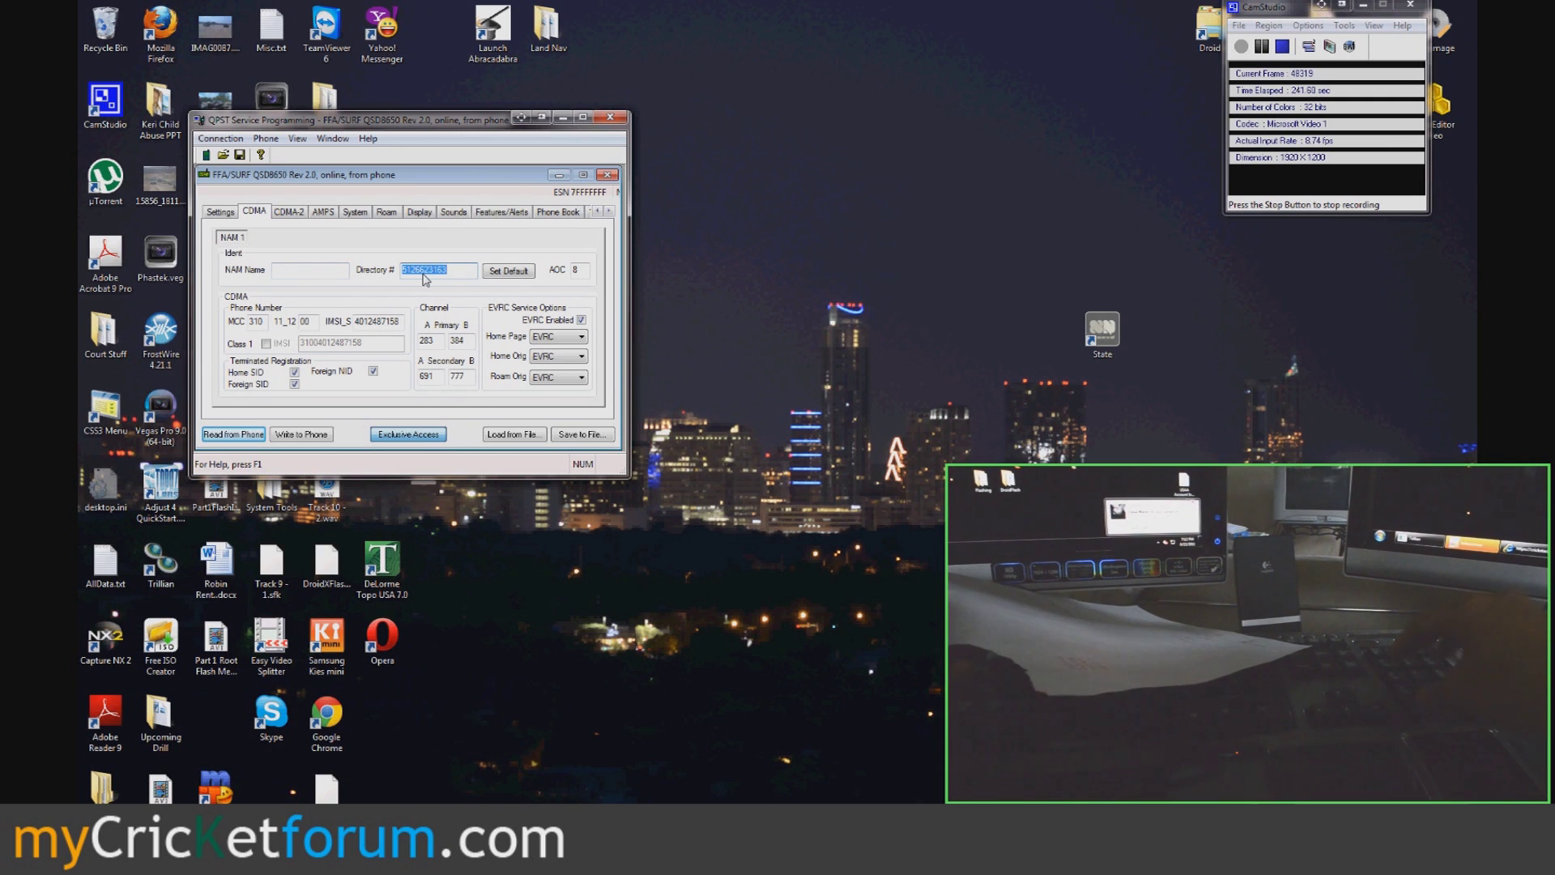
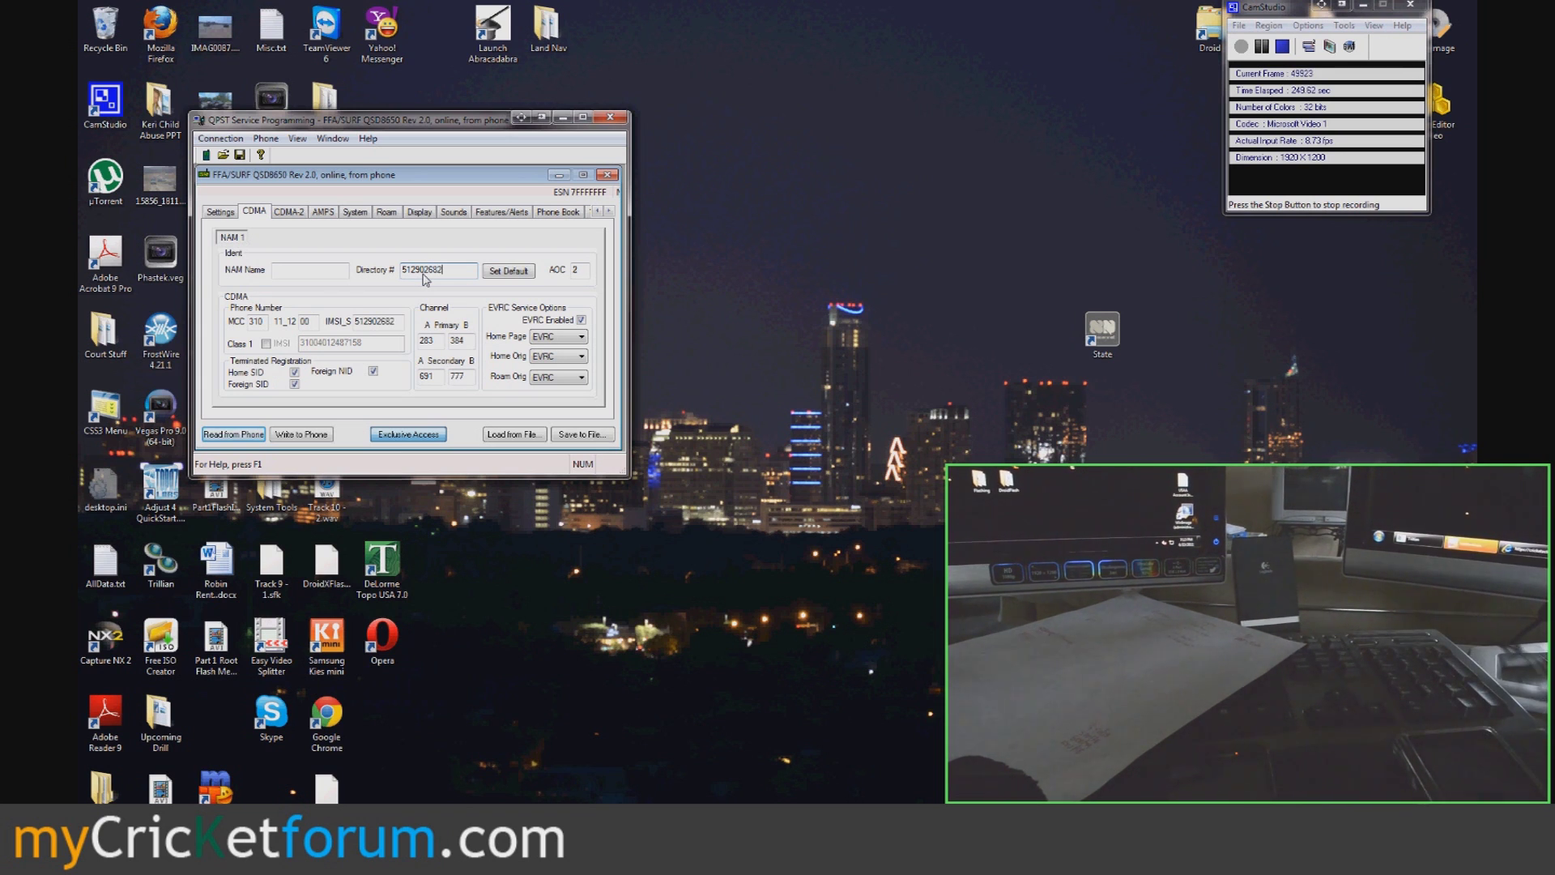
double_click(377, 324)
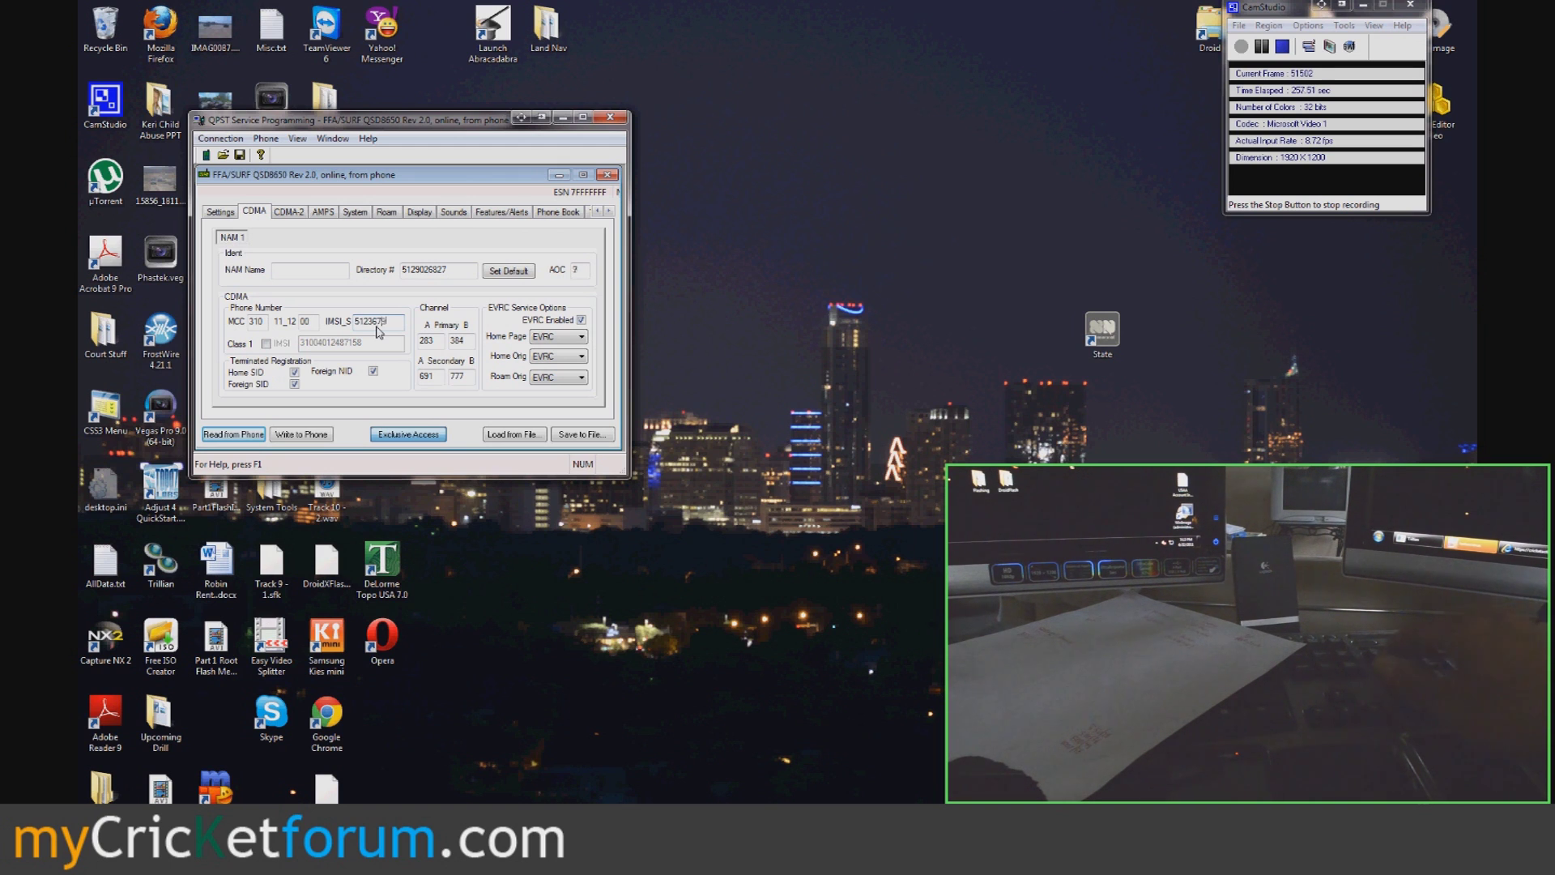
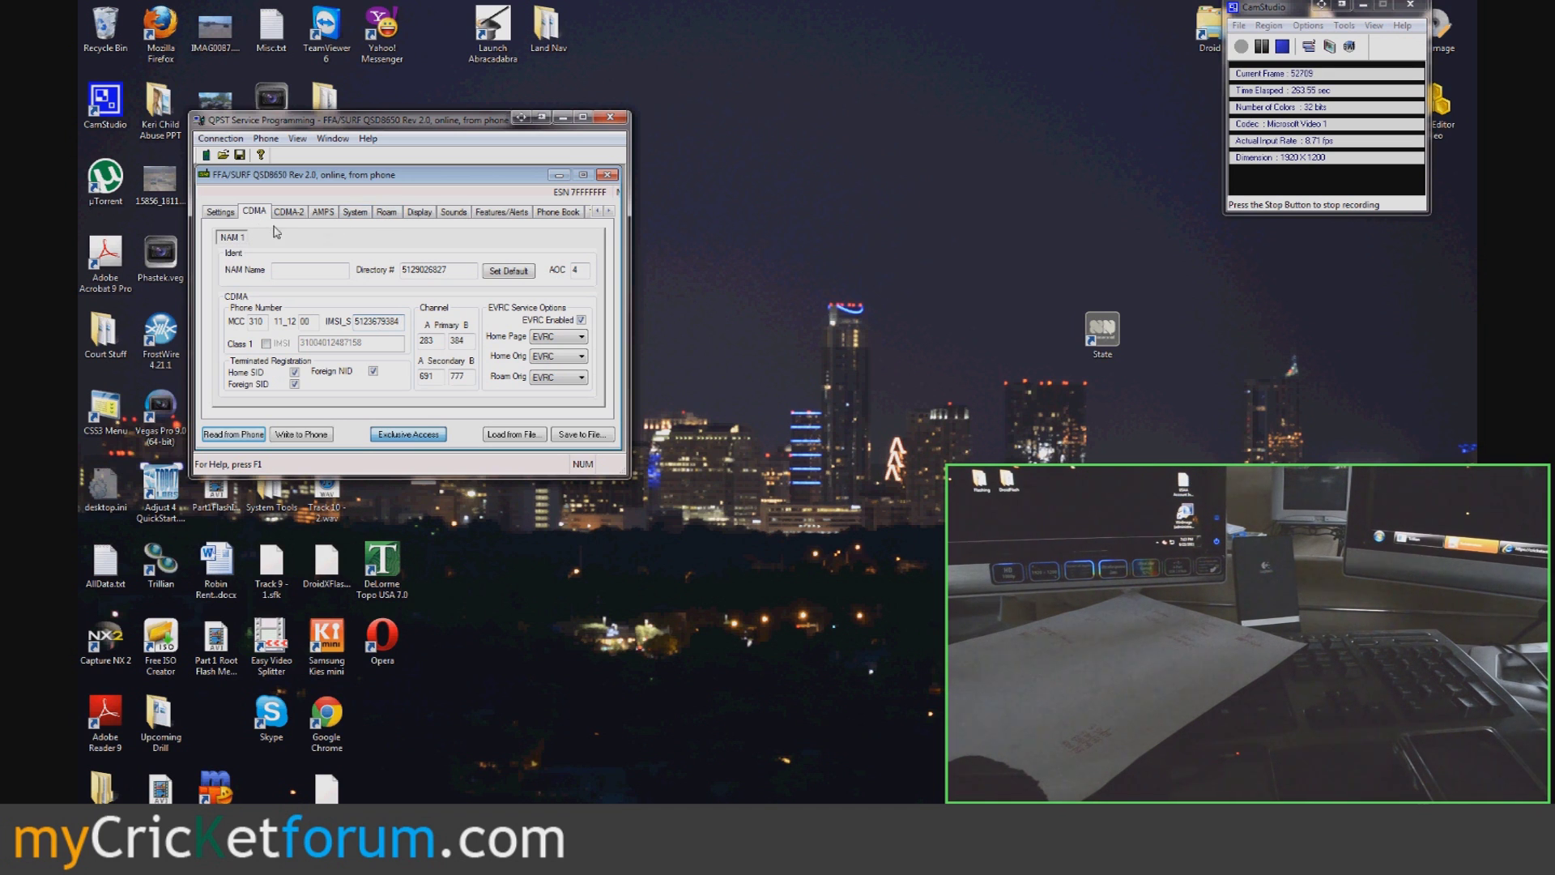
- Load the Cricket PRL file as the roaming list on the Roam tab
left_click(386, 212)
left_click(279, 364)
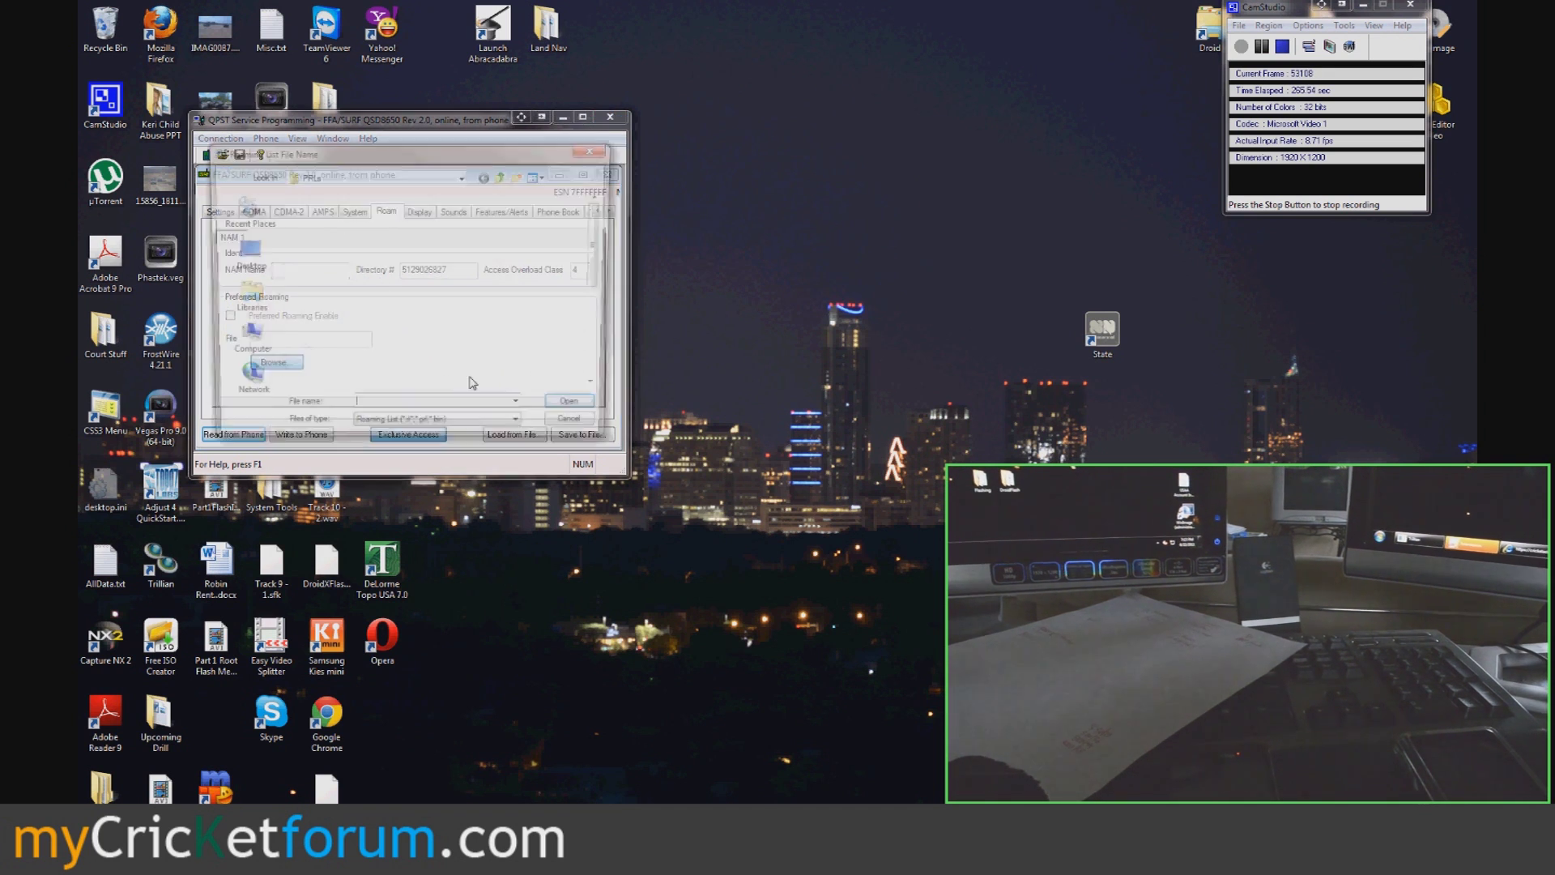
scroll(604, 267, "down", 3)
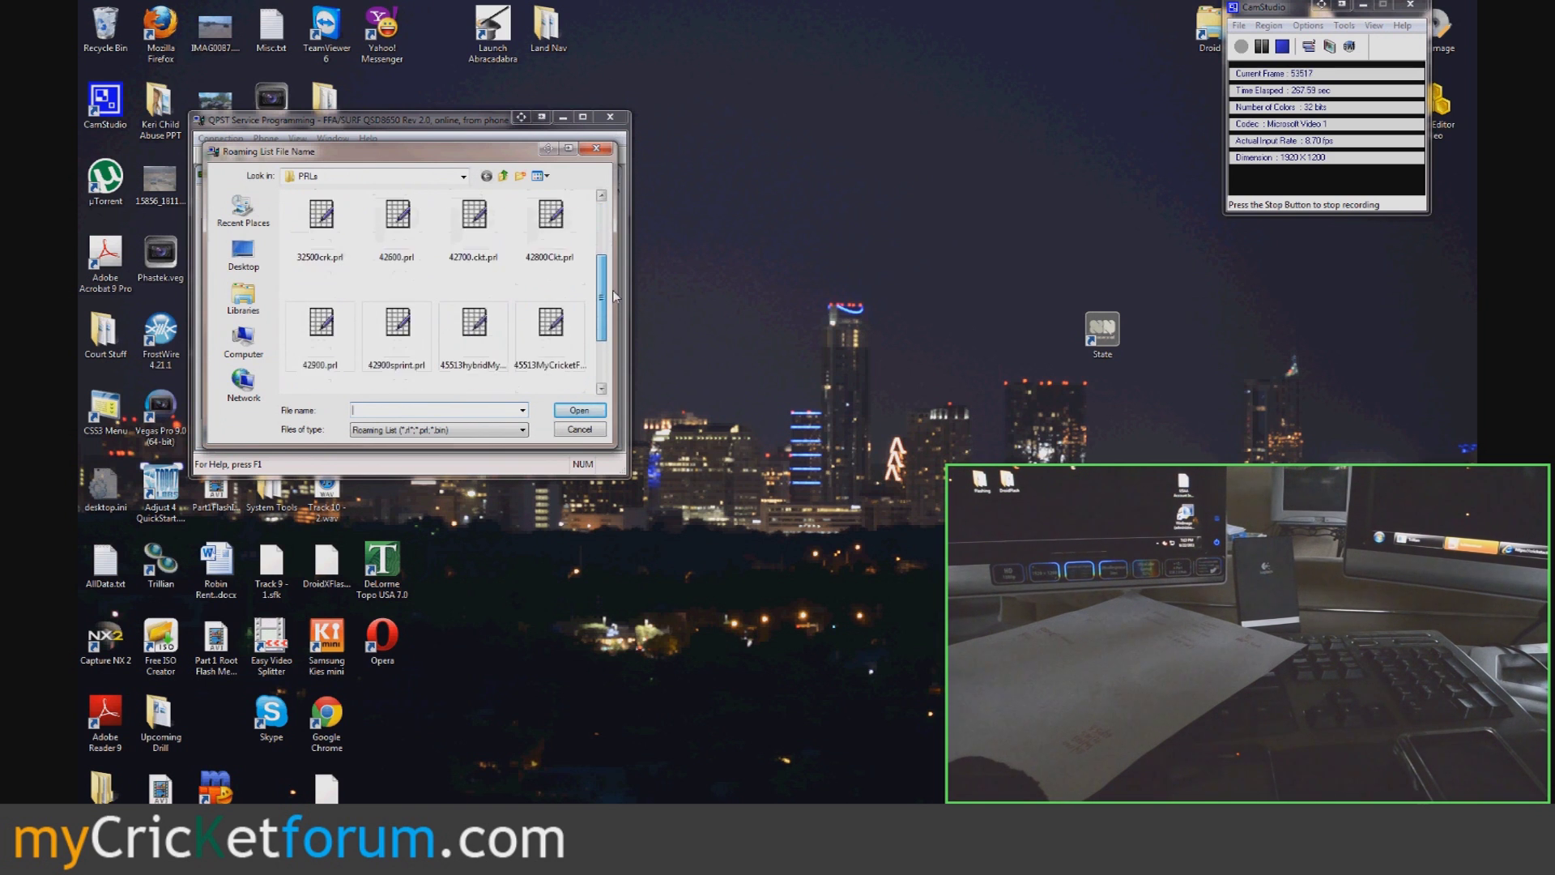
left_click(552, 296)
double_click(552, 297)
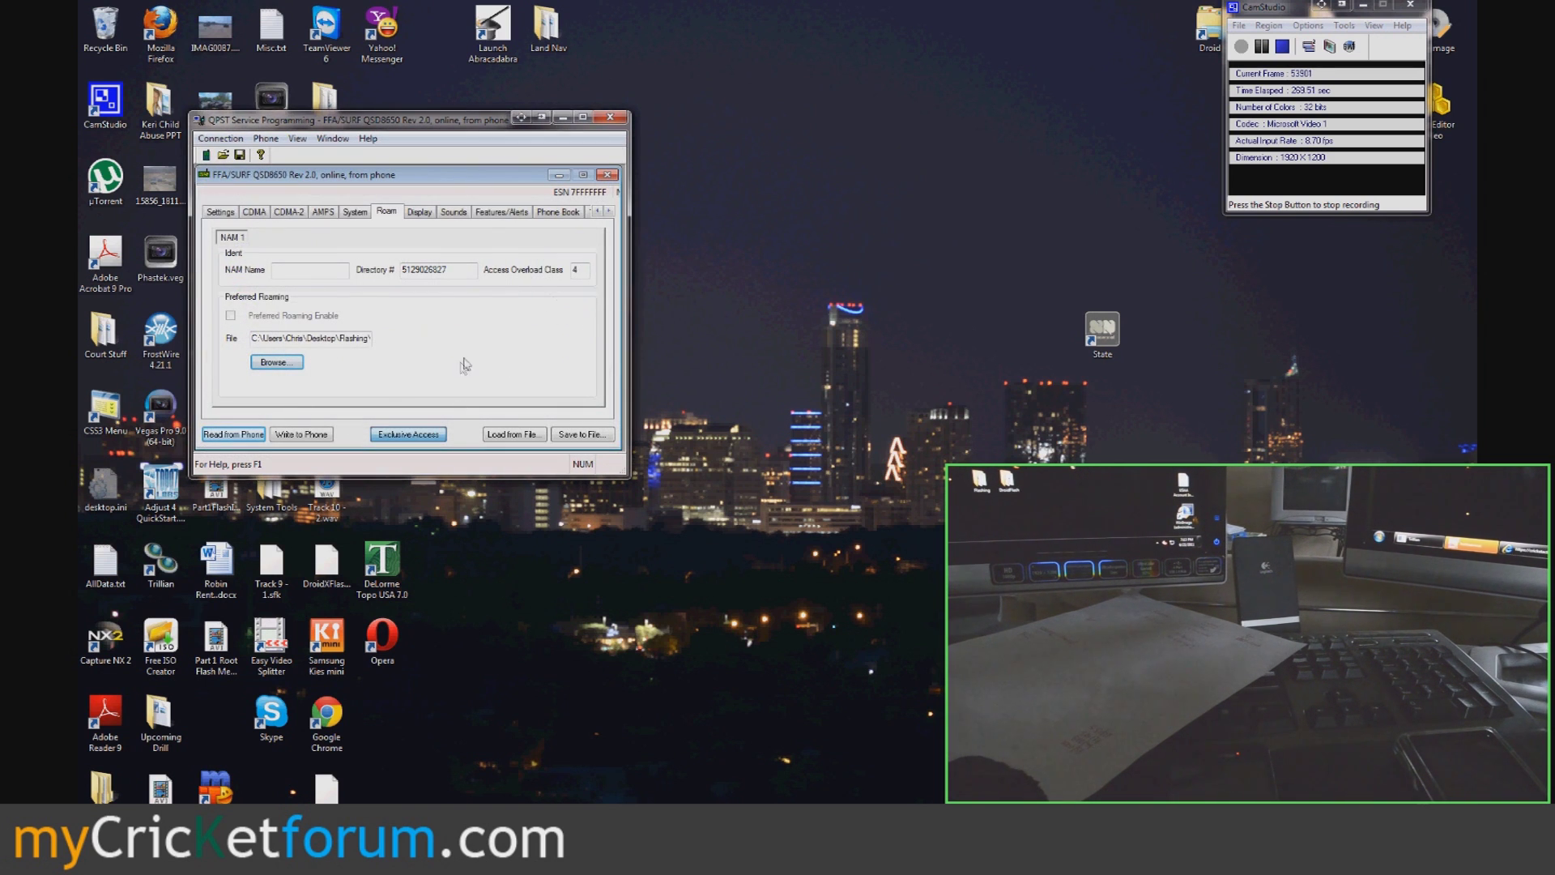
- Go to the M.IP settings page under Data
left_click(608, 212)
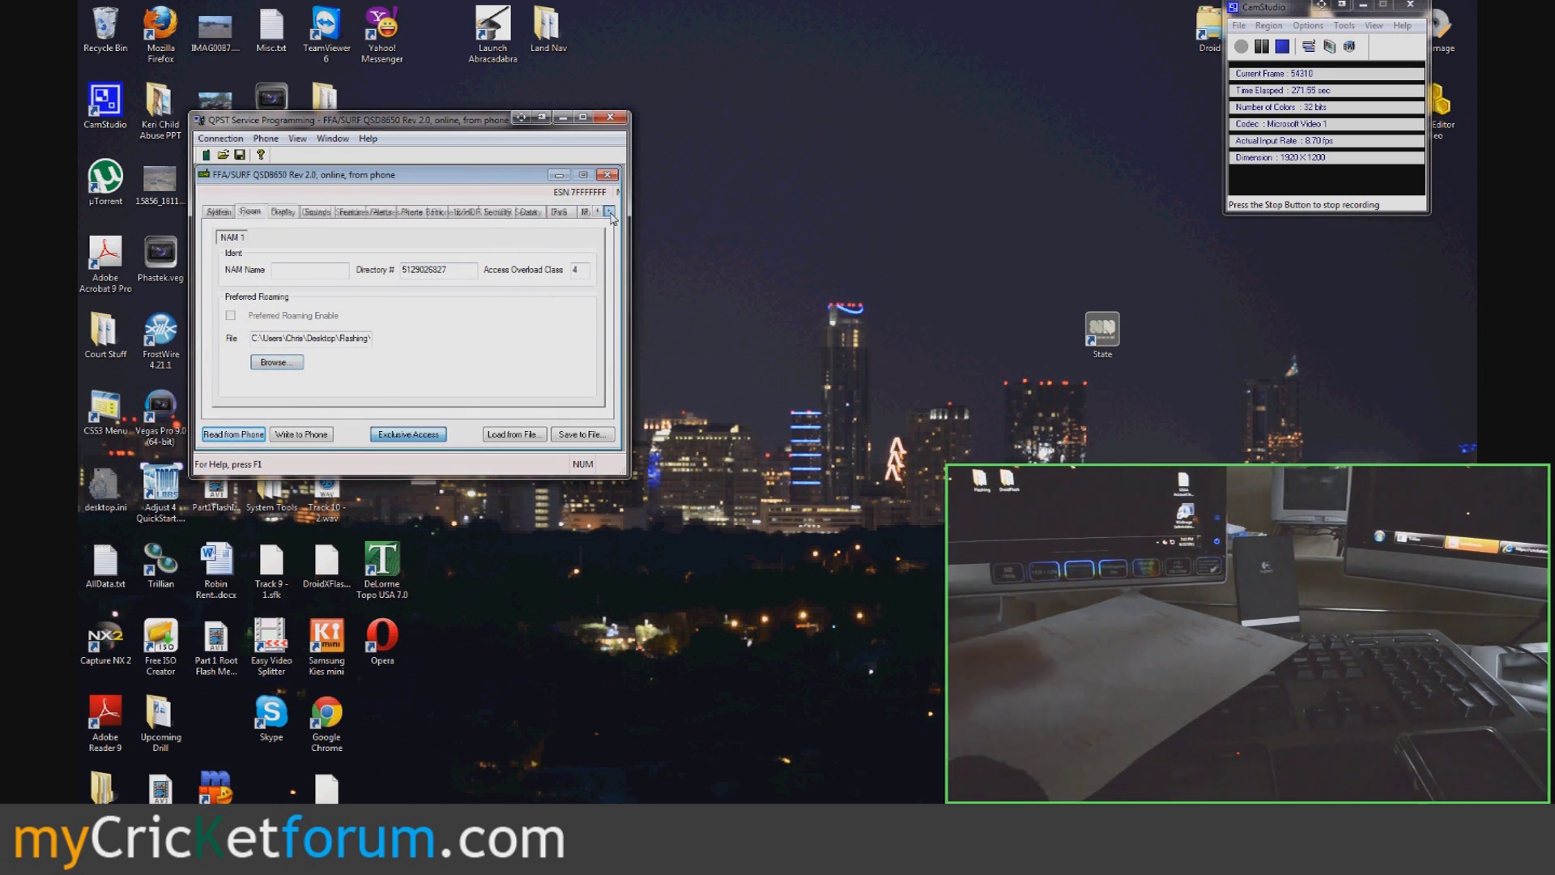
left_click(465, 212)
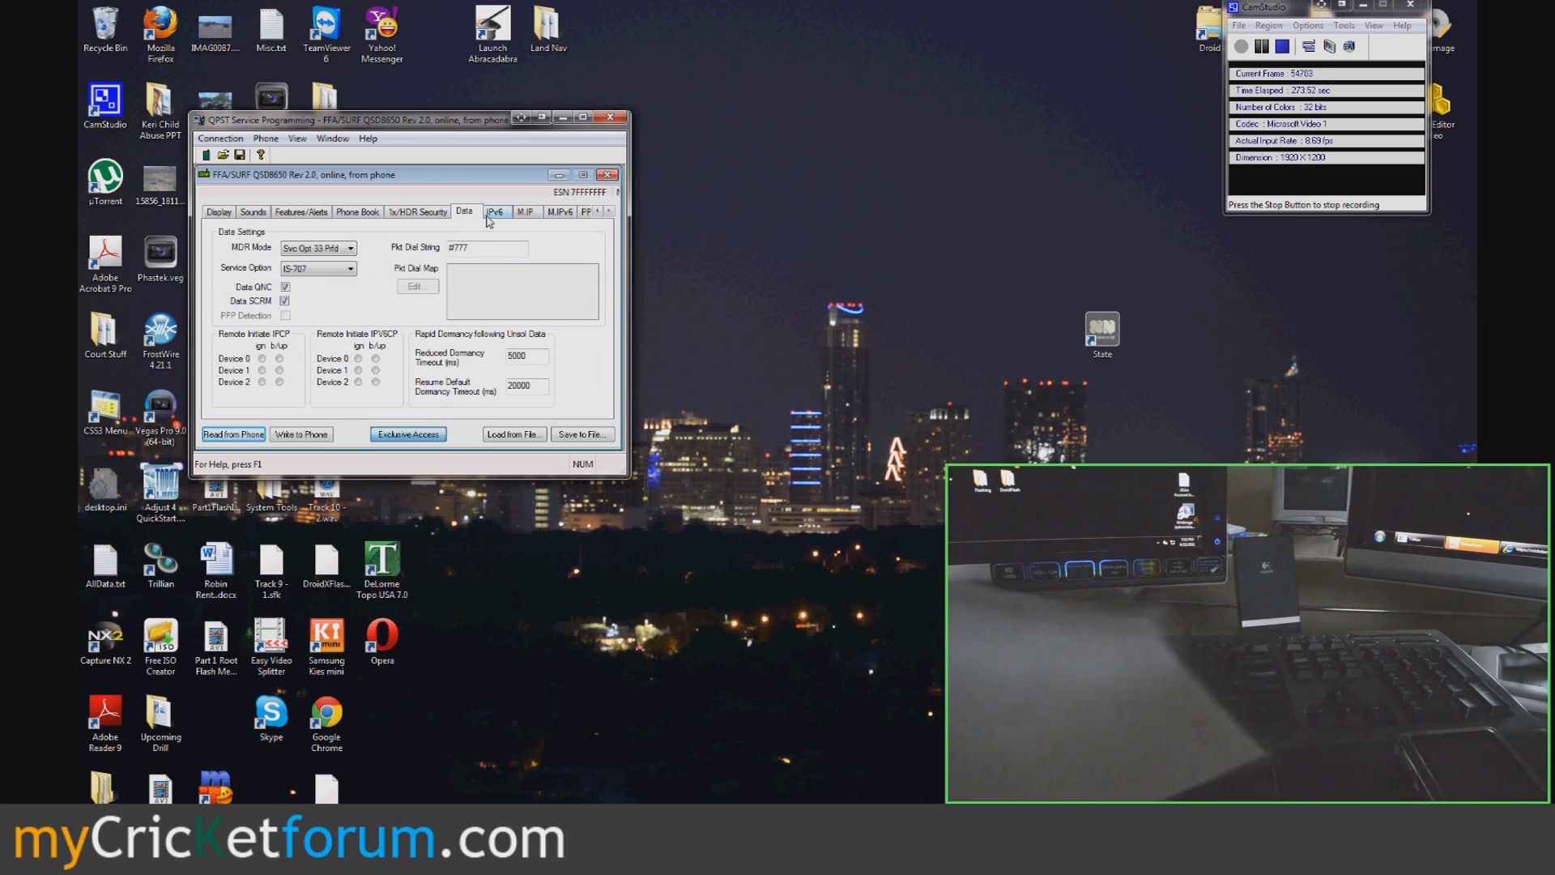
left_click(528, 214)
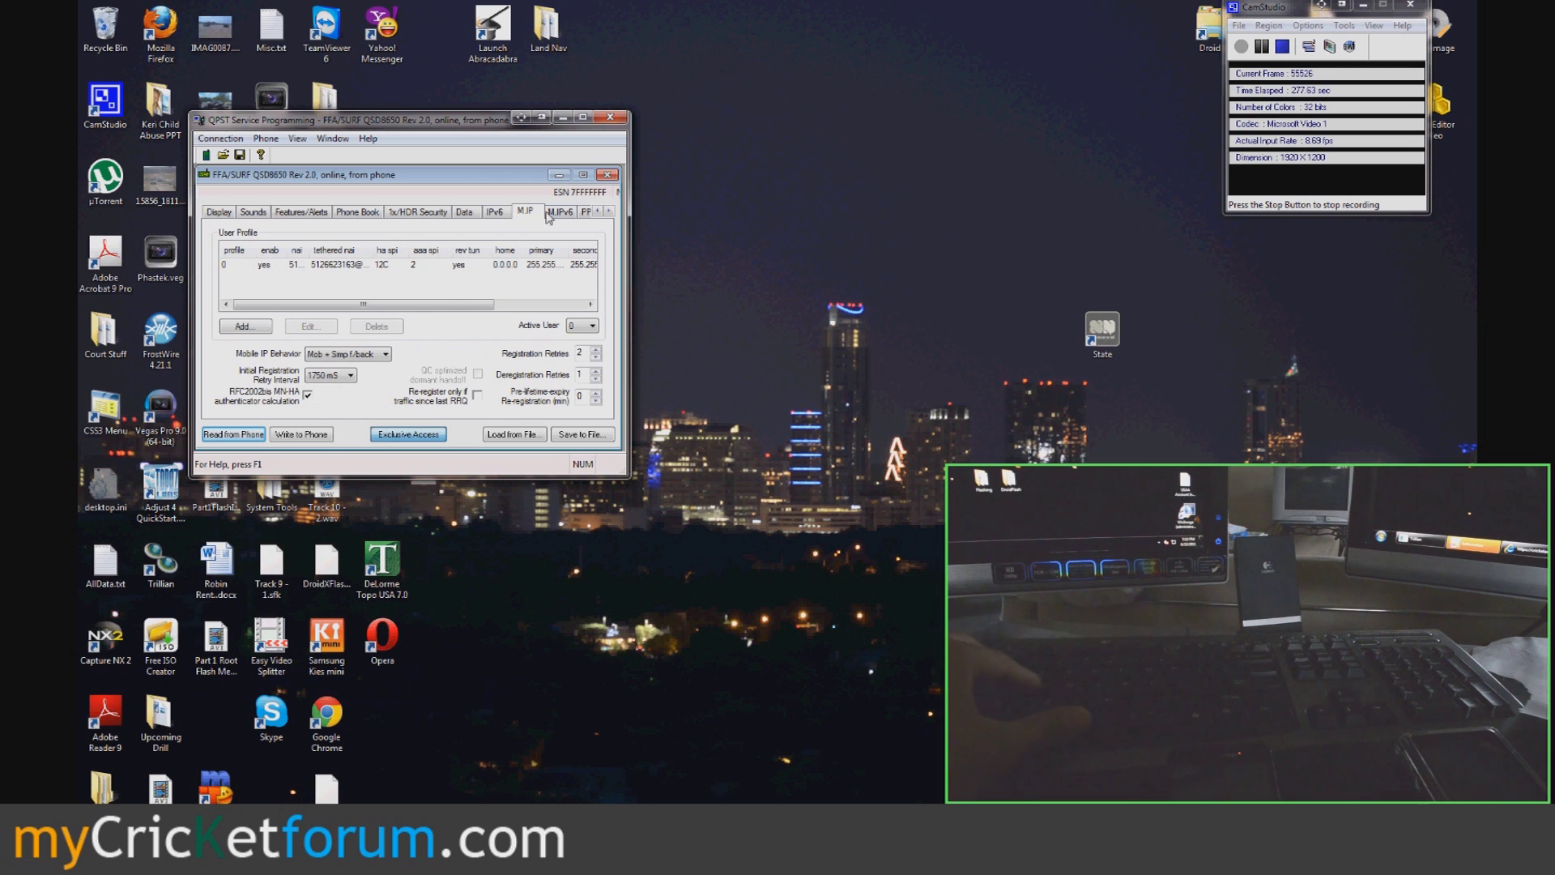
double_click(351, 267)
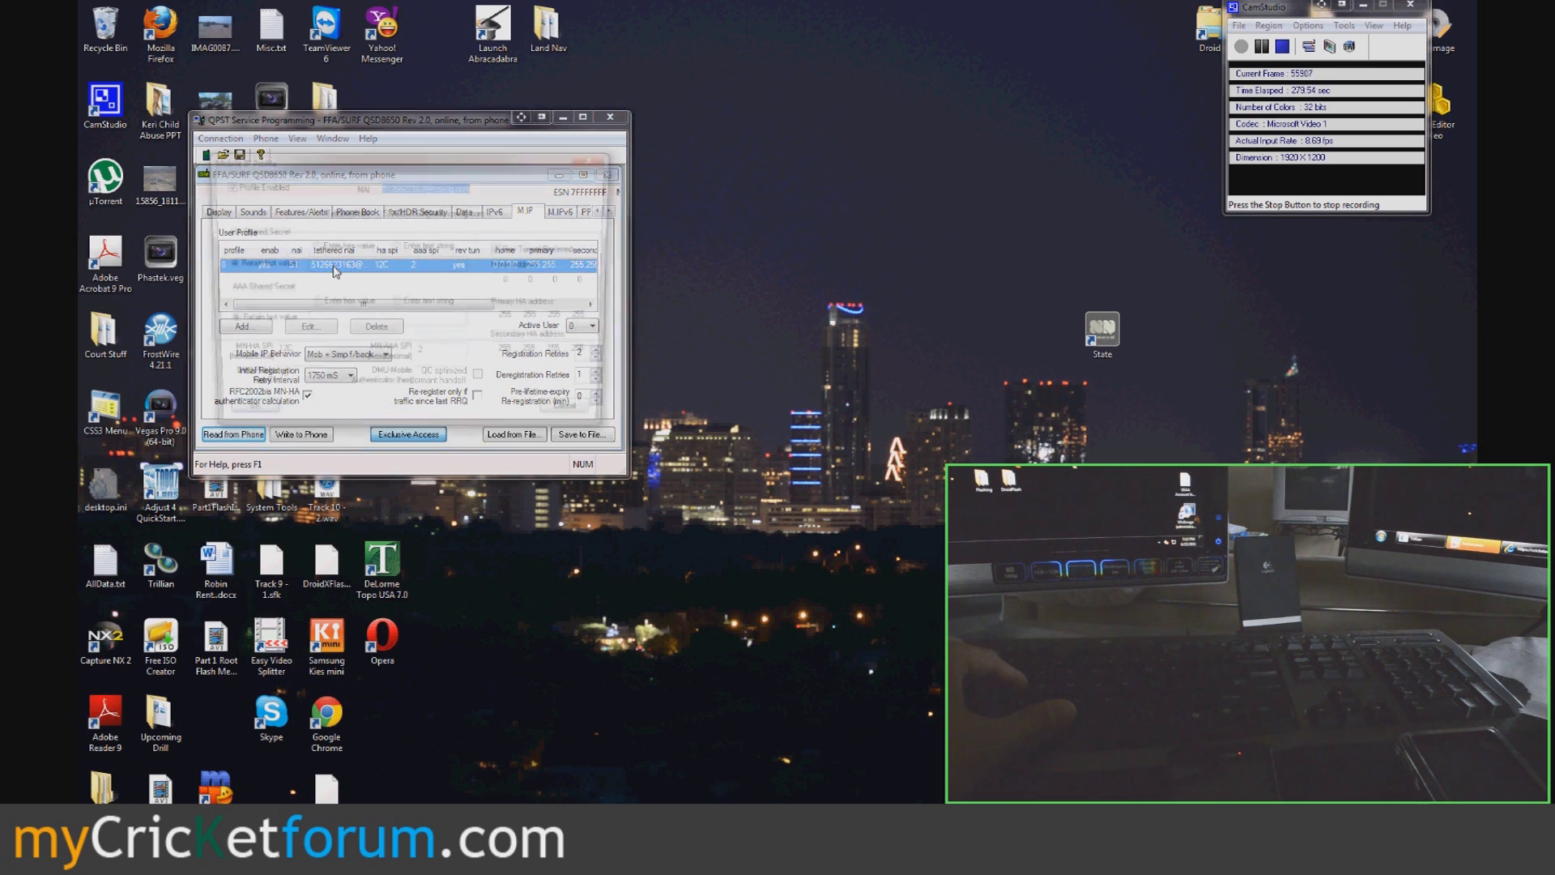
left_click(425, 187)
double_click(452, 189)
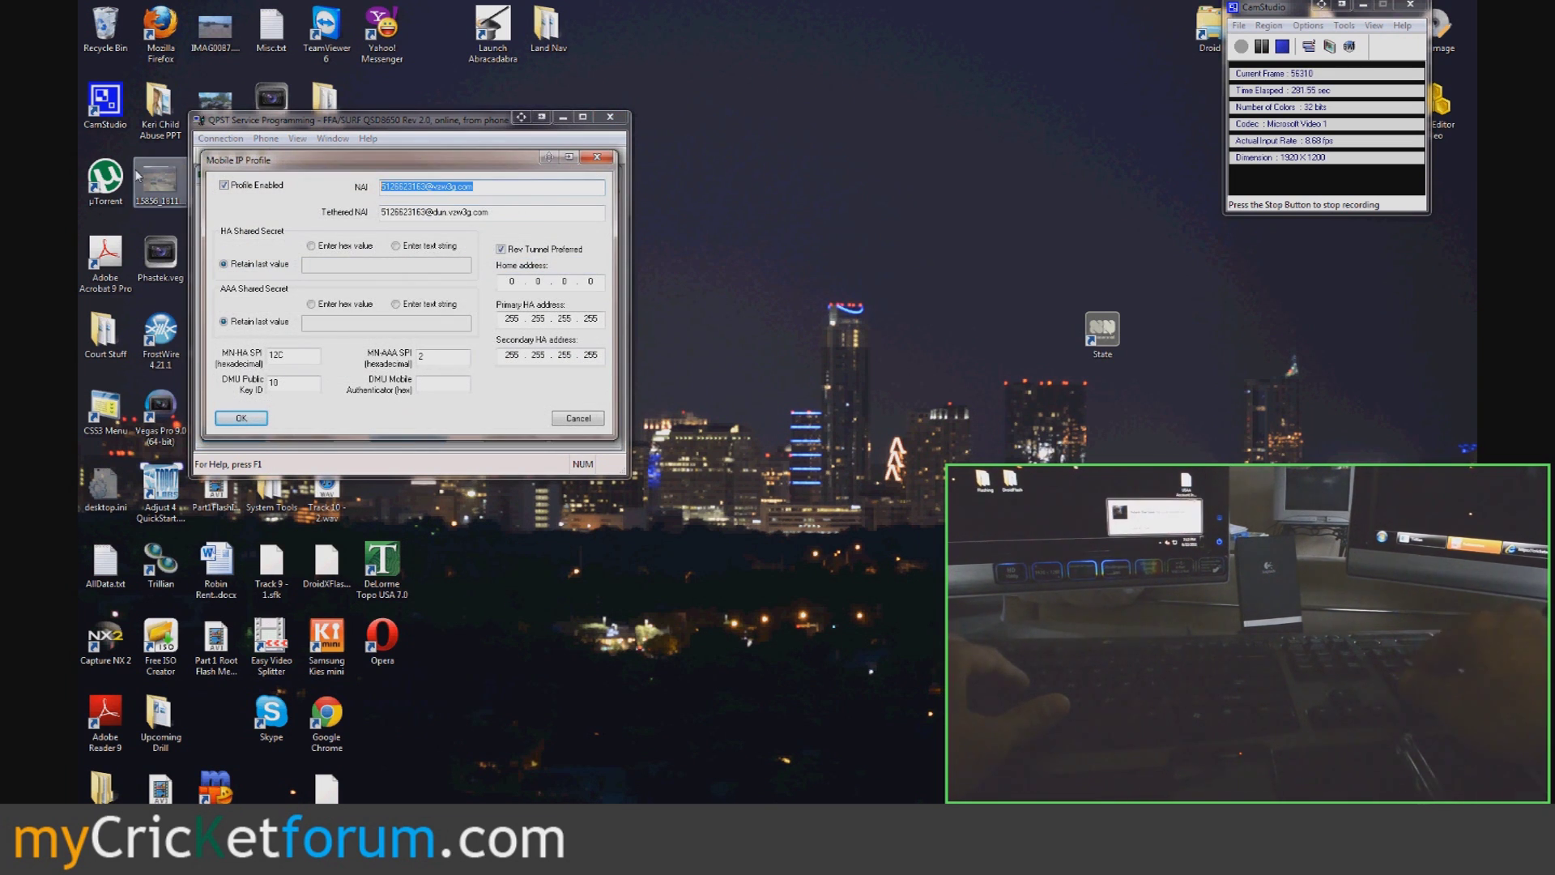
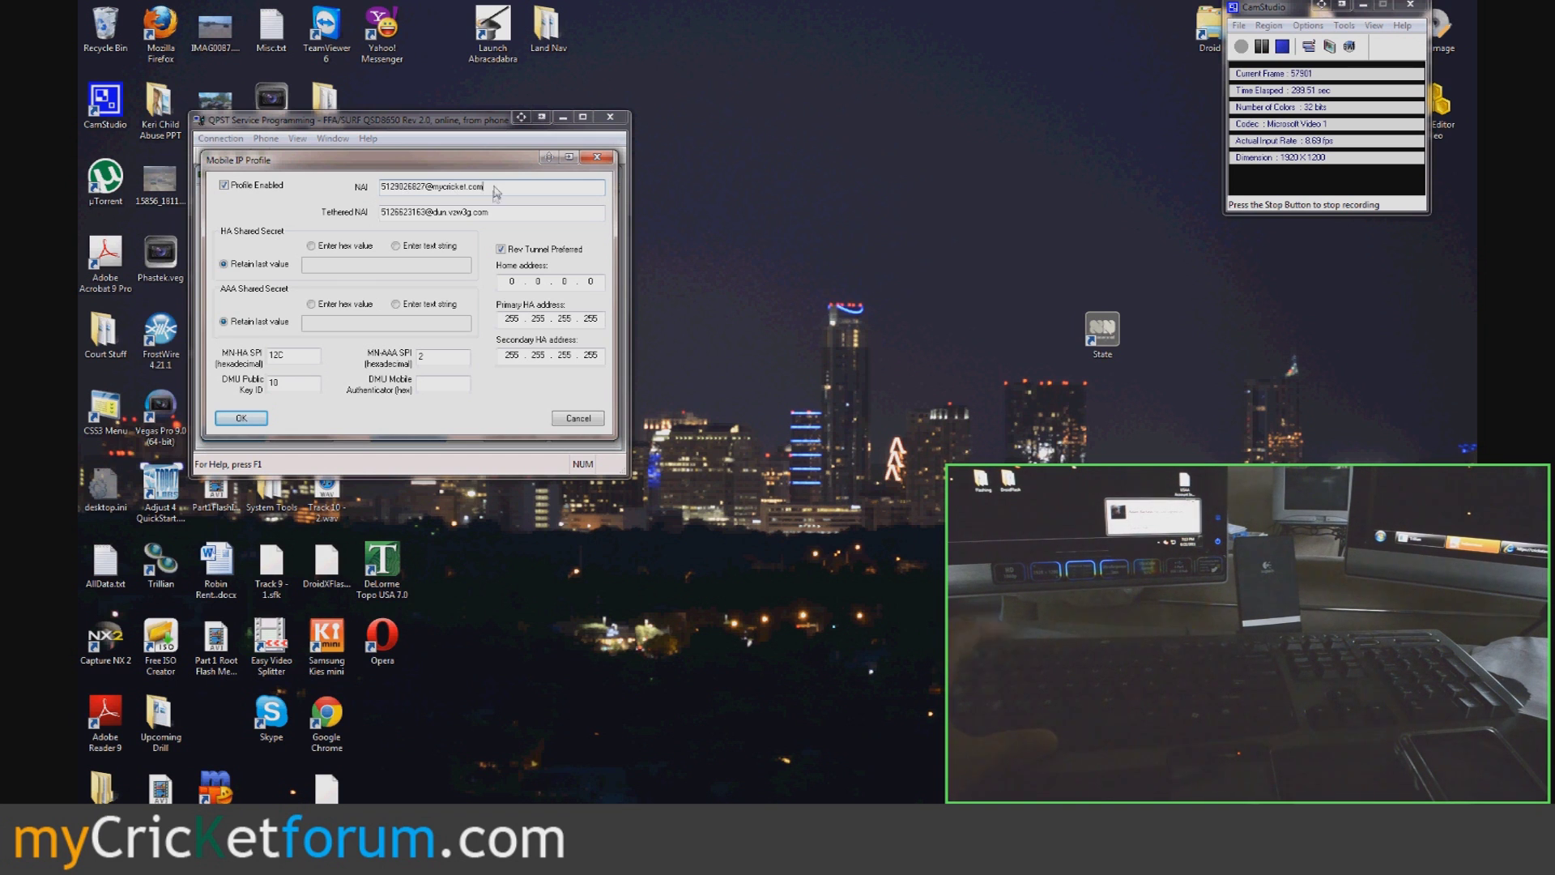
key("shift+Home")
key("ctrl+c")
key("Tab")
key("ctrl+v")
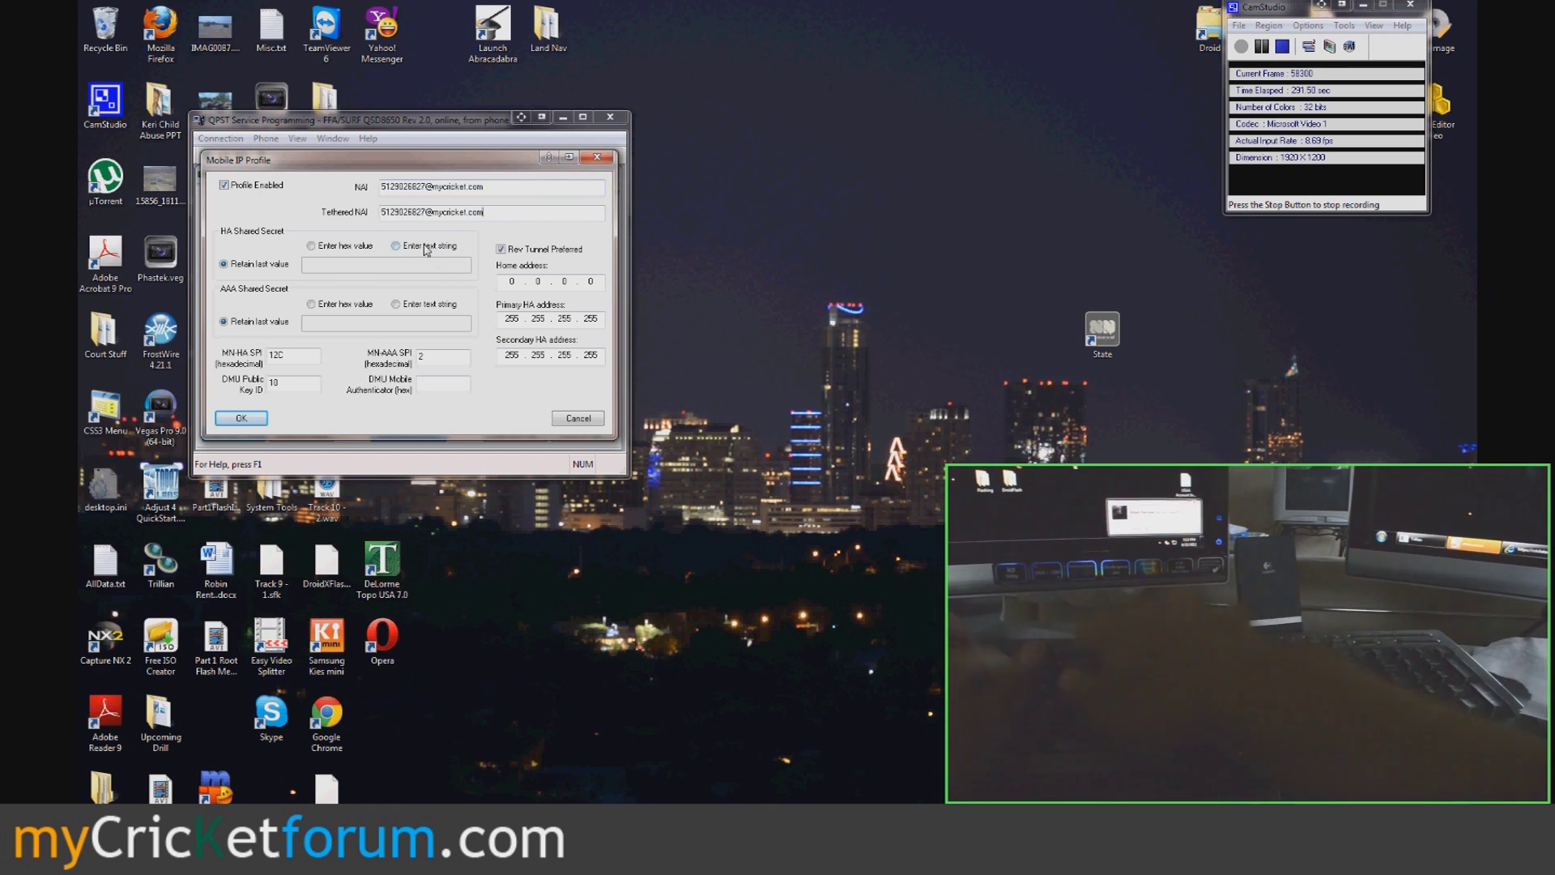
- Use text-string HA and AAA shared secrets, set Primary and Secondary HA to 0.0.0.0, and save
left_click(395, 245)
left_click(423, 265)
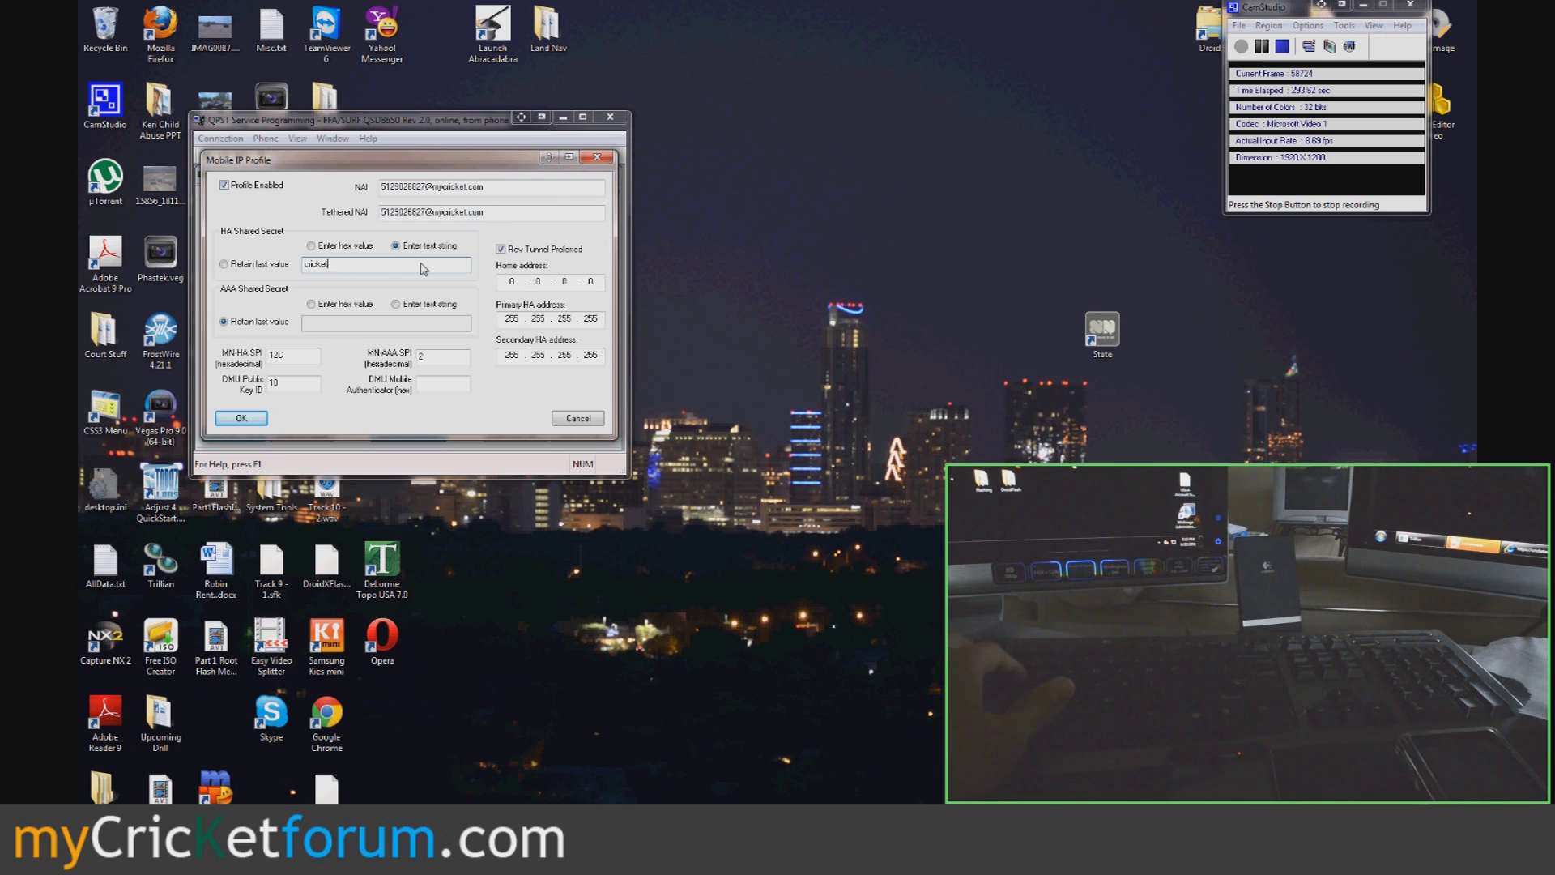
left_click(395, 304)
left_click(413, 324)
type("cri")
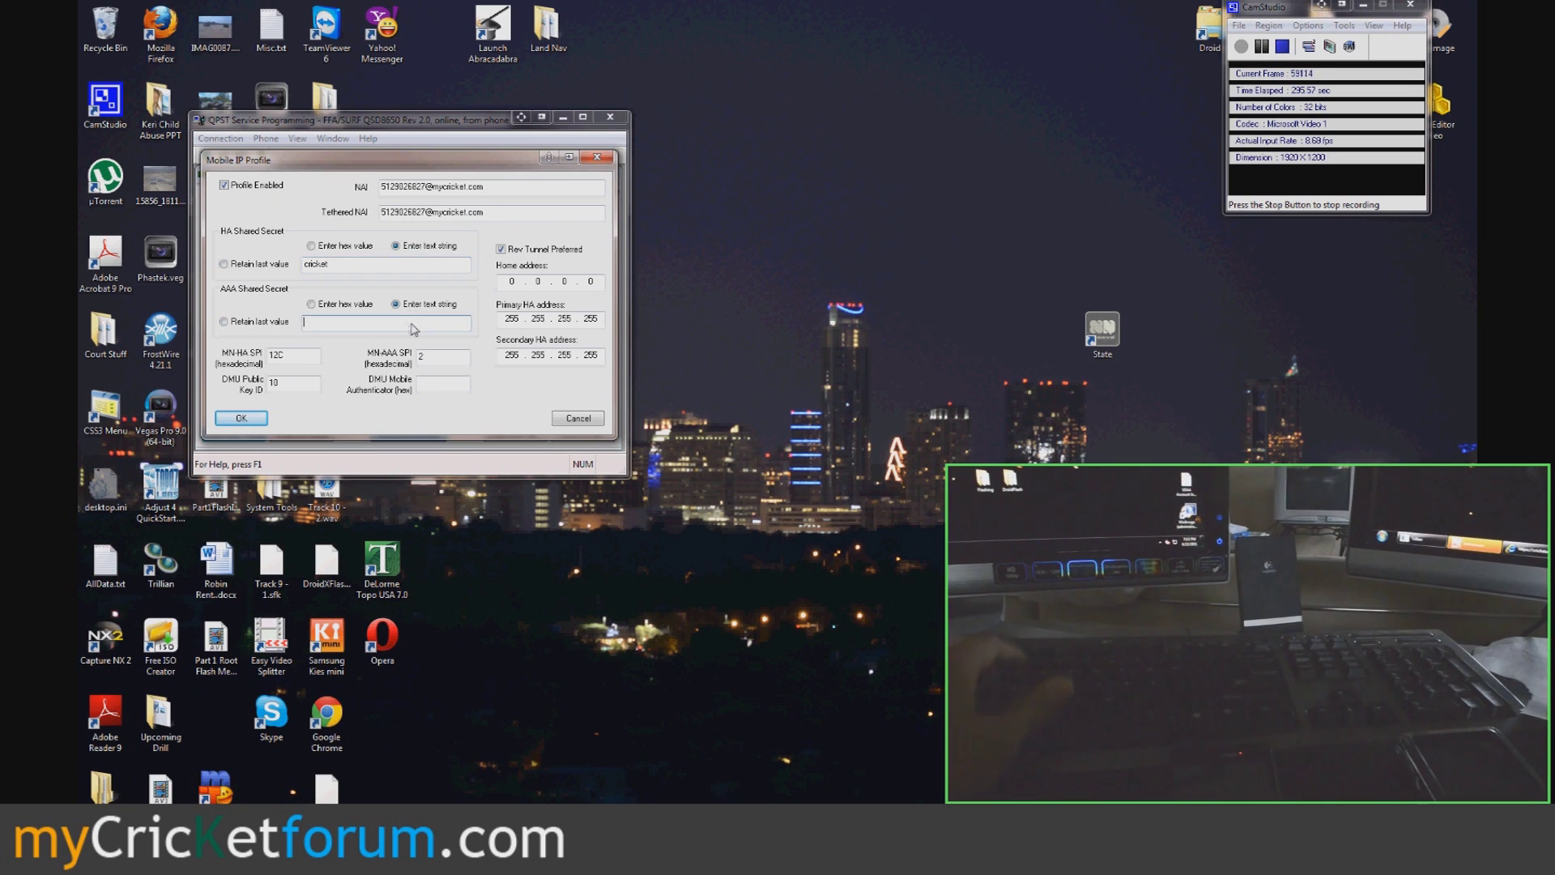
type("cket")
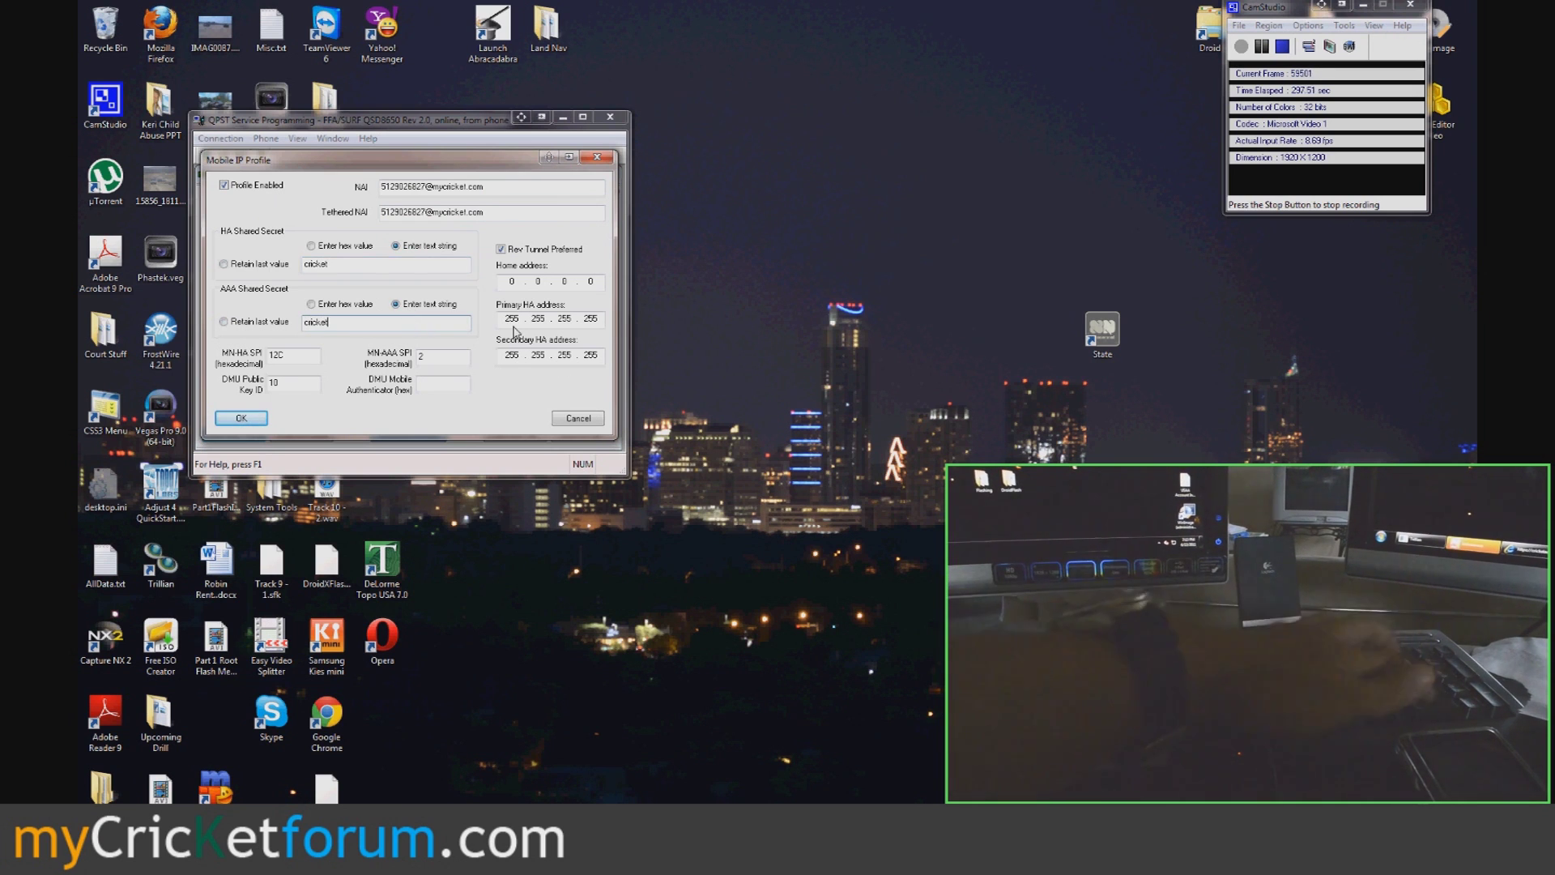
key("Tab")
type("0.0.0")
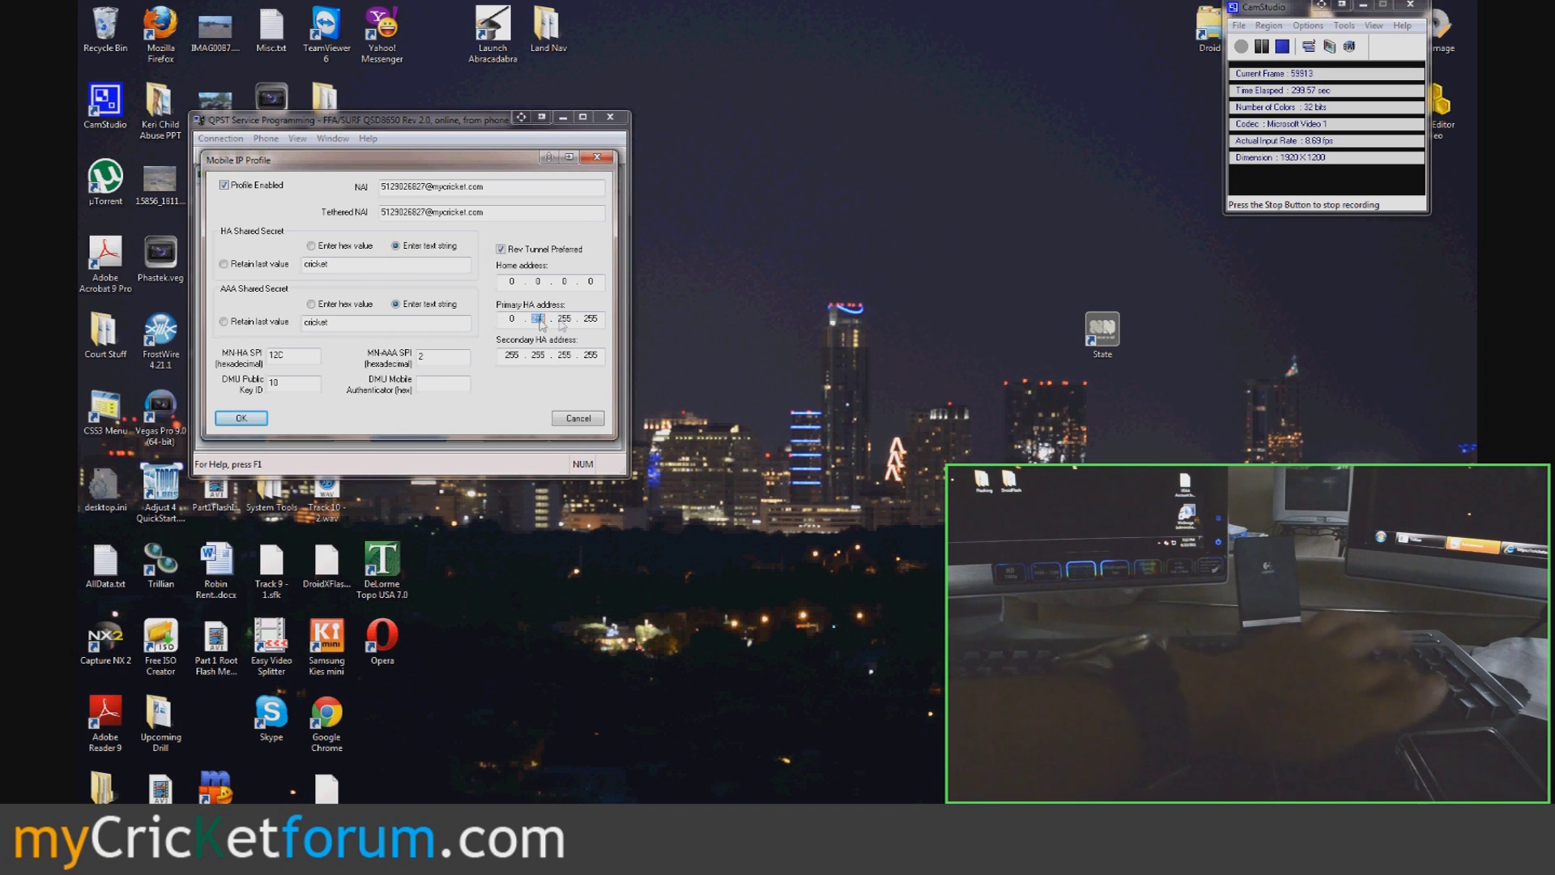
type("0")
key("Tab")
type("0.")
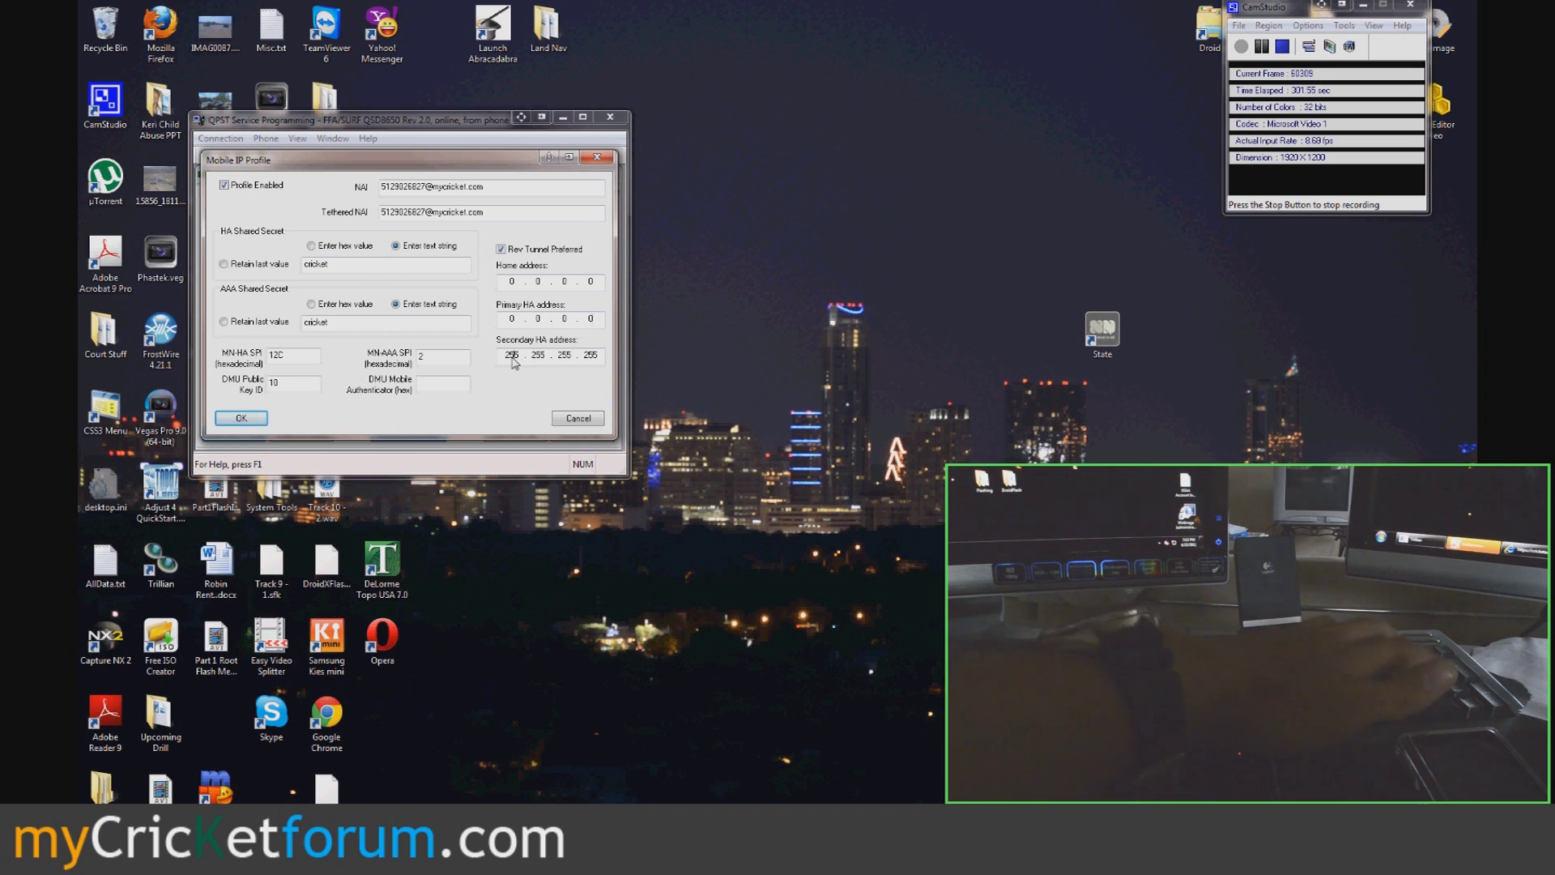
type("0.0.0")
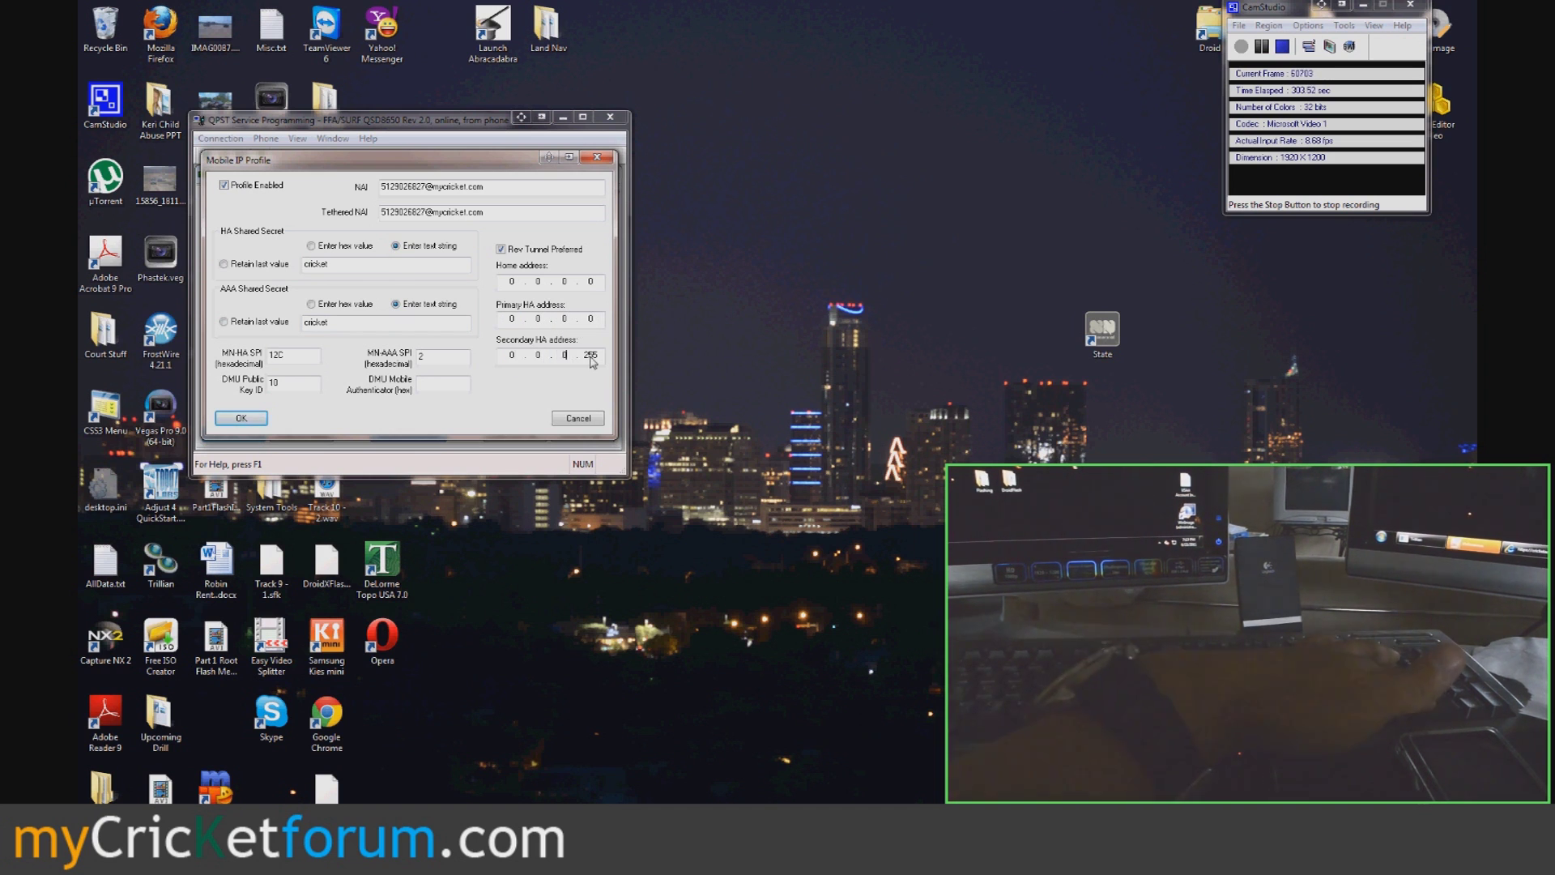
left_click(241, 418)
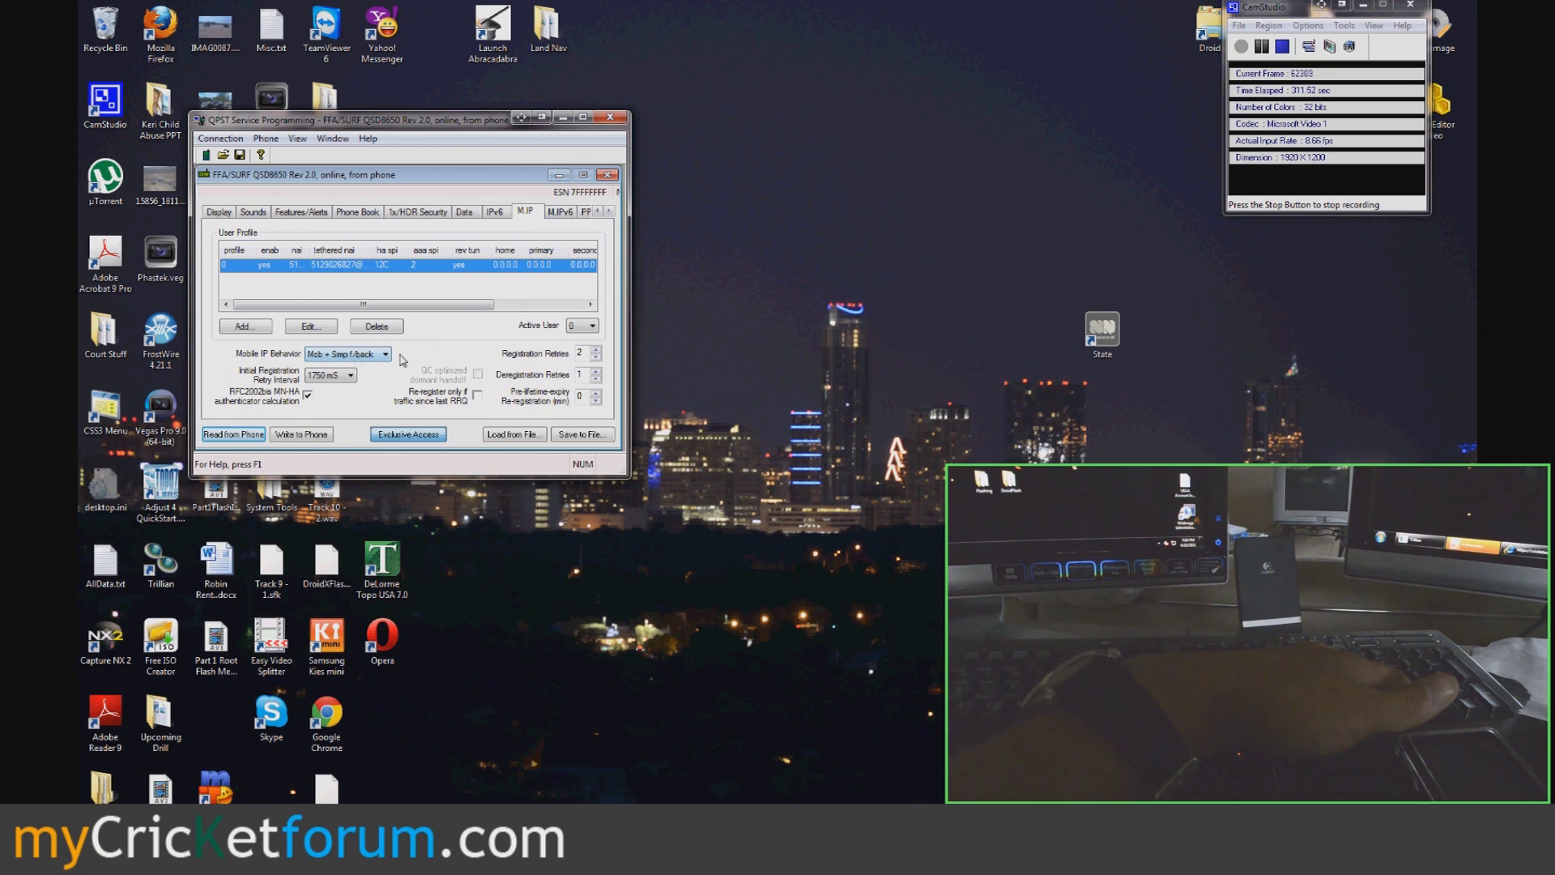
- In PPP Config's Um authentication, paste the Cricket NAI into Tethered NAI and enter the password
left_click(340, 356)
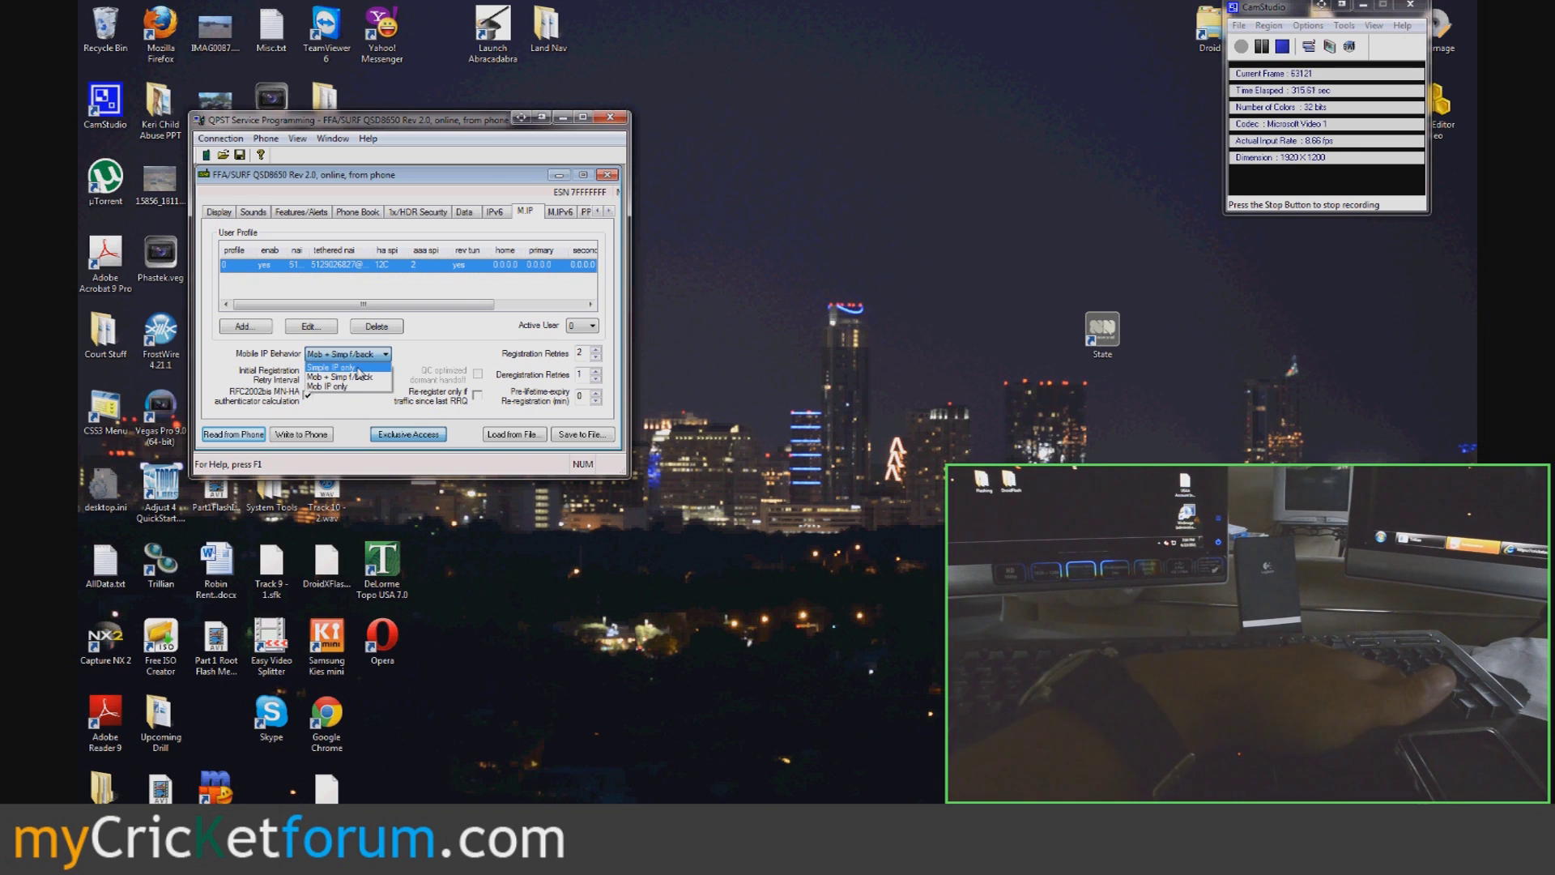
left_click(558, 212)
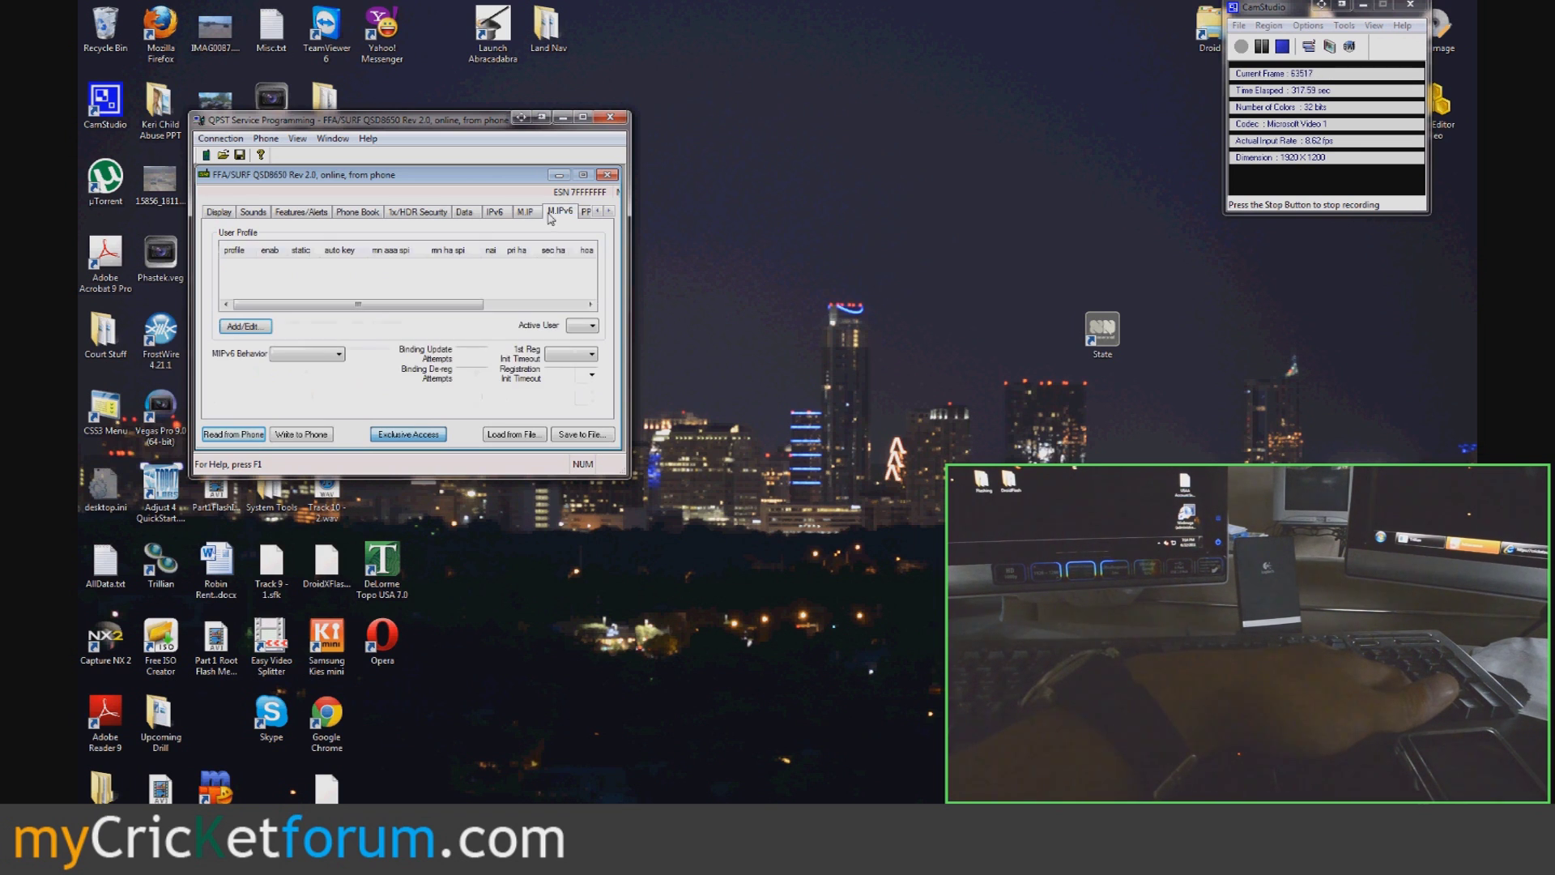
left_click(584, 213)
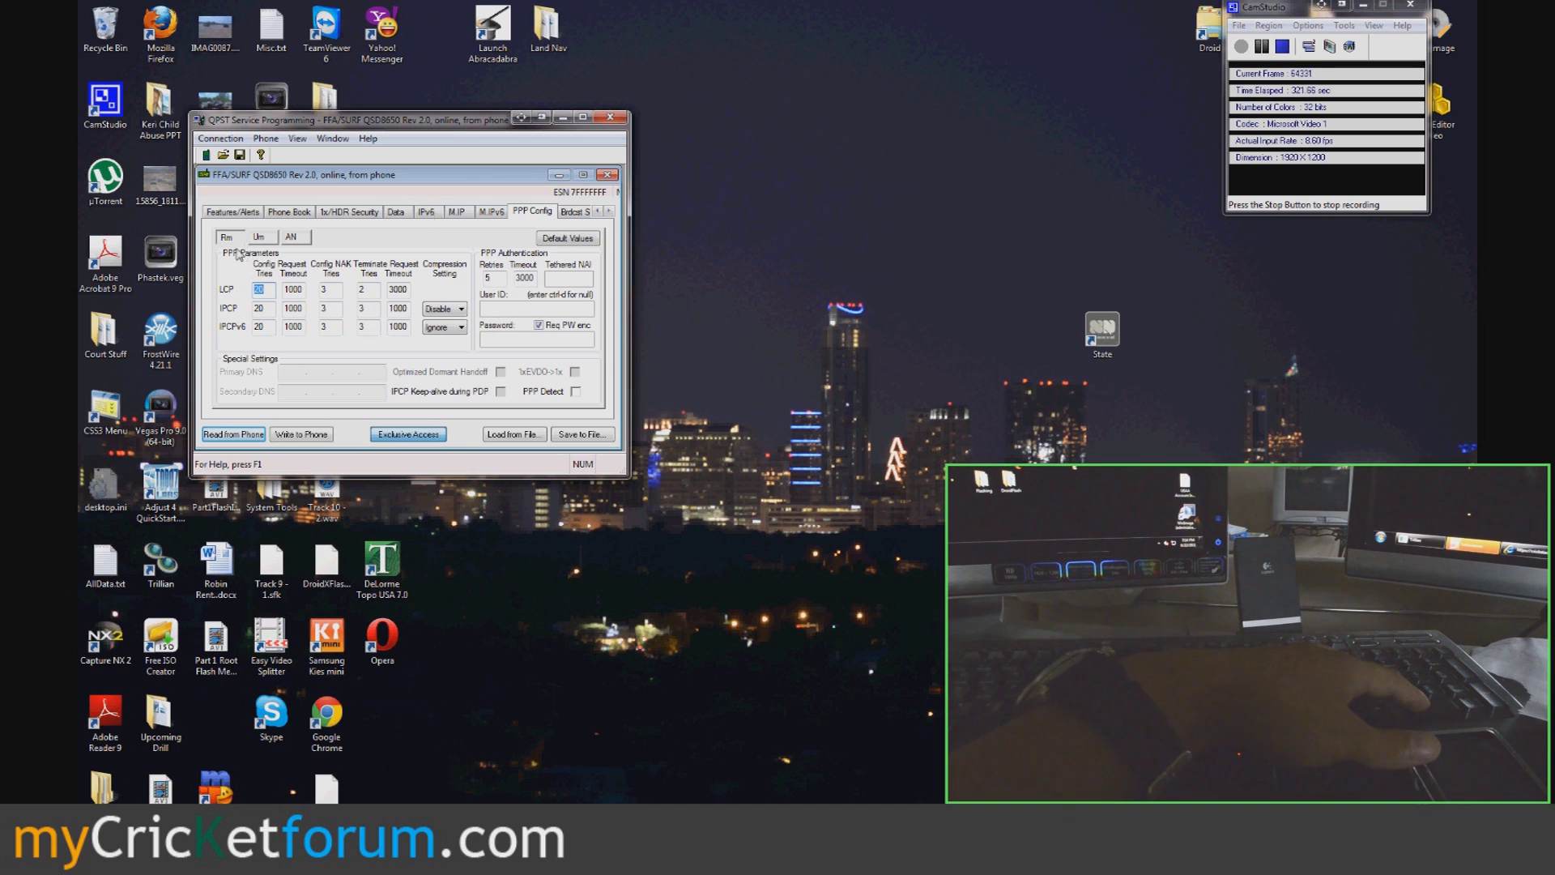
left_click(259, 237)
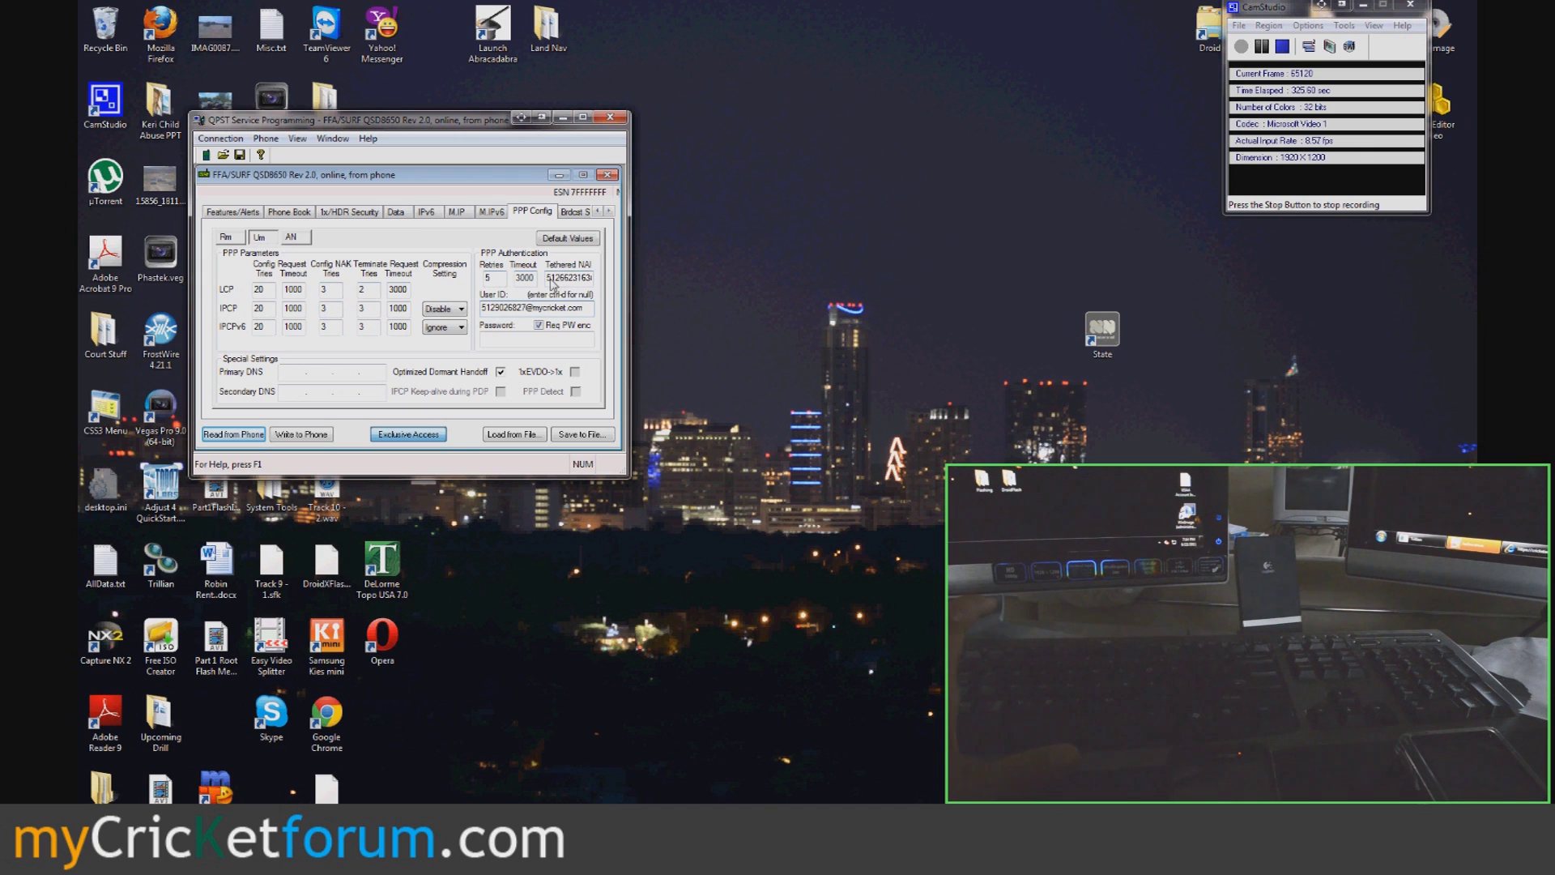
double_click(551, 280)
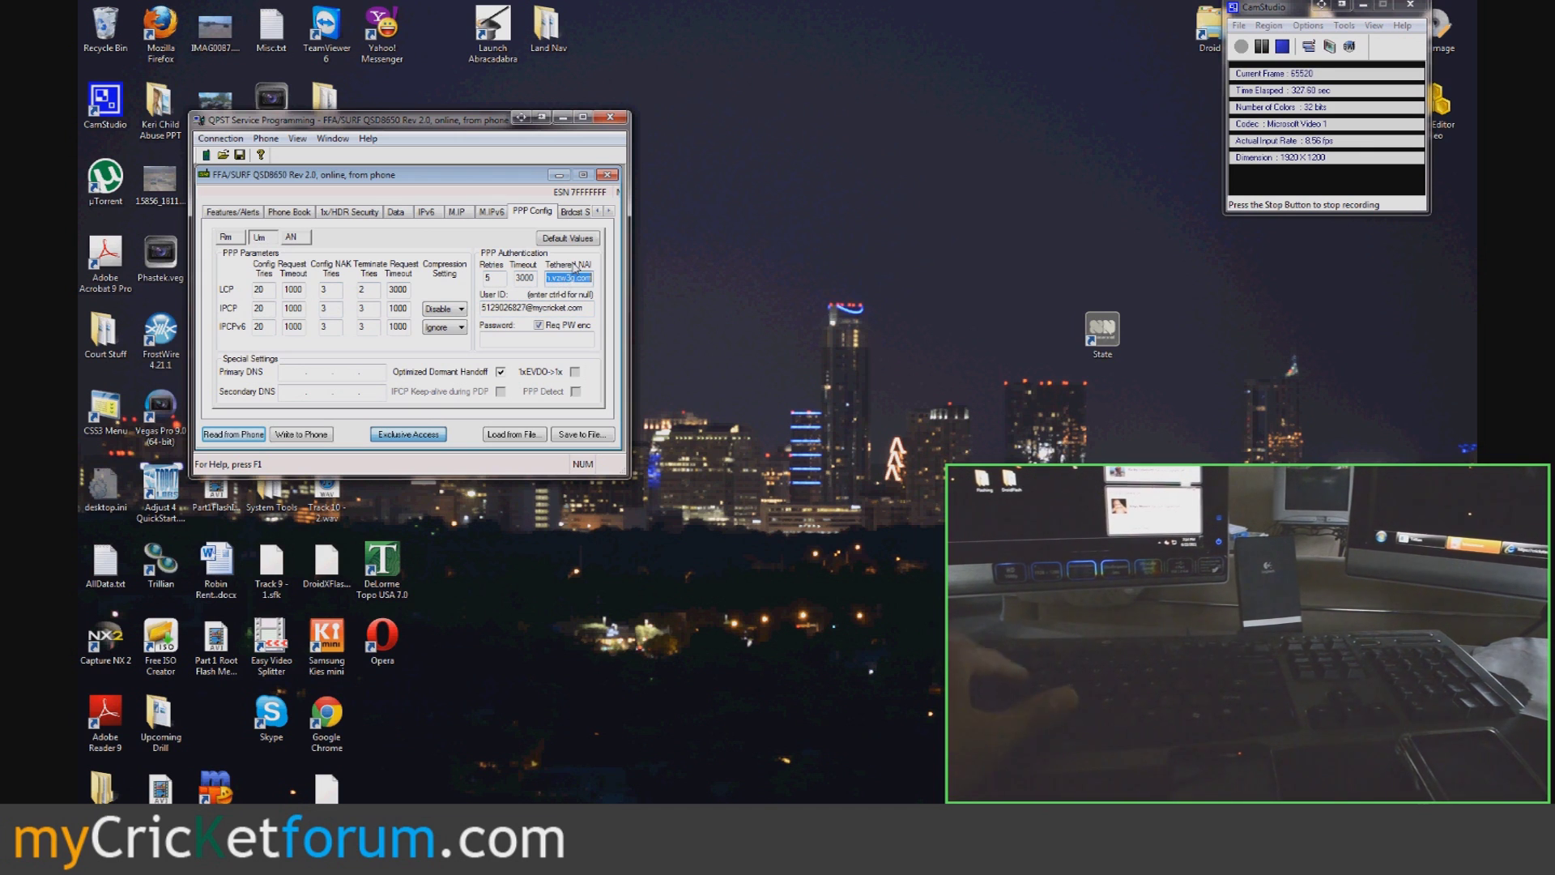
key("ctrl+v")
left_click(542, 341)
type("cri")
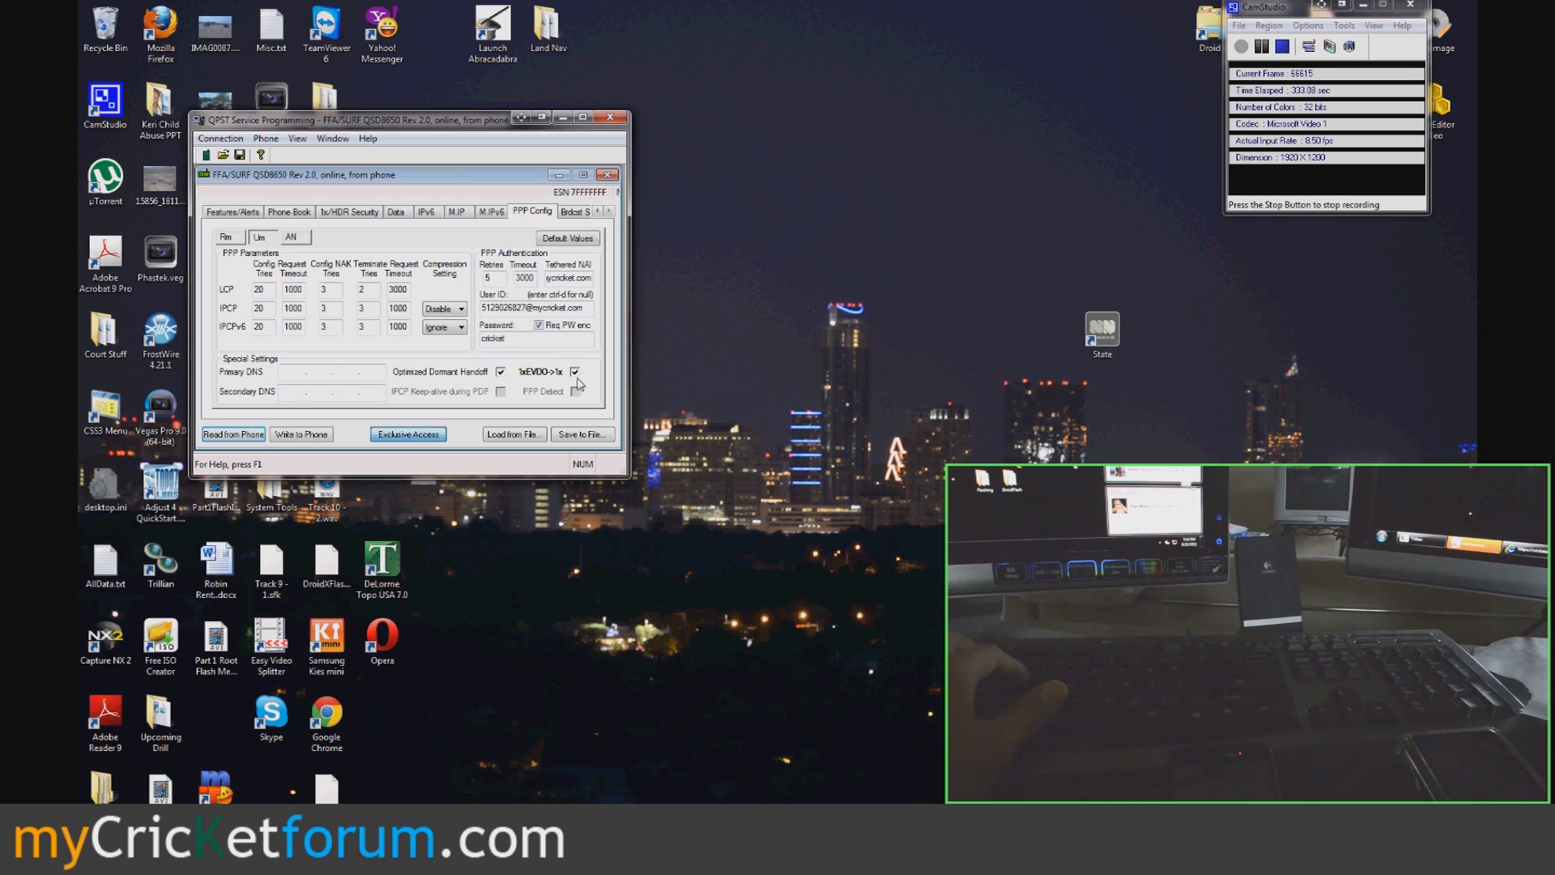
- Enter the AN authentication password and write all settings to the phone
left_click(291, 236)
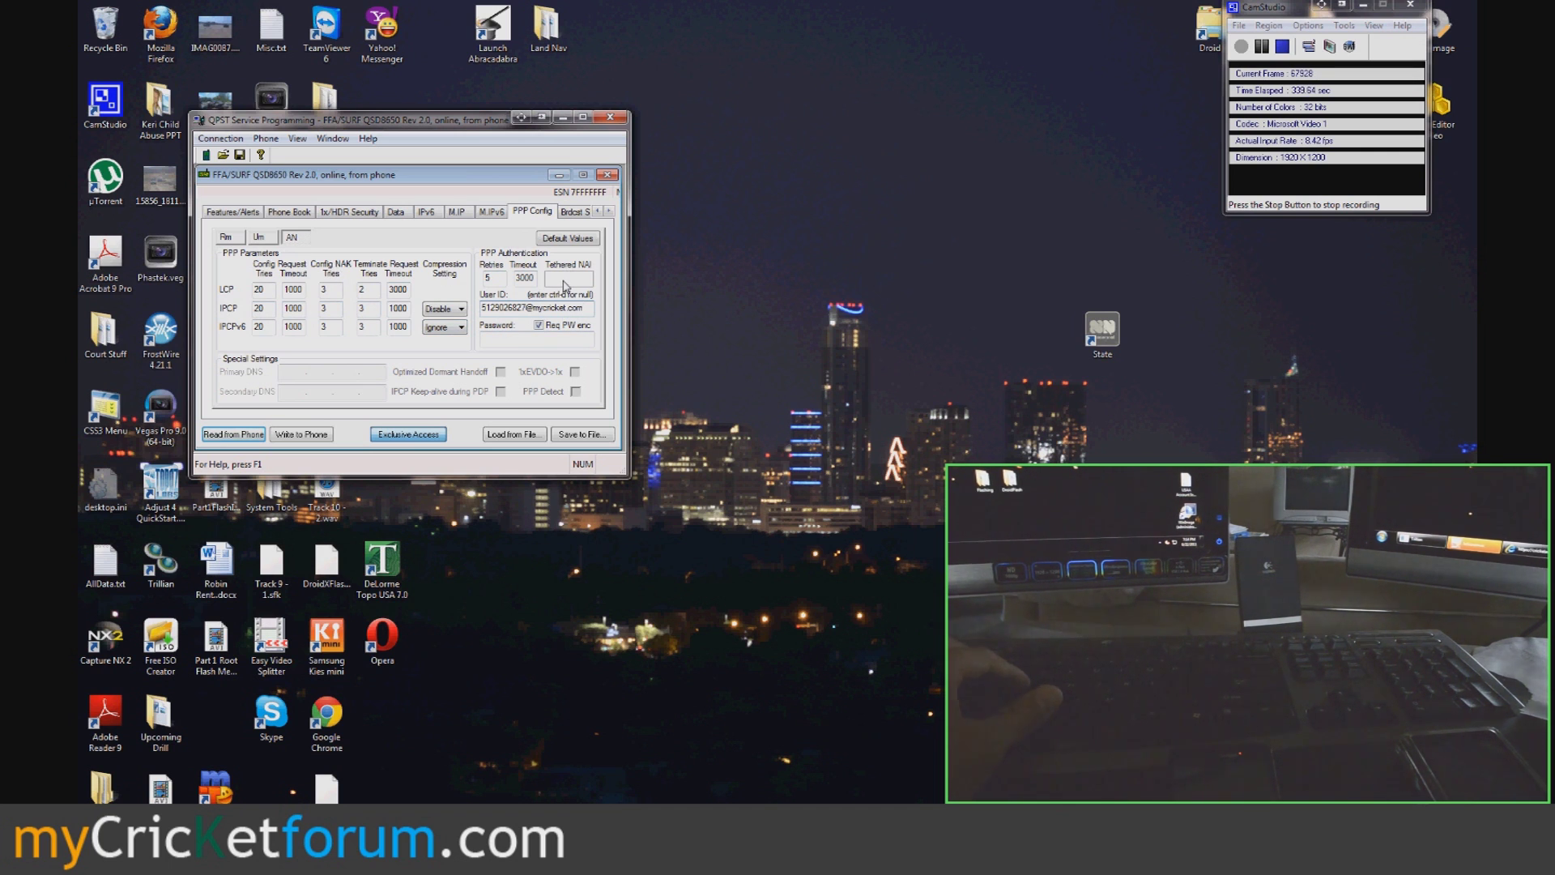
left_click(564, 343)
type("cricket")
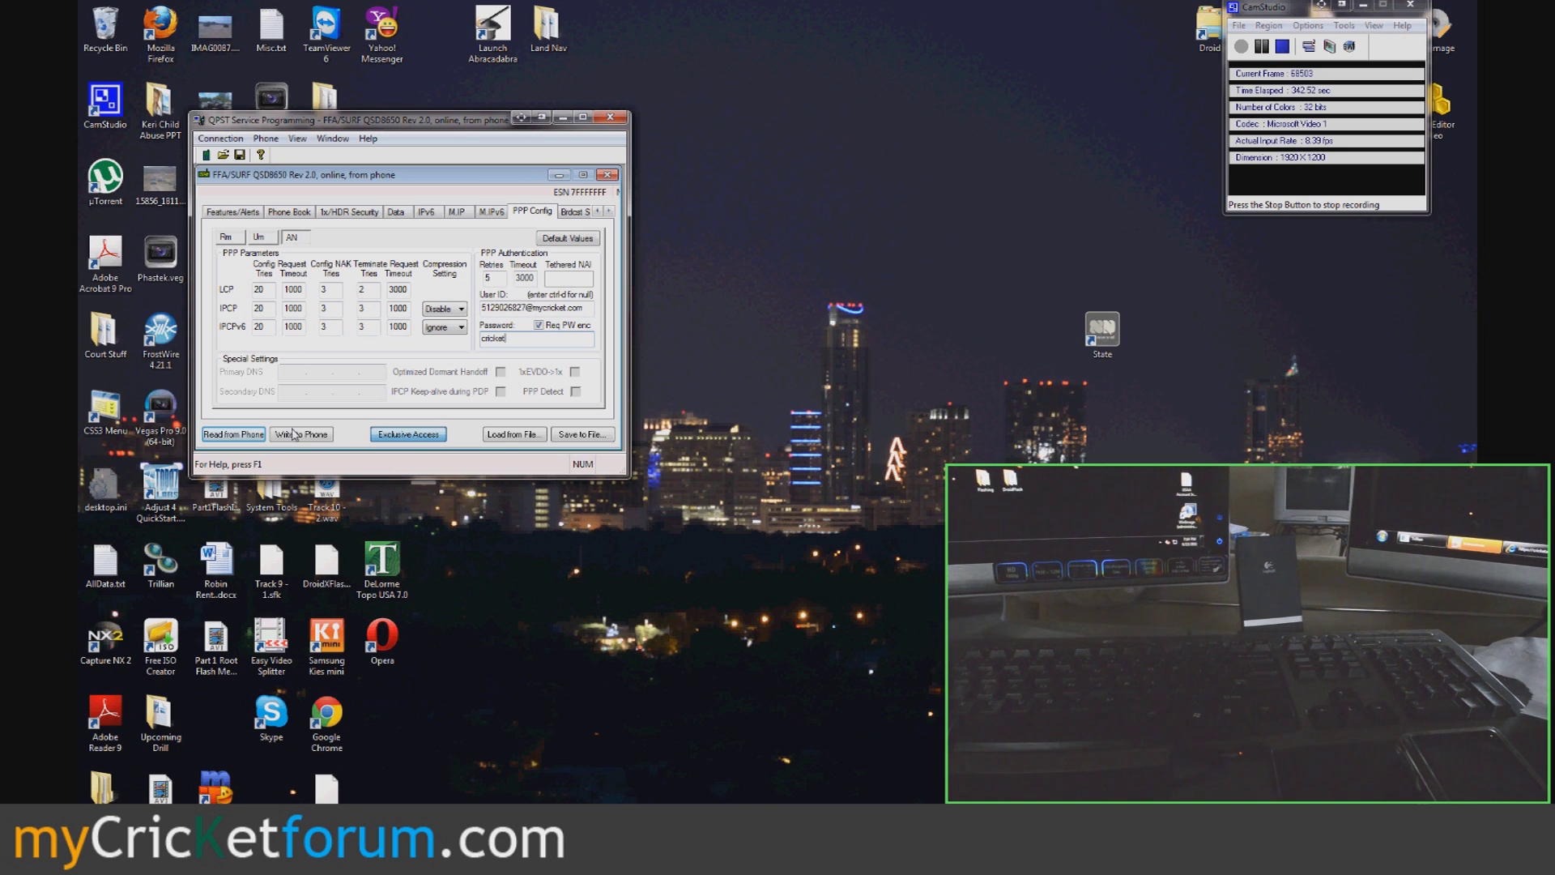
left_click(294, 434)
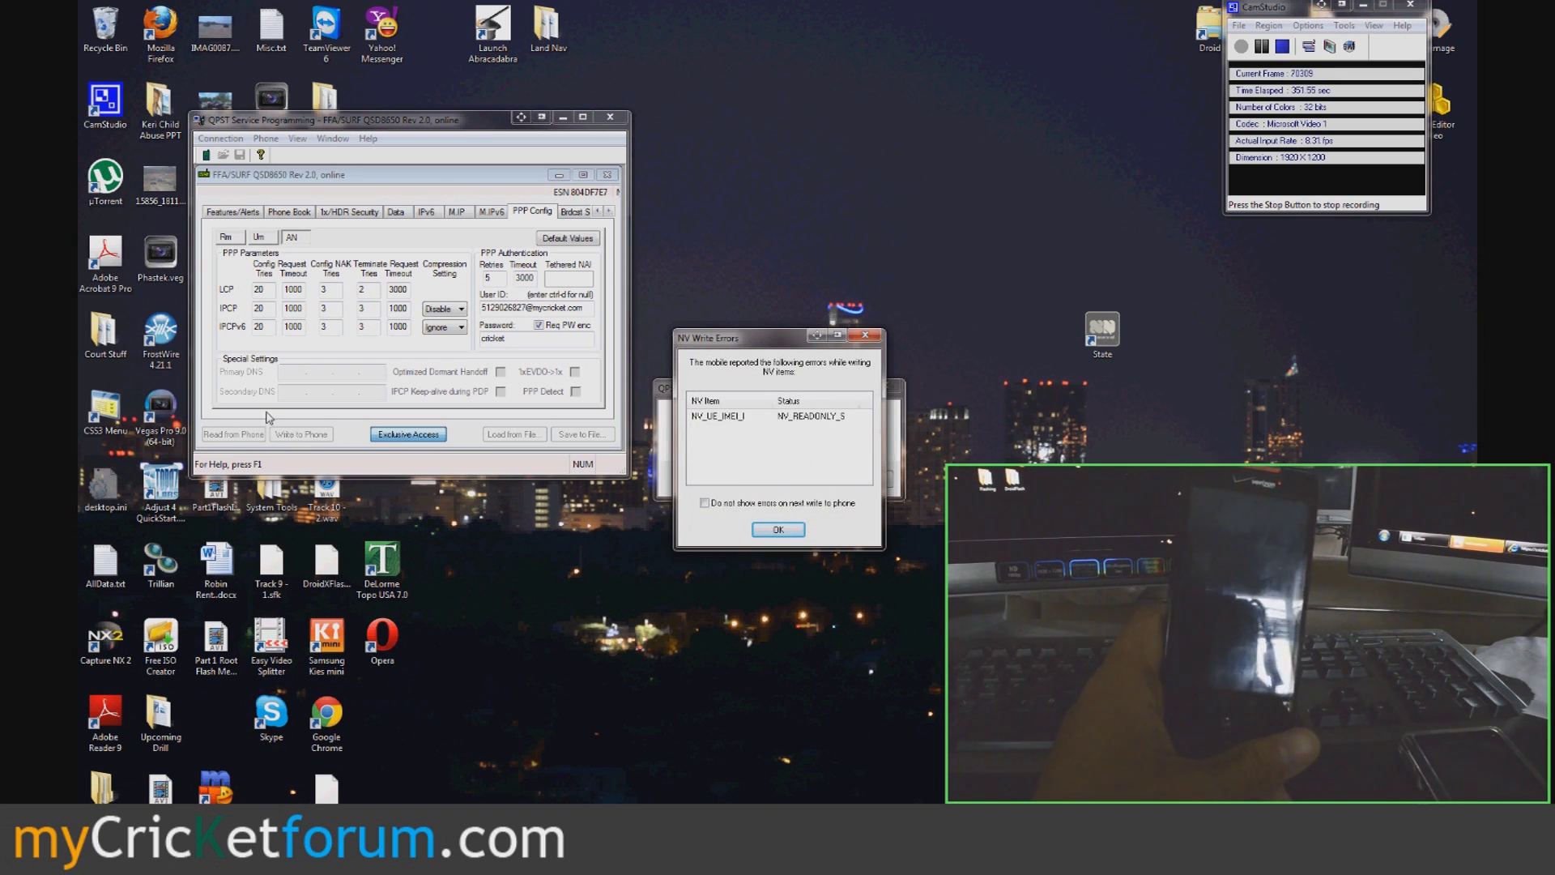
- Acknowledge the NV Write Errors list and the ESN-changed warning, then bring up the Start menu
left_click(764, 533)
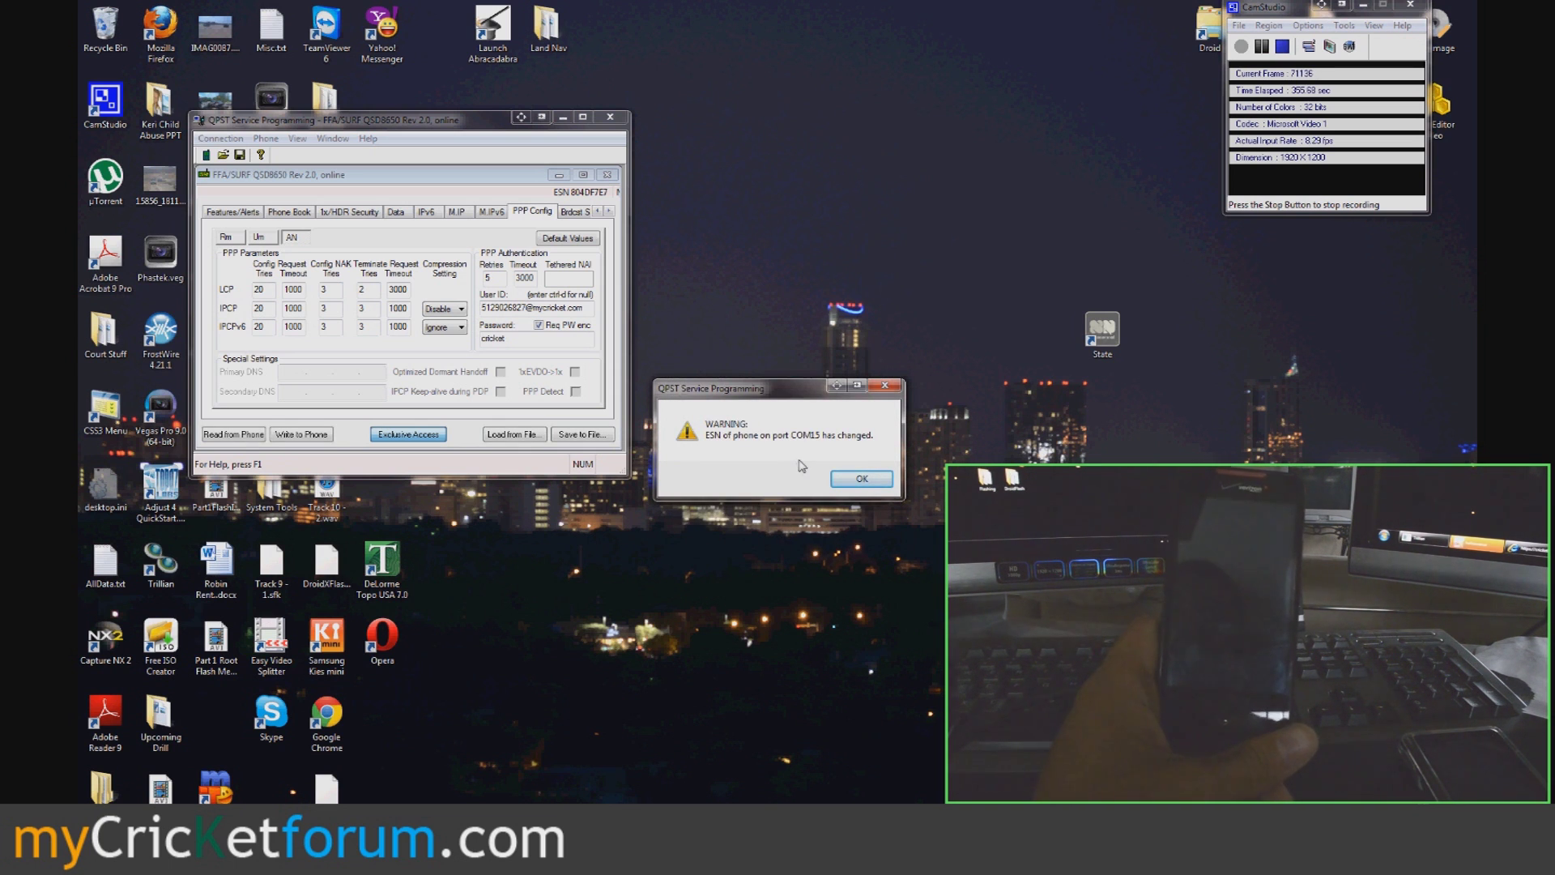
left_click(854, 484)
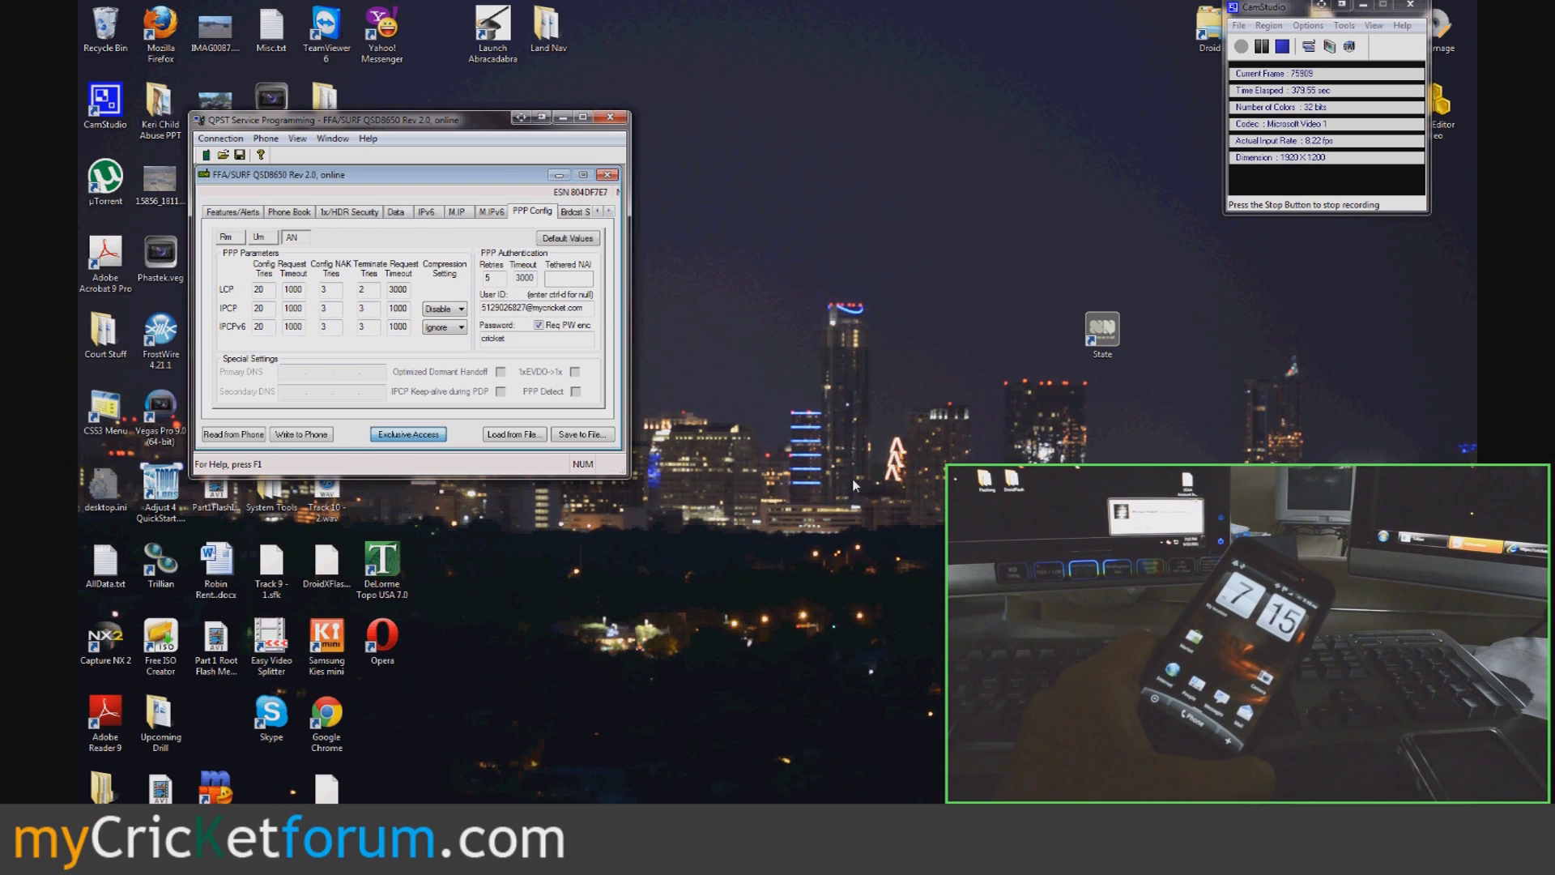
key("super")
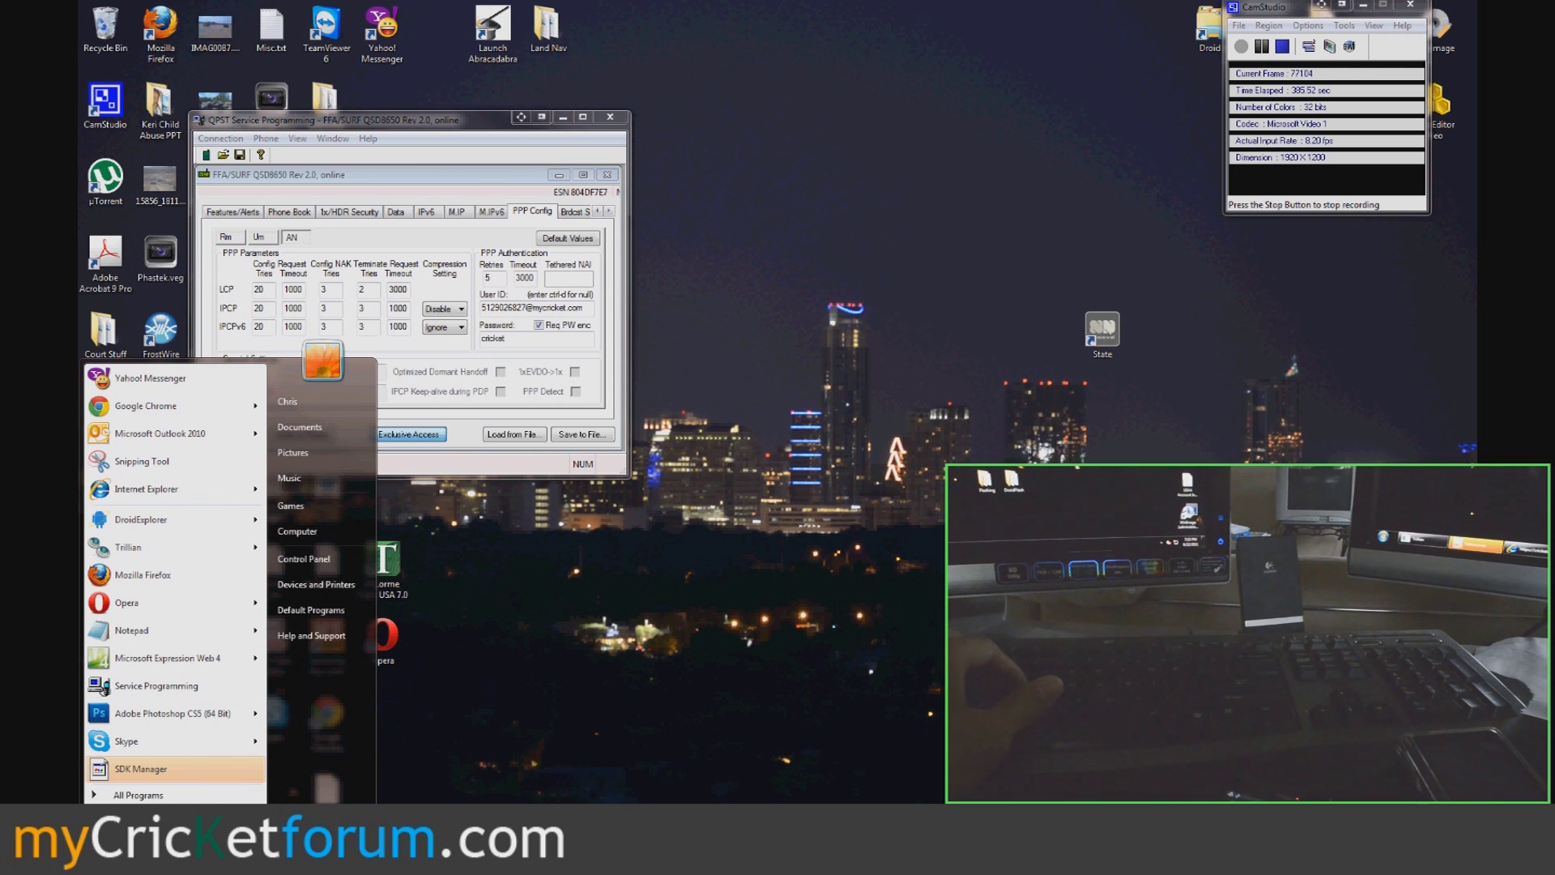
- In an administrator Command Prompt placed beside QPST, run adb install c:\android\GreenK45.apk
key("Escape")
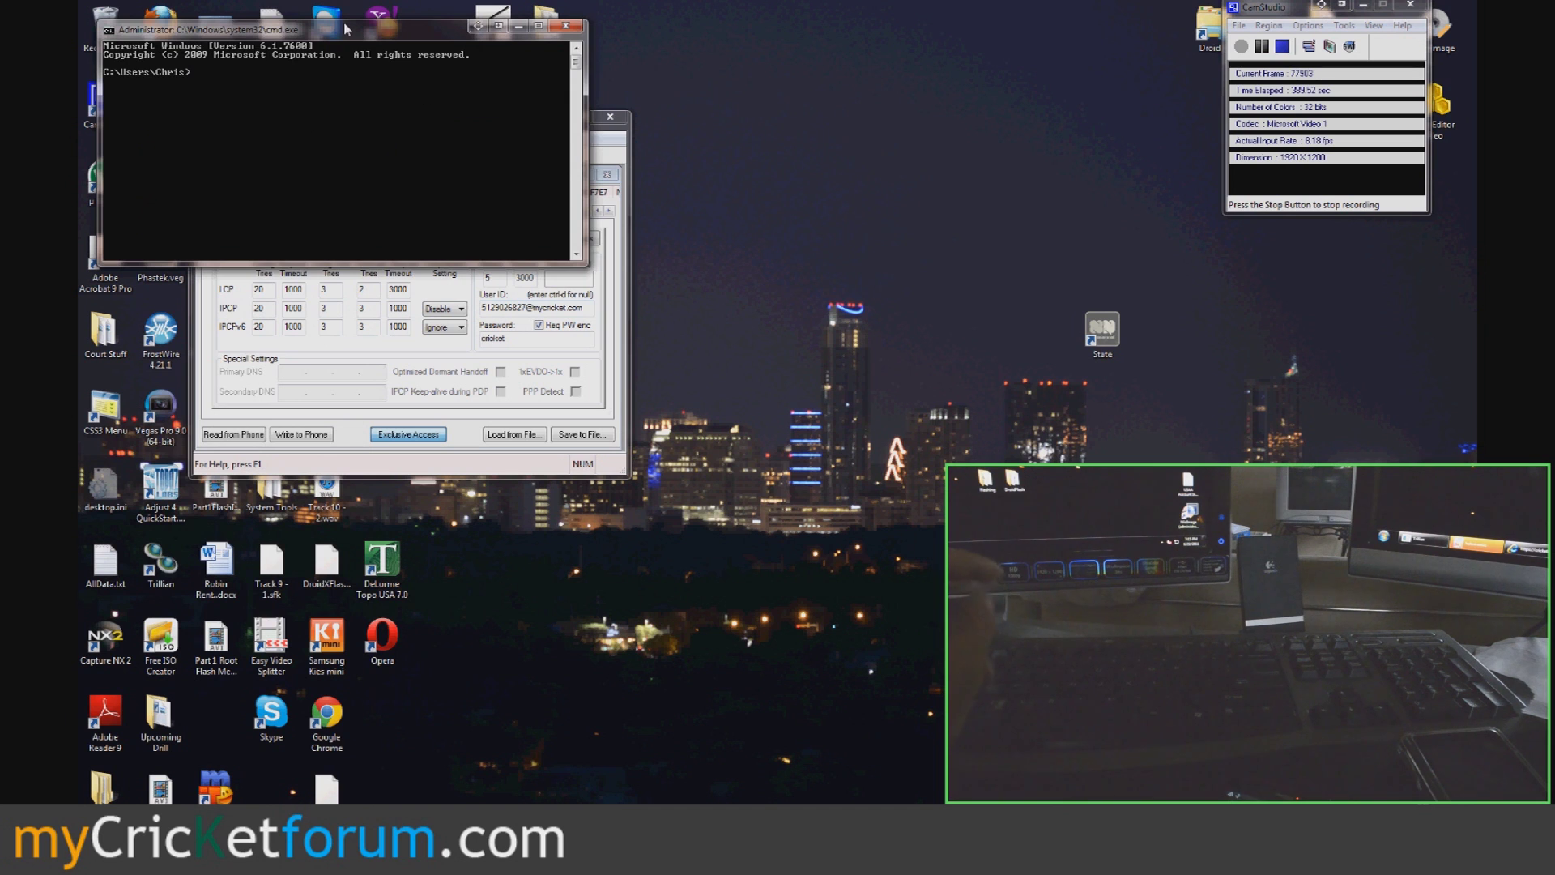
left_click_drag(349, 23, 934, 139)
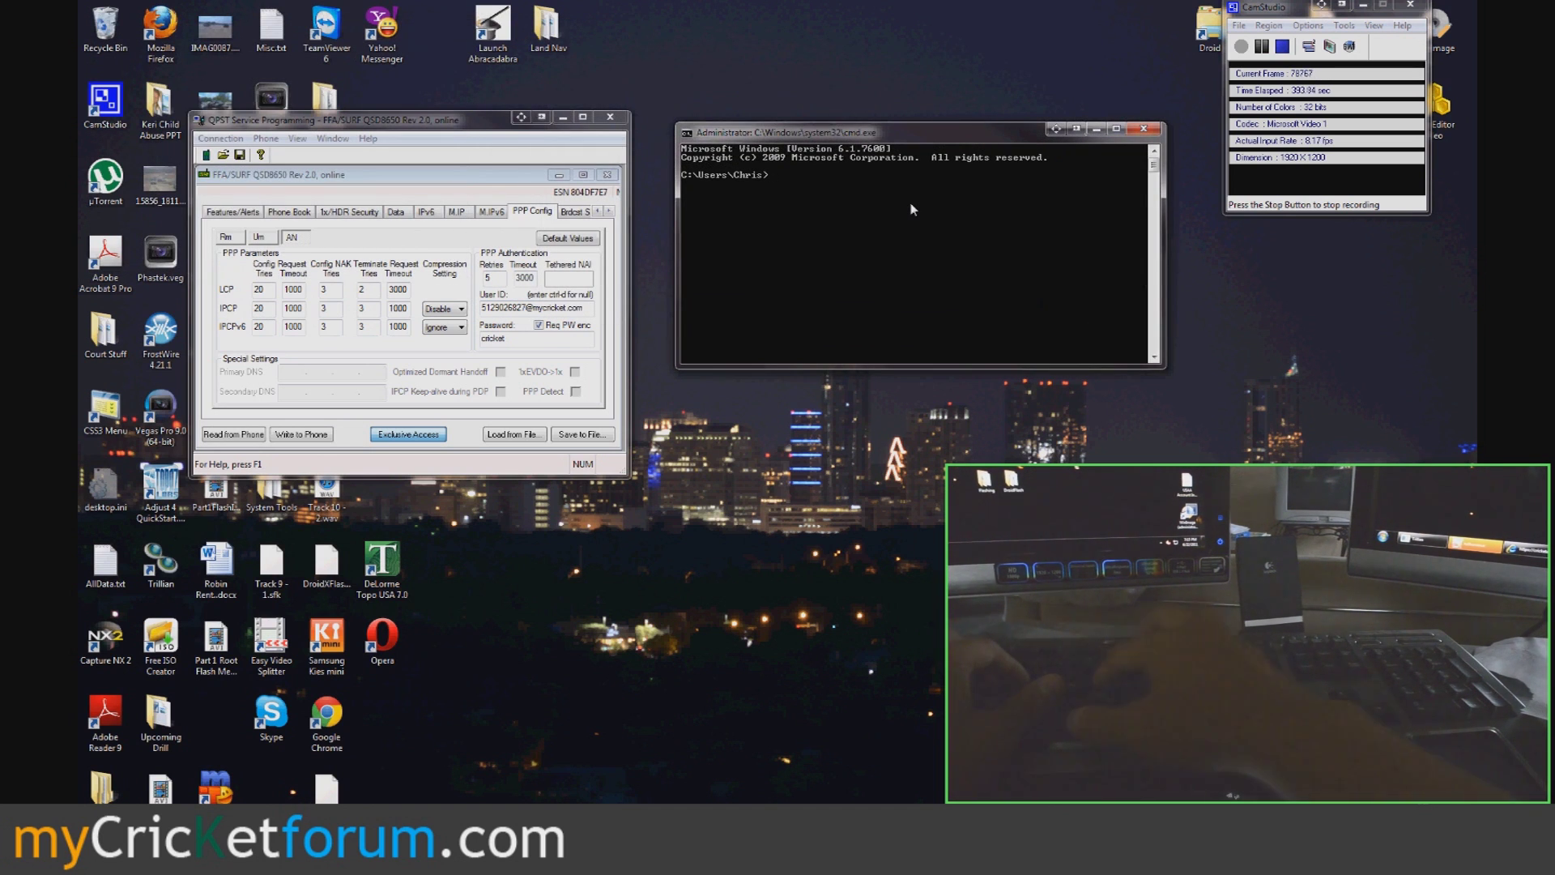
type("c")
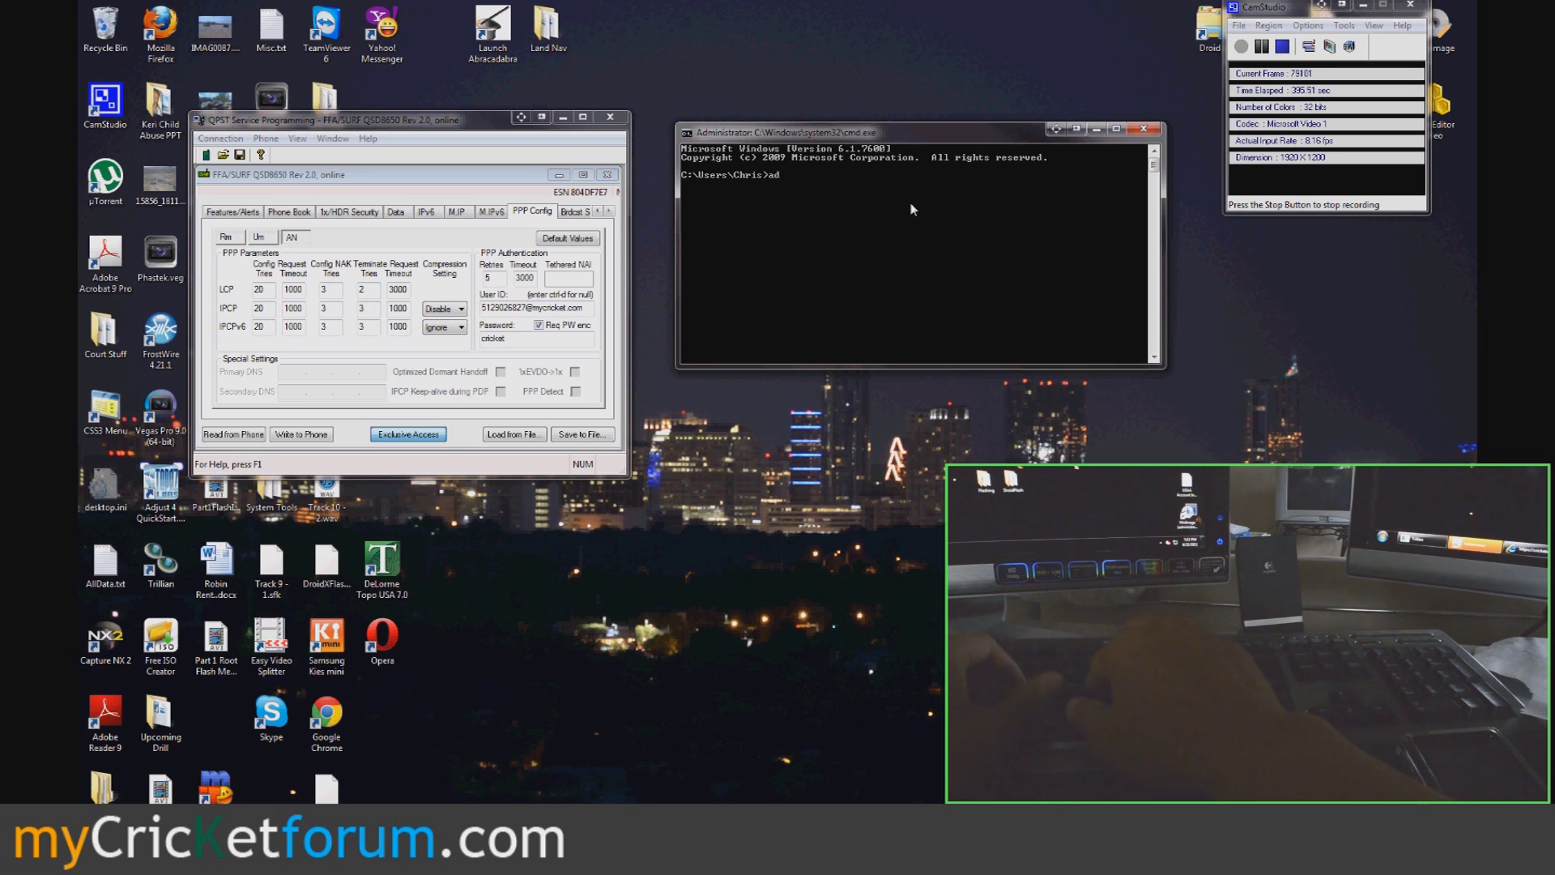
type("db install c:\\android")
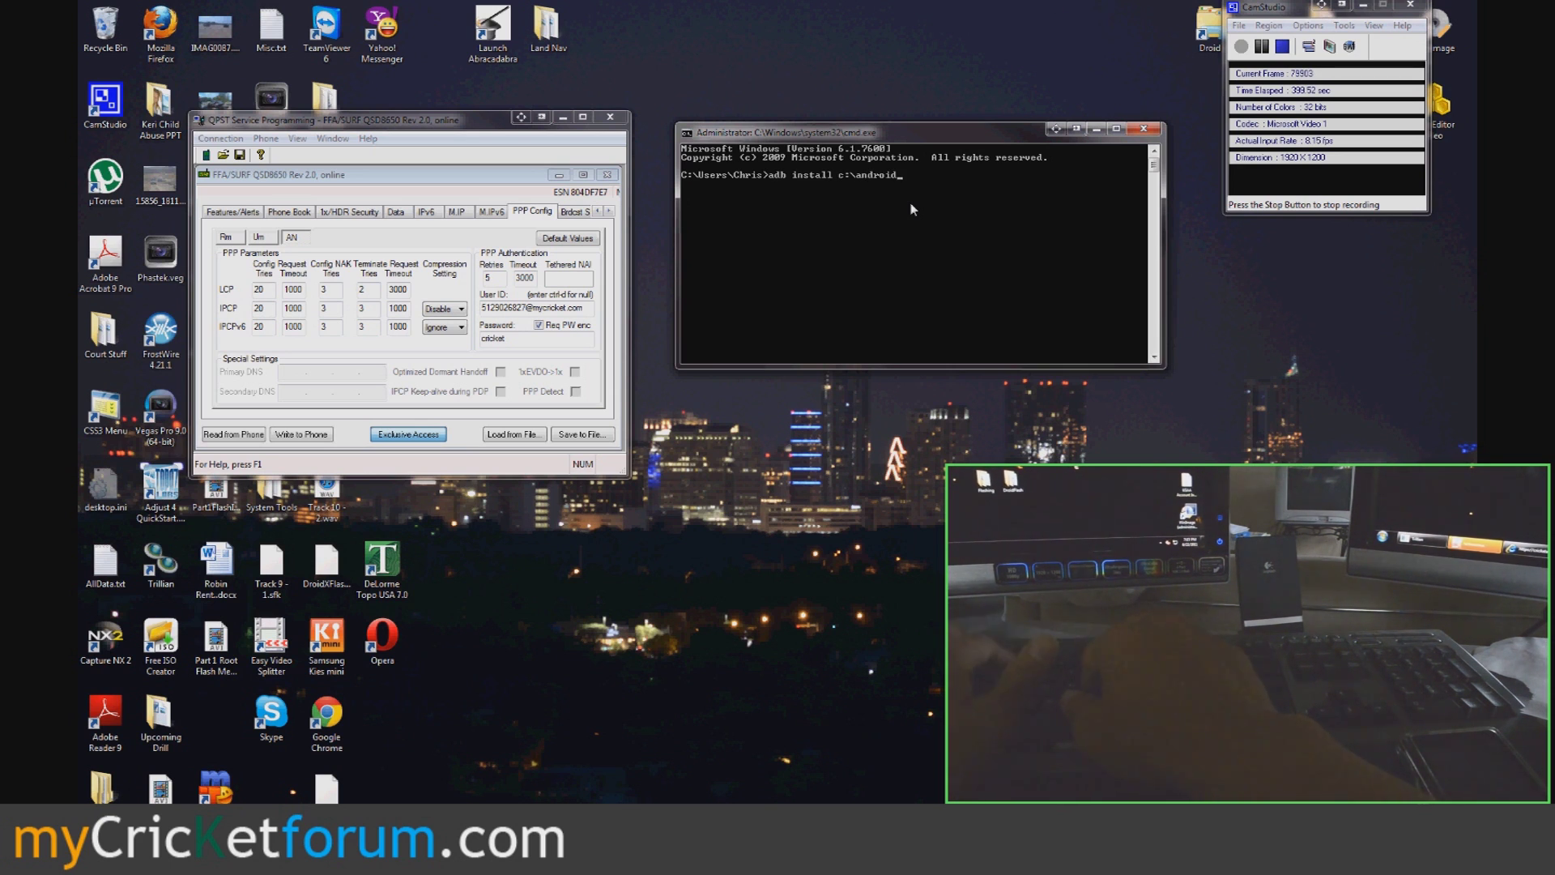
type("\\Green")
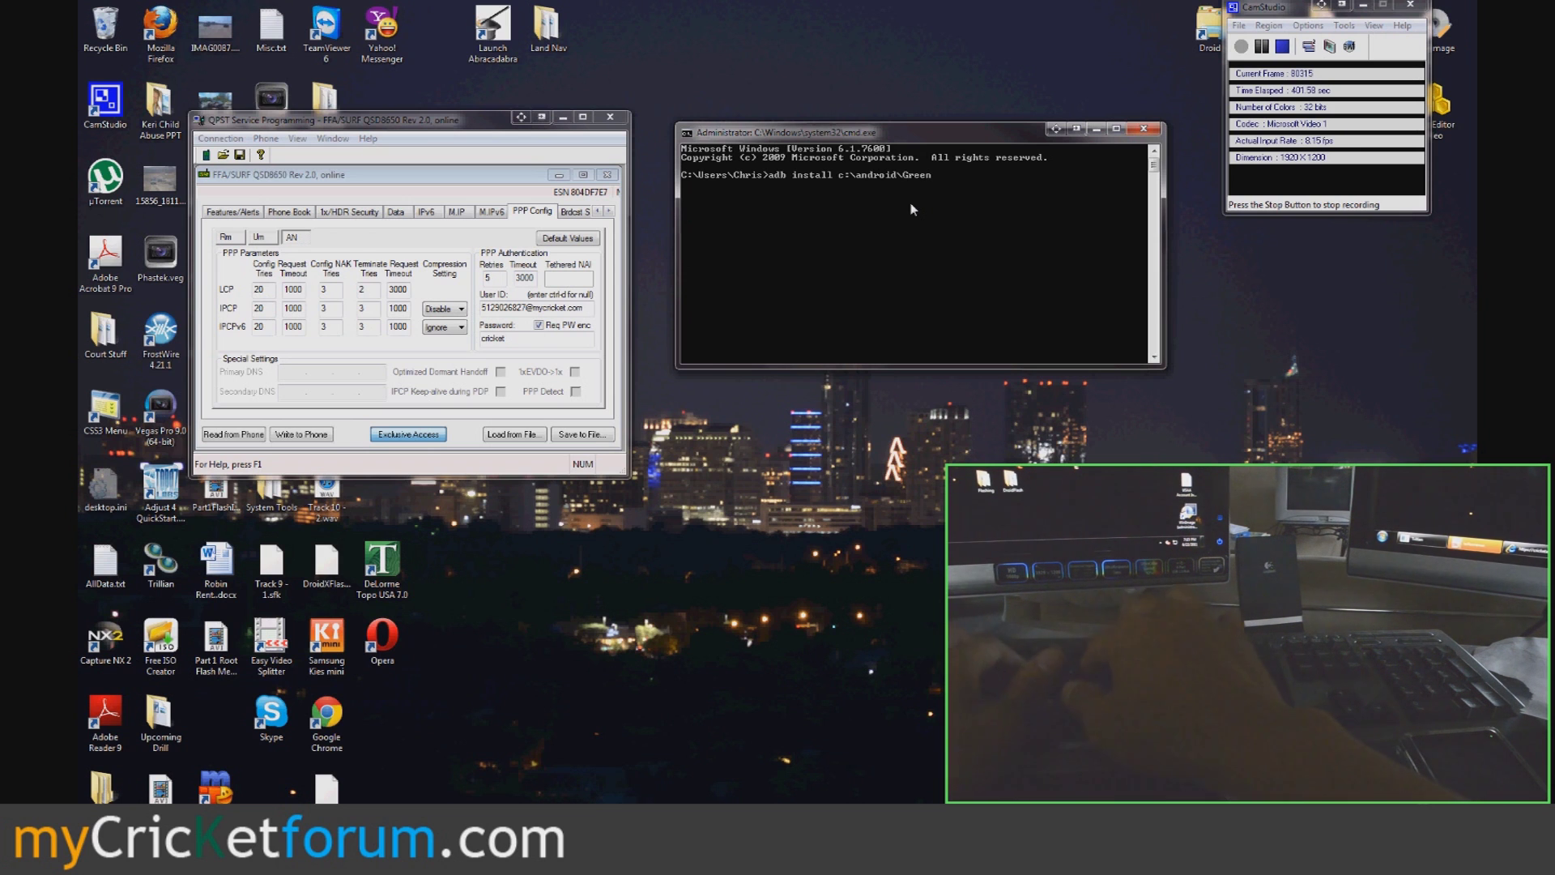
type("K45.")
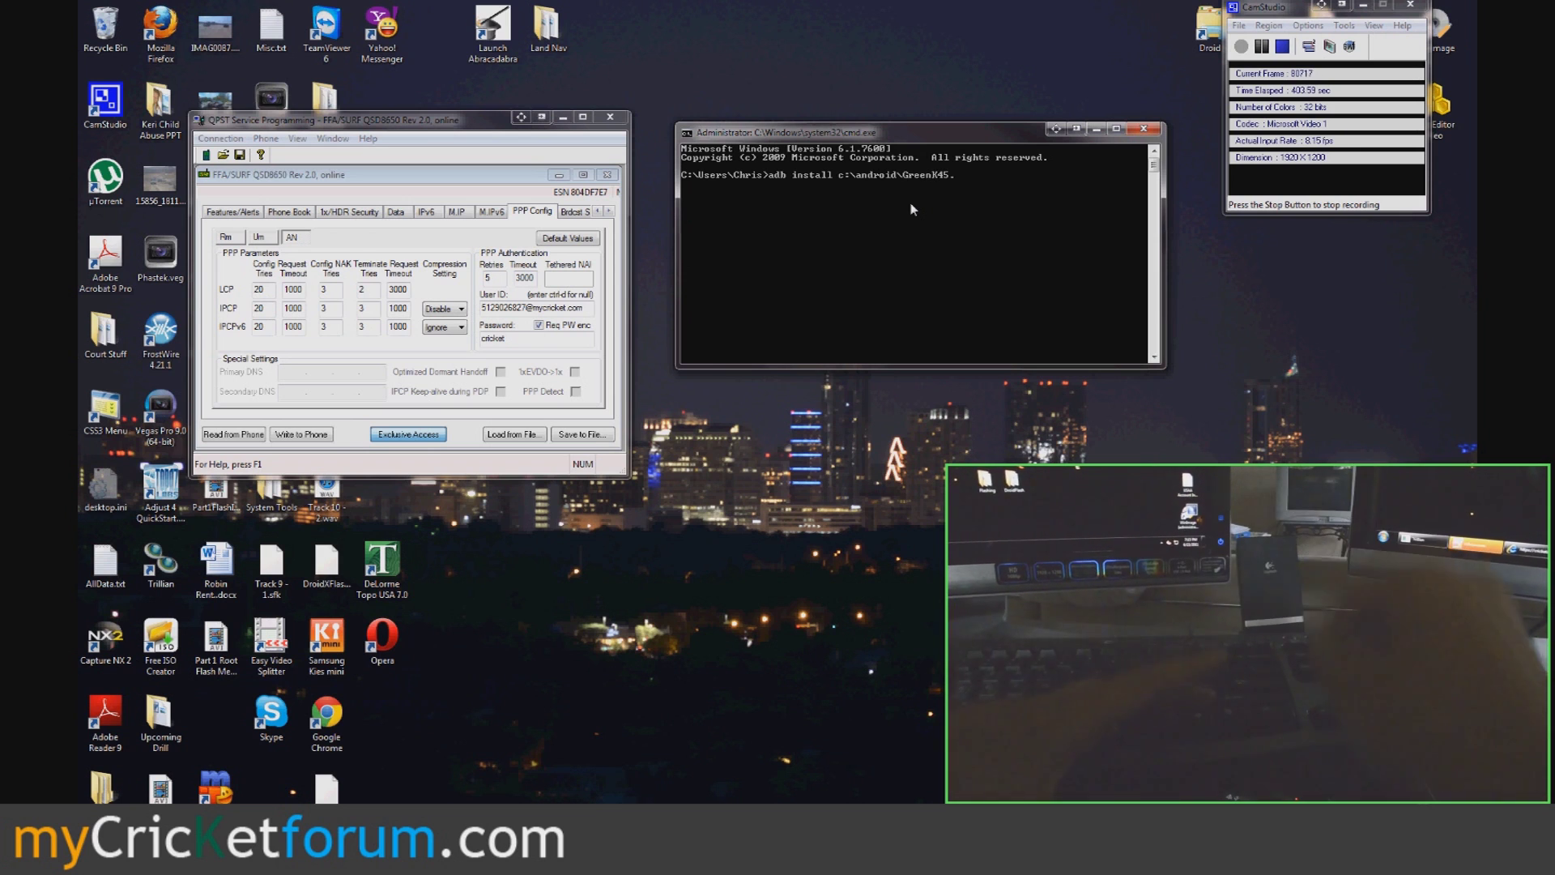
type("apk")
key("Return")
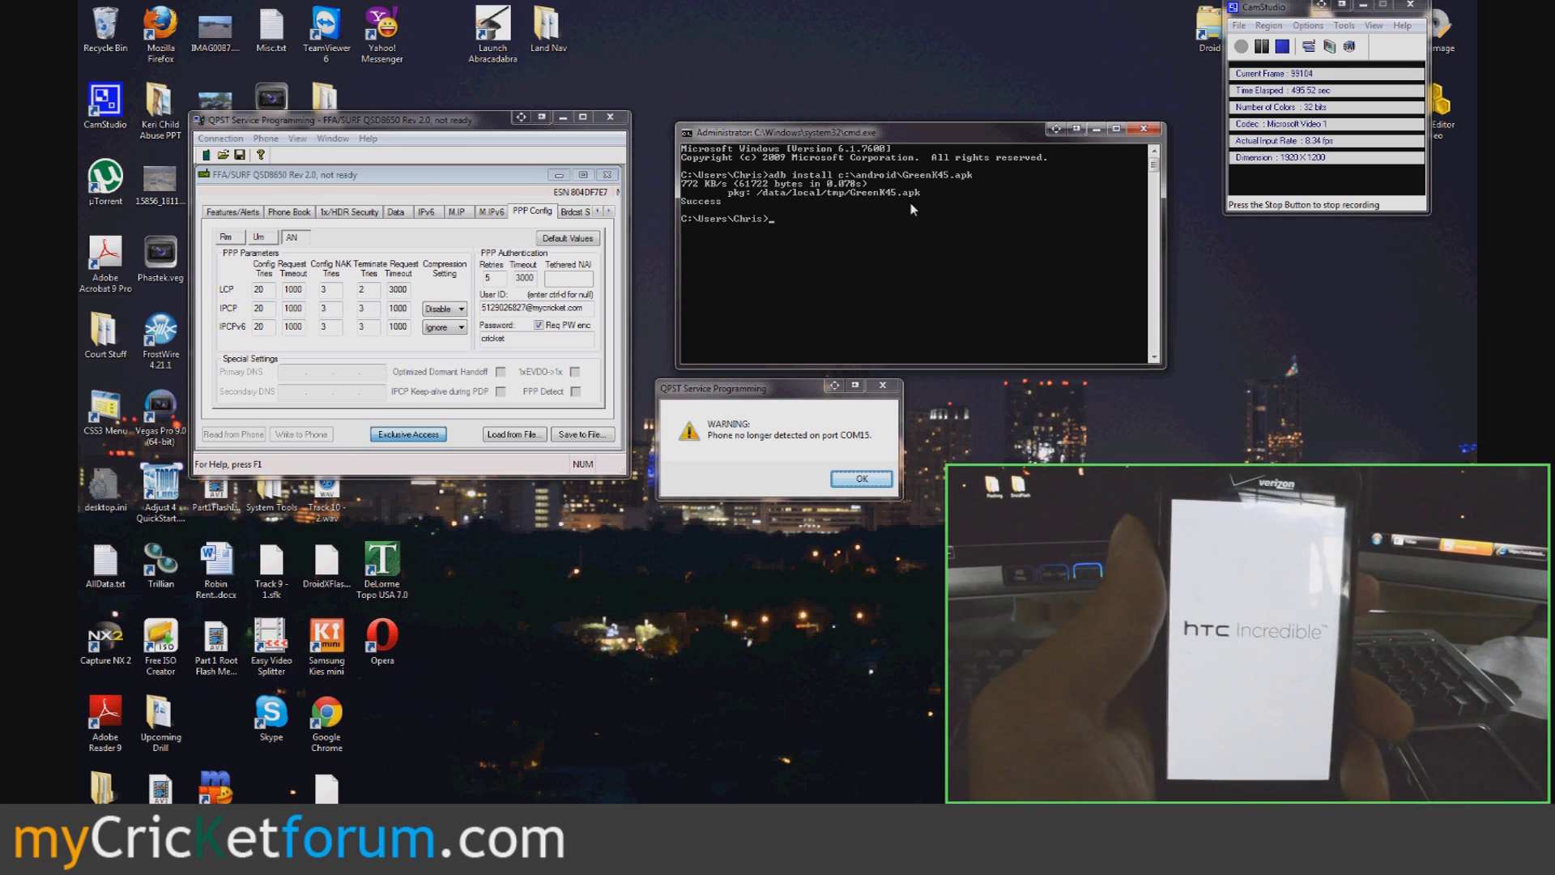
- Acknowledge QPST's warning that the phone is no longer detected on COM15
left_click(857, 480)
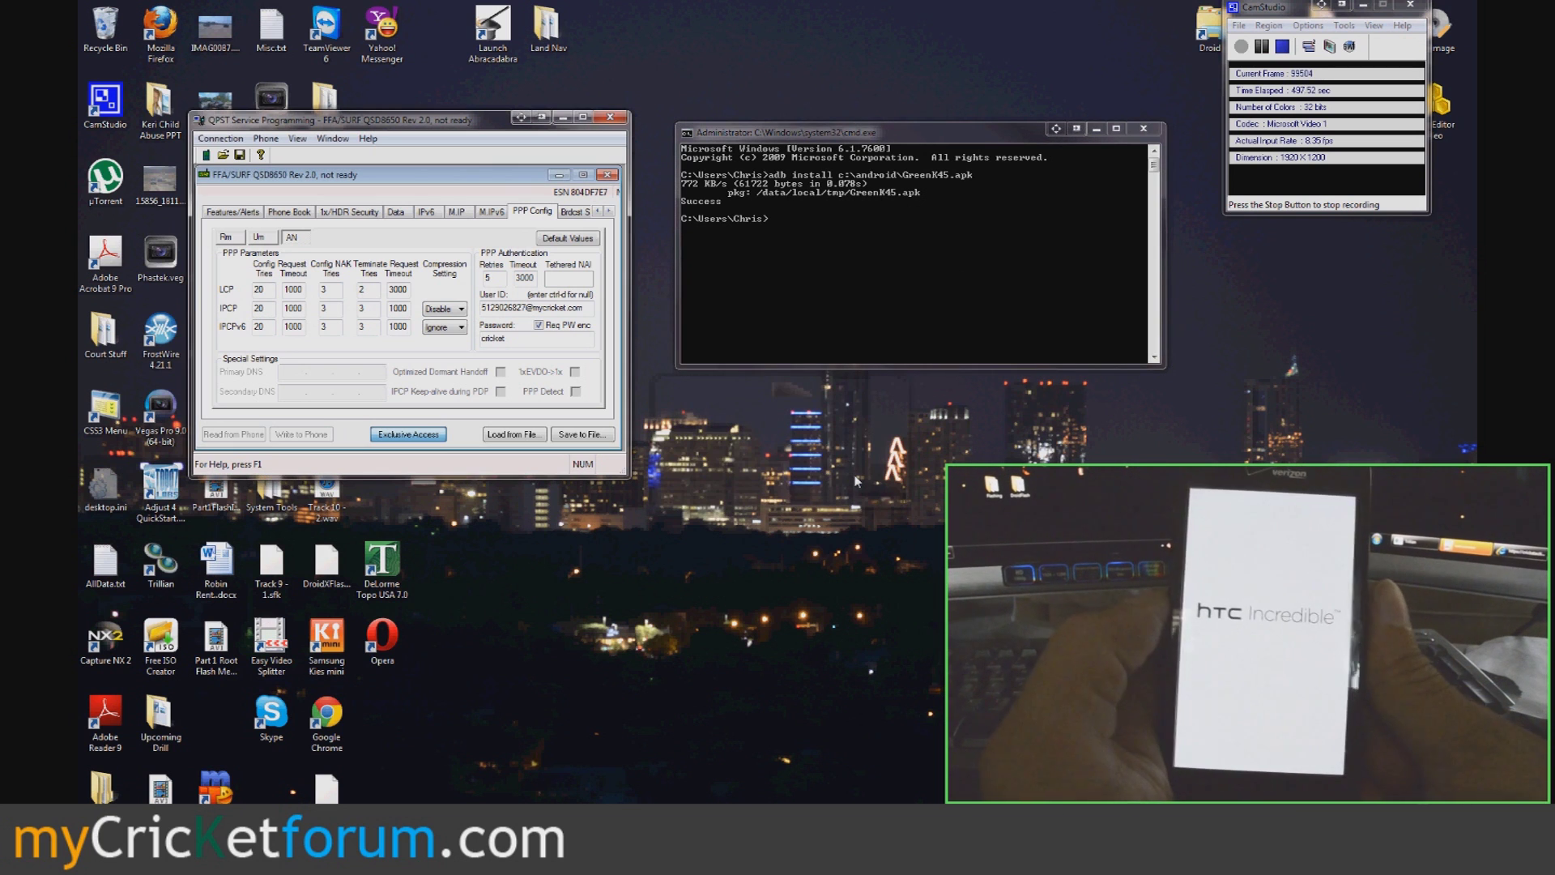